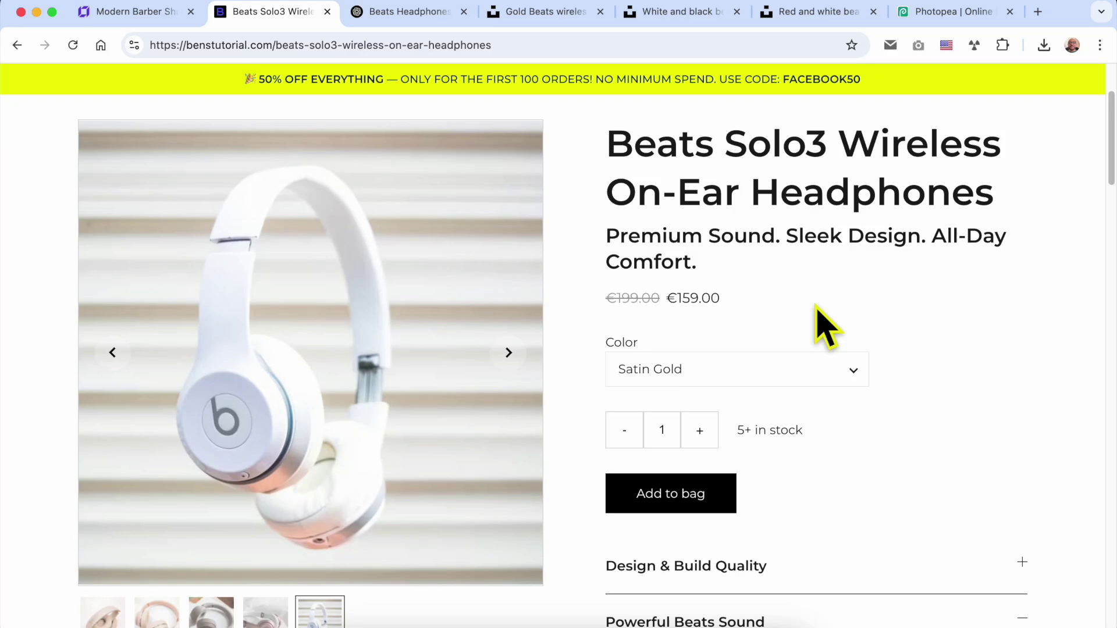
- Look through the Beats Solo3 headphones product page, from the photo gallery down to the suggested products
{"action": "left_click", "coordinate": [511, 356]}
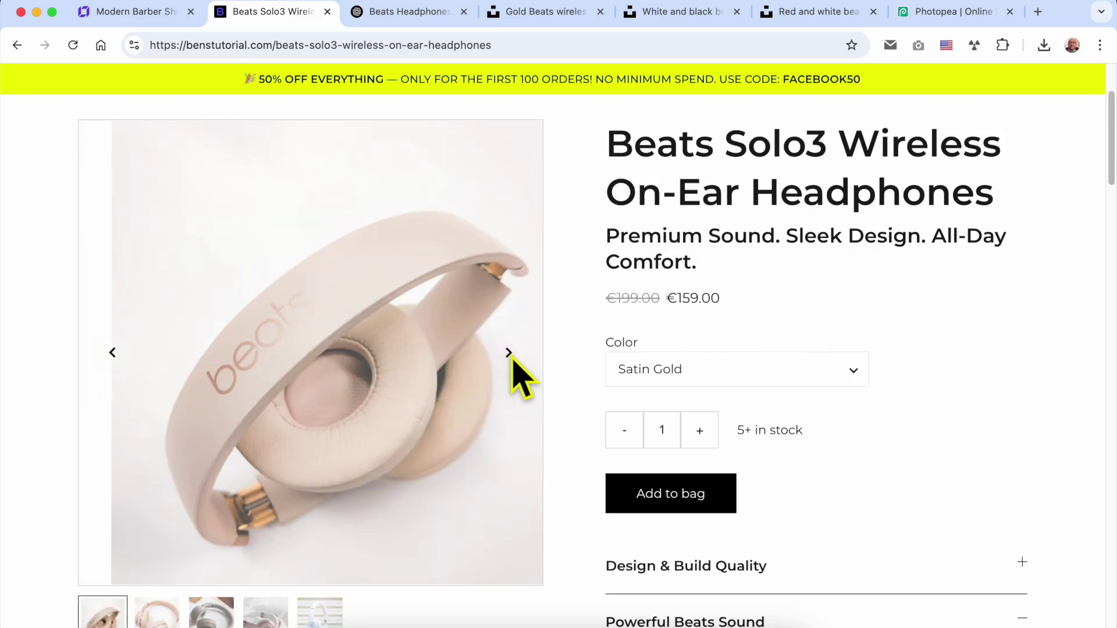
{"action": "left_click", "coordinate": [511, 356]}
{"action": "left_click", "coordinate": [511, 356]}
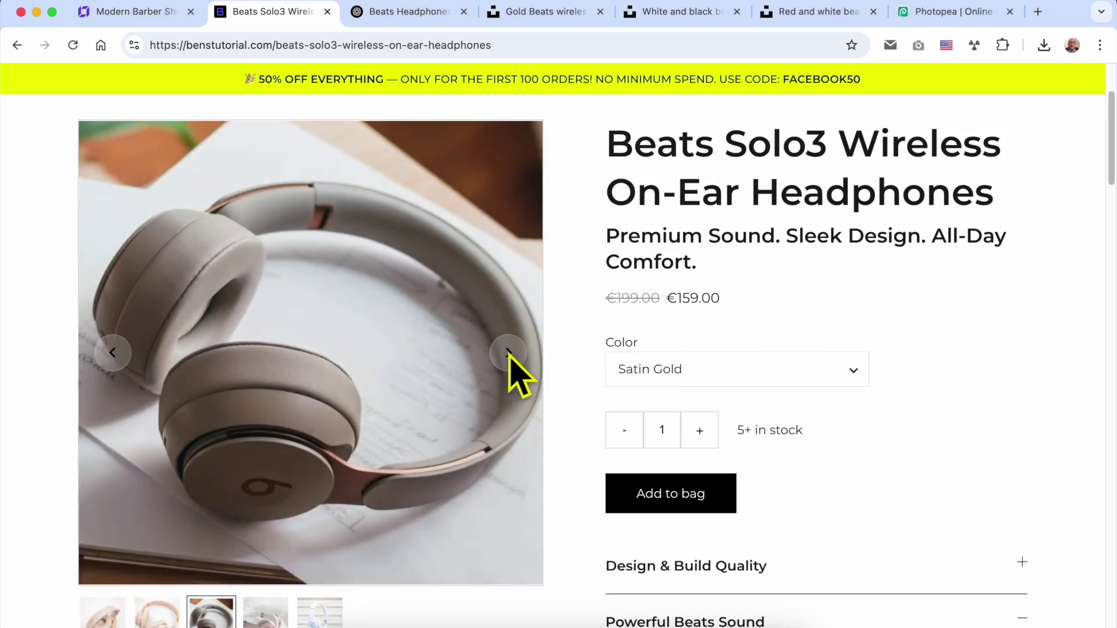
{"action": "scroll", "coordinate": [509, 355], "scroll_direction": "down", "scroll_amount": 20}
{"action": "scroll", "coordinate": [509, 355], "scroll_direction": "down", "scroll_amount": 12}
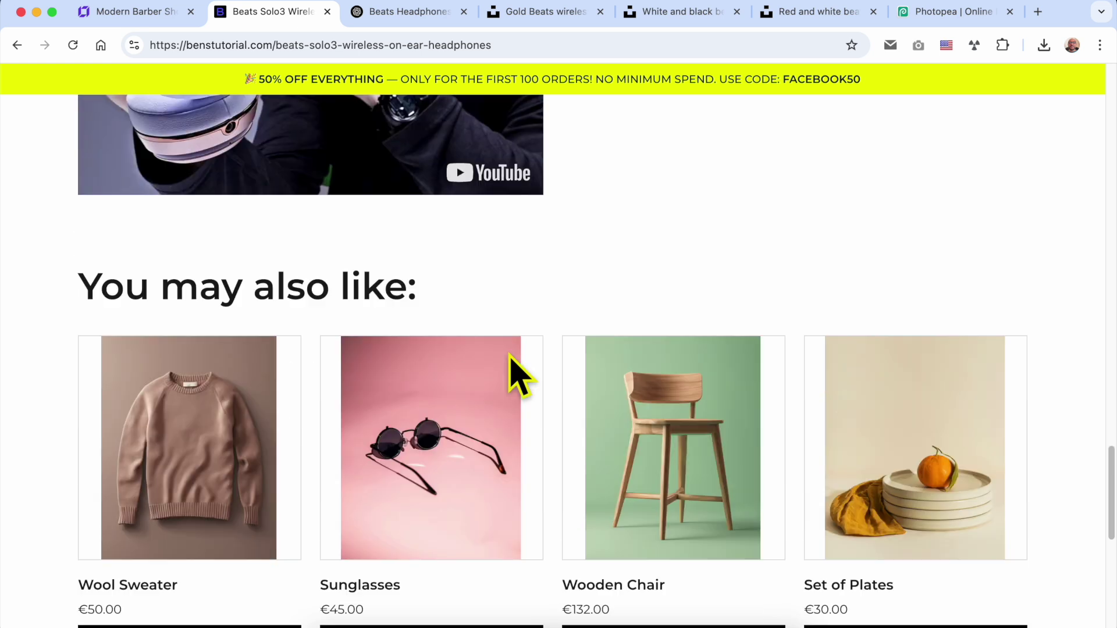
{"action": "scroll", "coordinate": [511, 356], "scroll_direction": "up", "scroll_amount": 2}
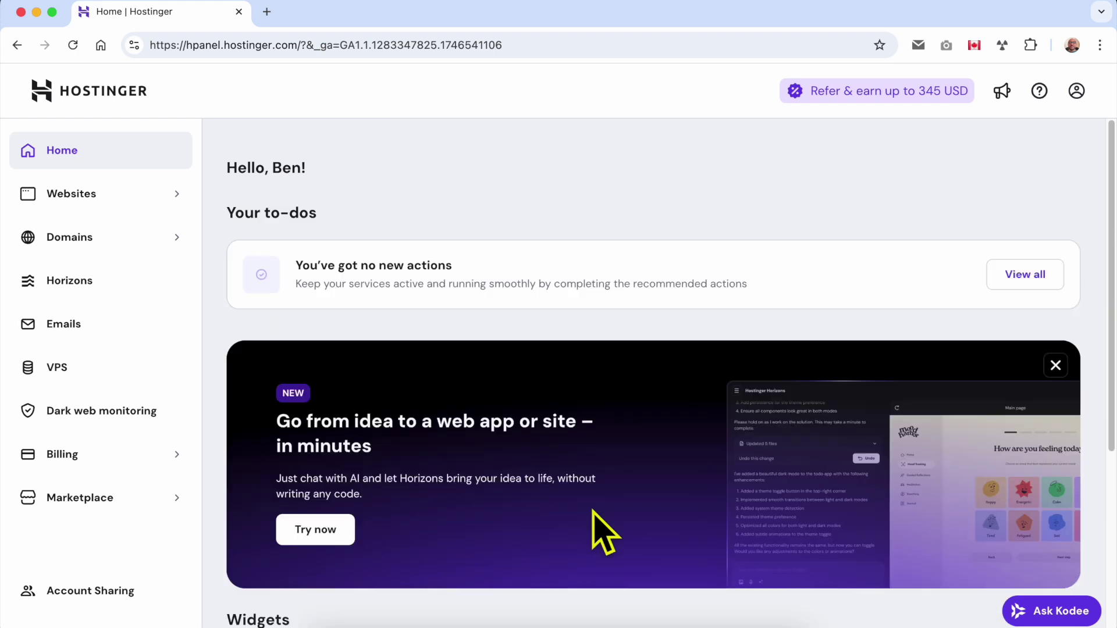
- Open the benstutorial.com website for editing in the Hostinger website builder
{"action": "left_click", "coordinate": [112, 201]}
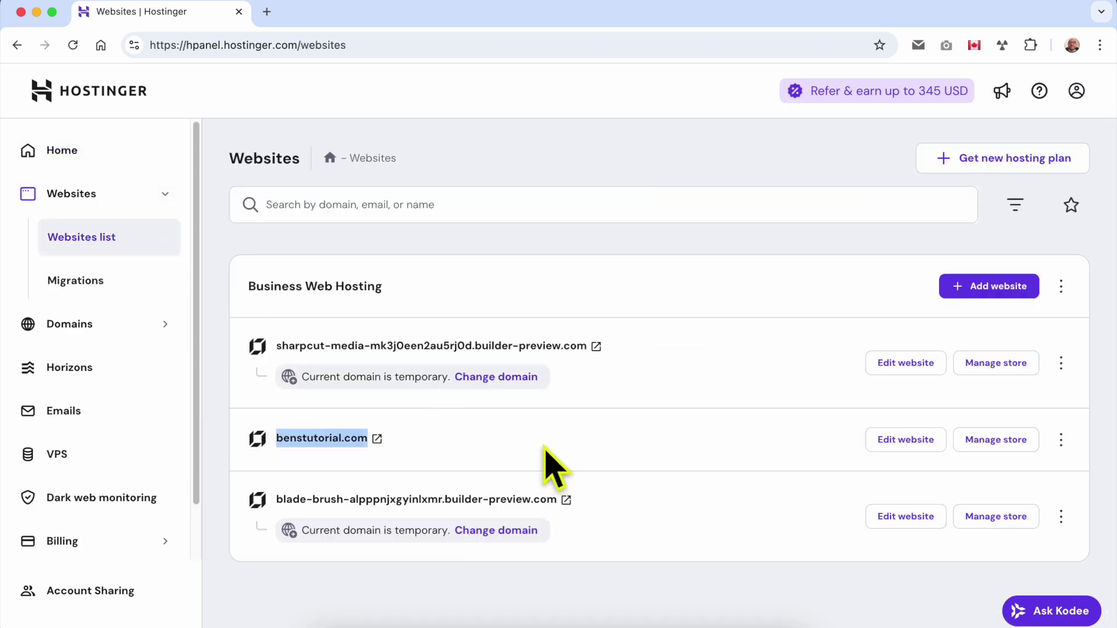
{"action": "left_click", "coordinate": [905, 448]}
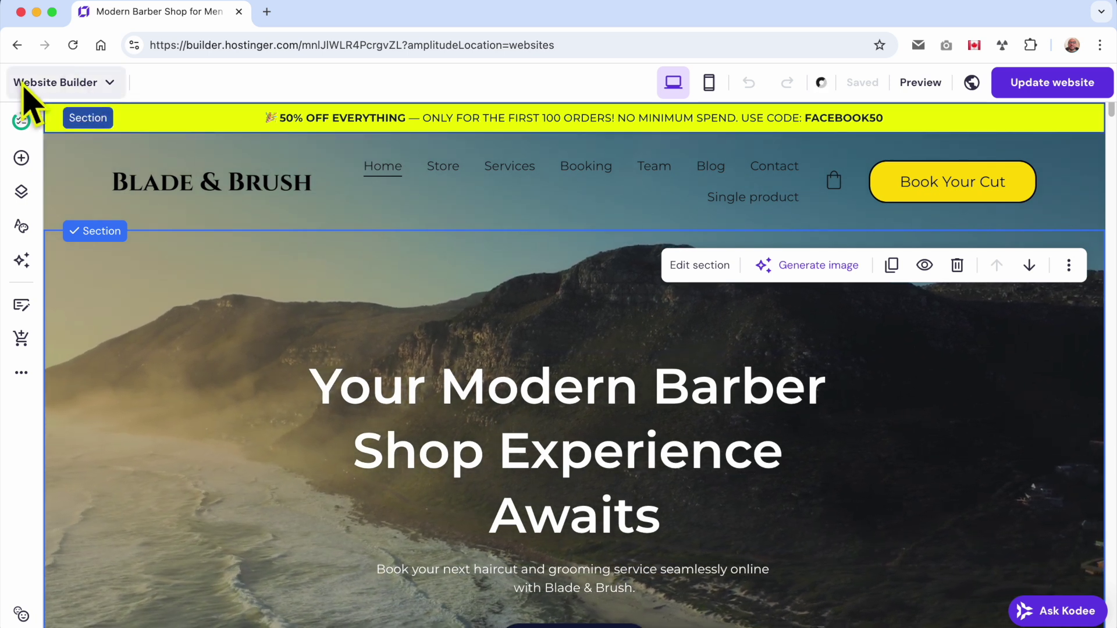
{"action": "left_click", "coordinate": [100, 85]}
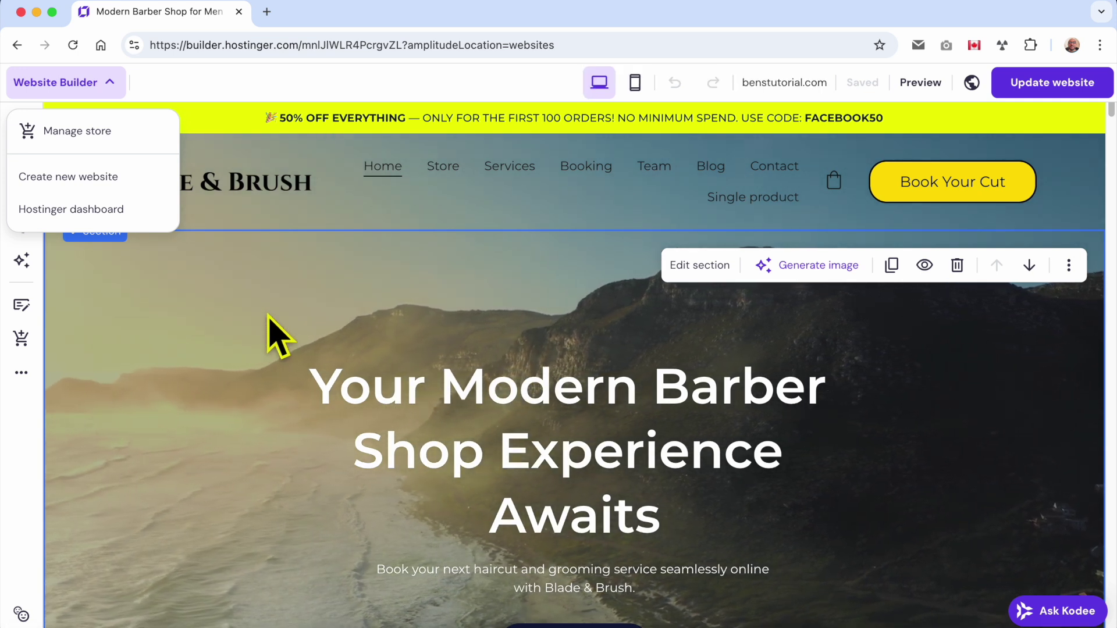
{"action": "left_click", "coordinate": [306, 310]}
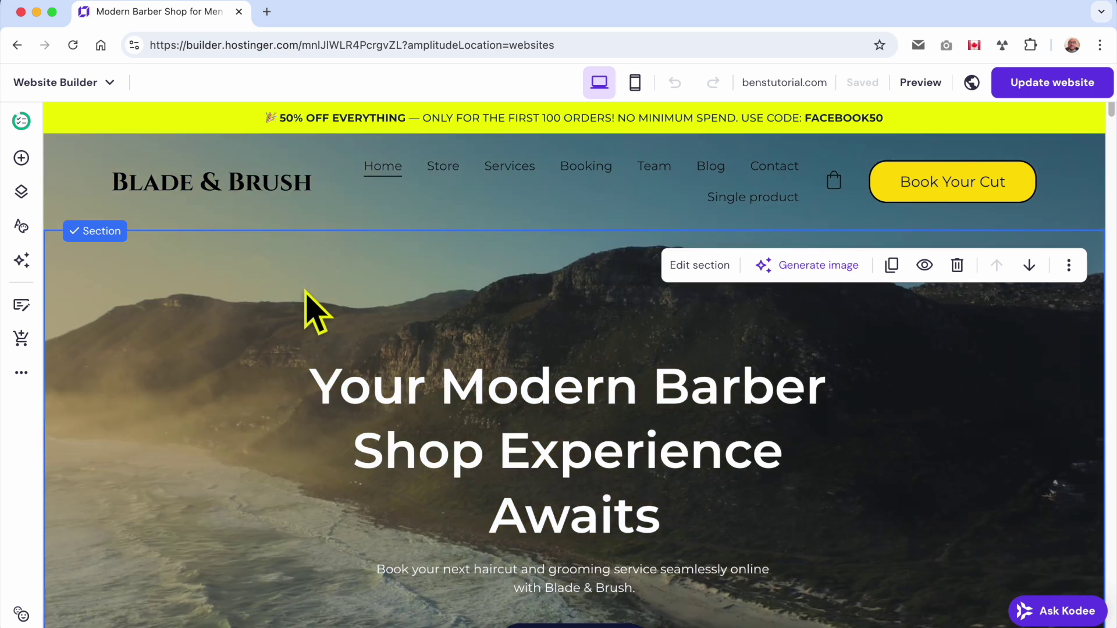
- Go from the website builder to the full store manager of the Blade & Brush shop
{"action": "left_click", "coordinate": [21, 338]}
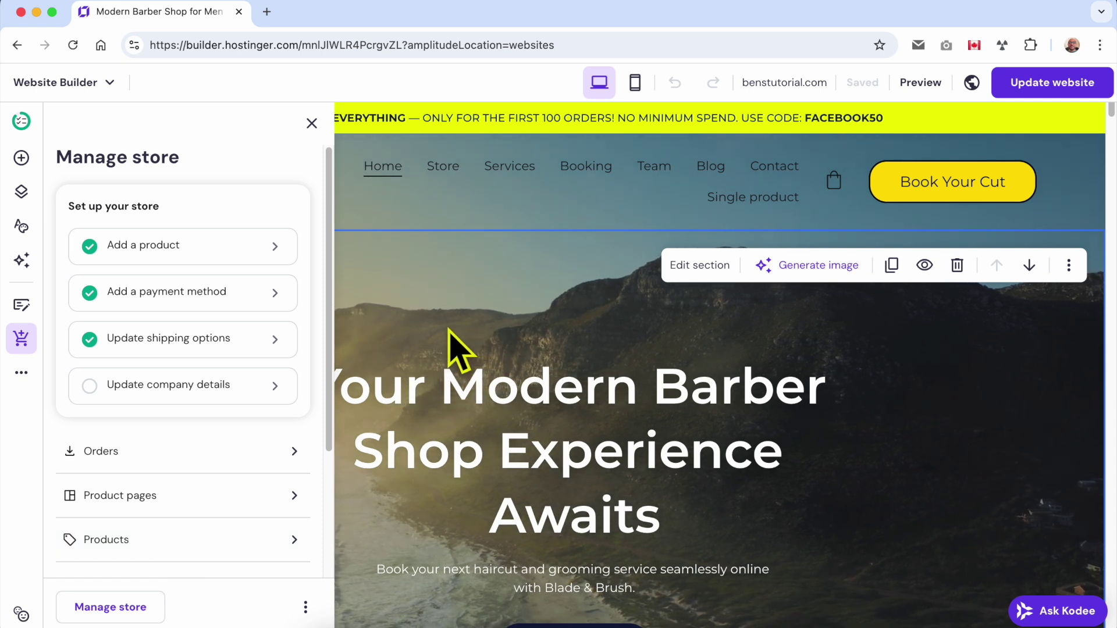
{"action": "left_click", "coordinate": [486, 323]}
{"action": "left_click", "coordinate": [106, 83]}
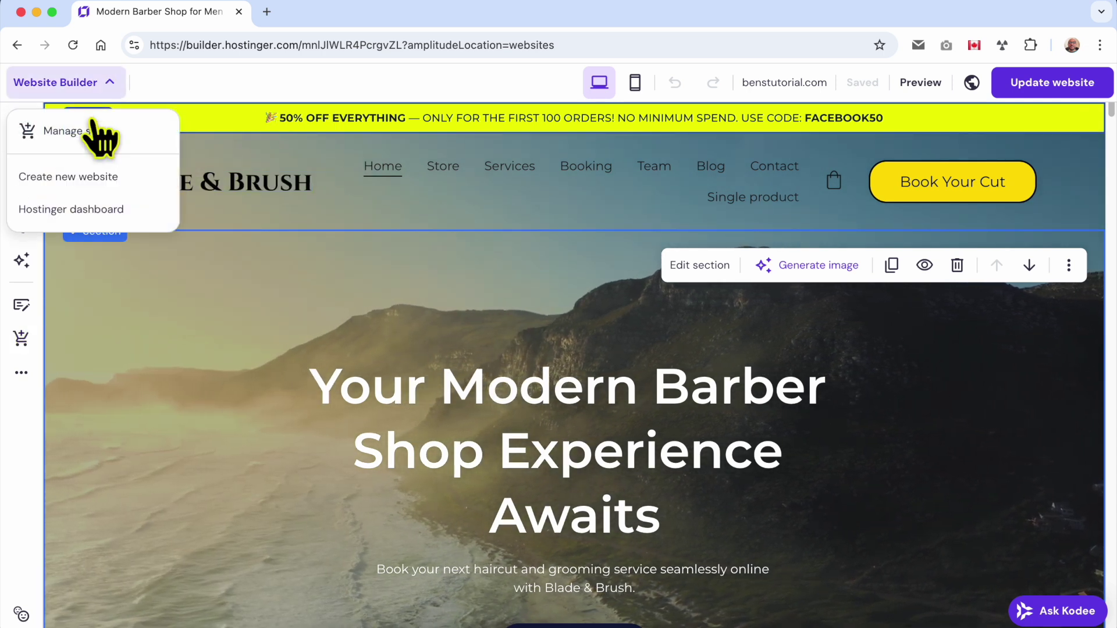
{"action": "left_click", "coordinate": [90, 133]}
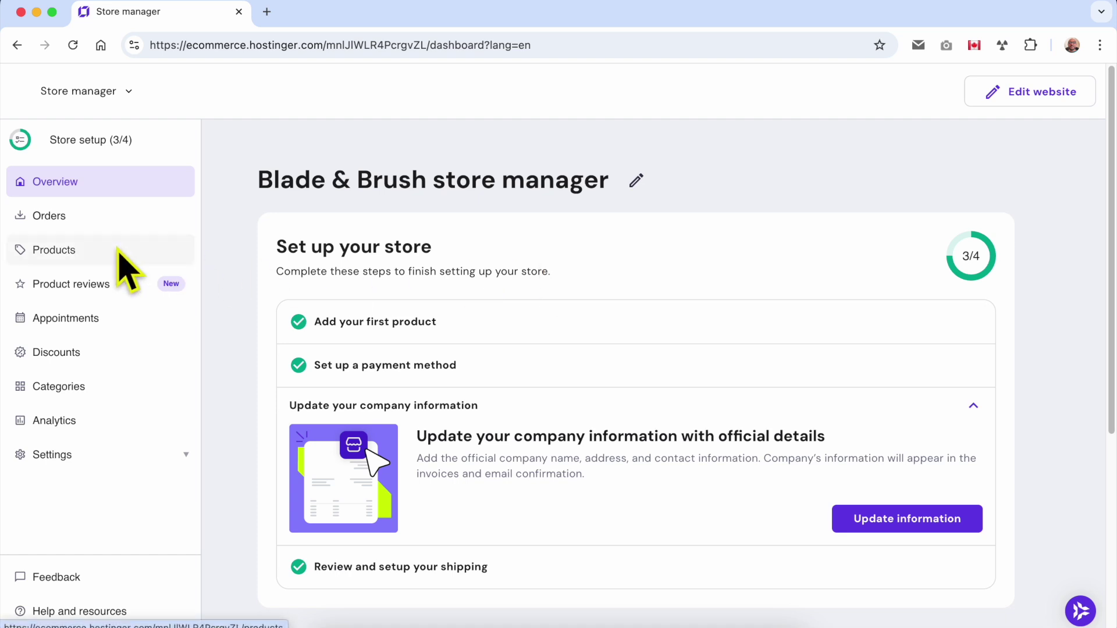
- Start adding a new physical product to the store and check the image upload with AI-generated product details
{"action": "left_click", "coordinate": [105, 268]}
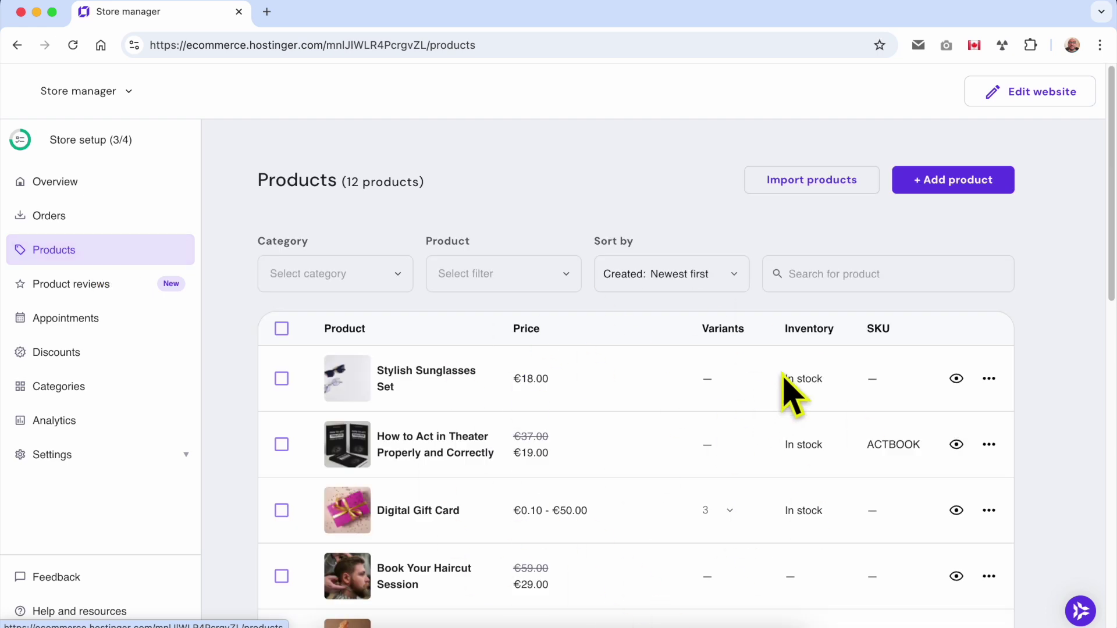
{"action": "left_click", "coordinate": [960, 181]}
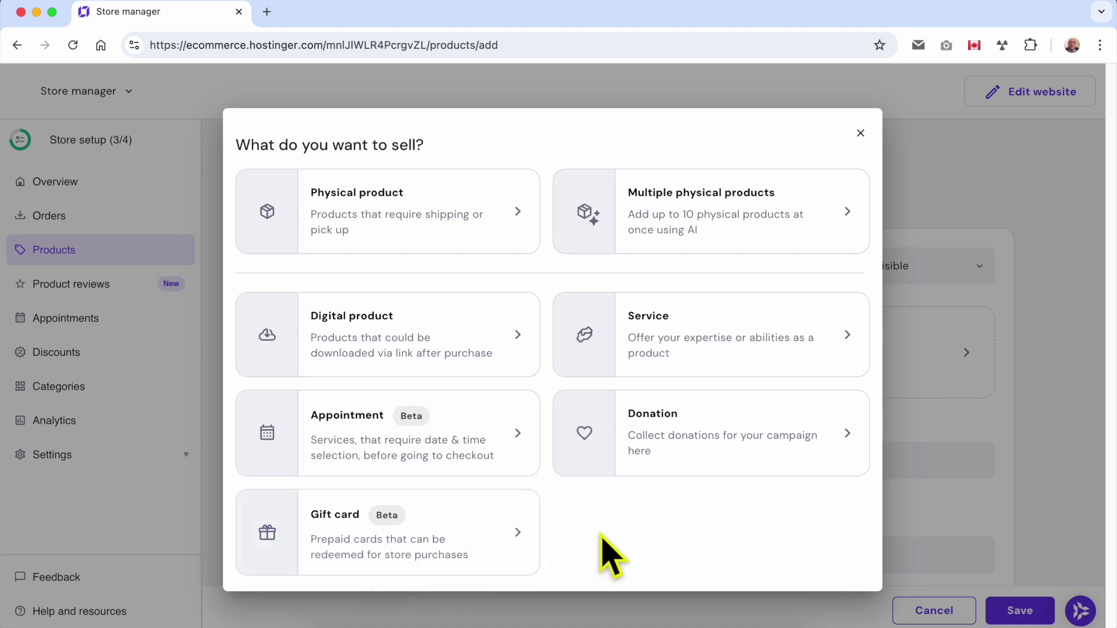
{"action": "left_click", "coordinate": [419, 213]}
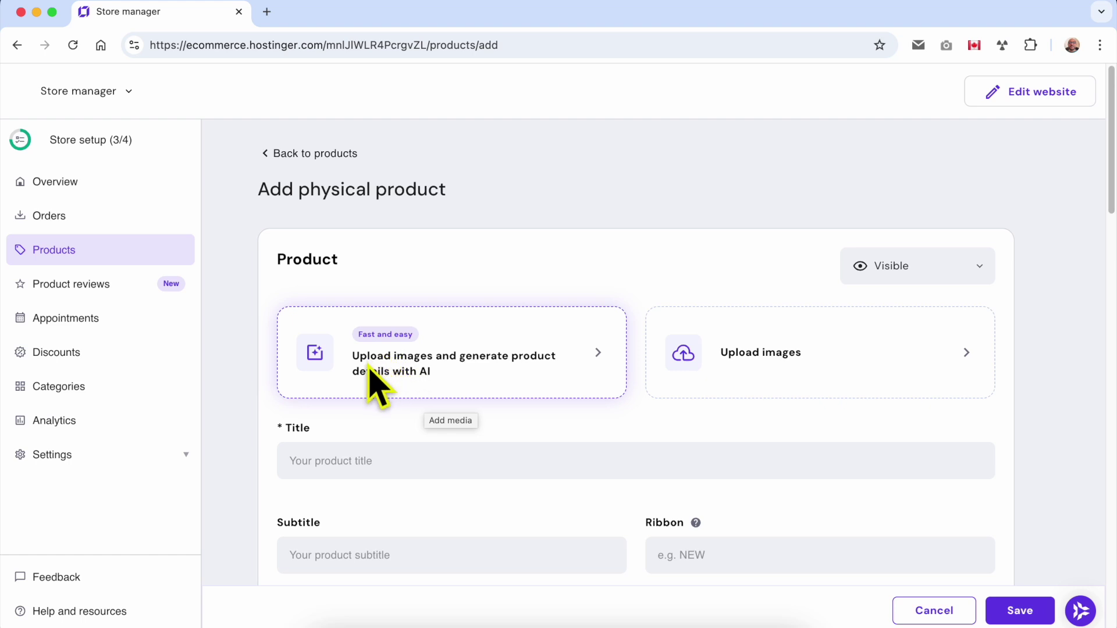
{"action": "left_click", "coordinate": [448, 378]}
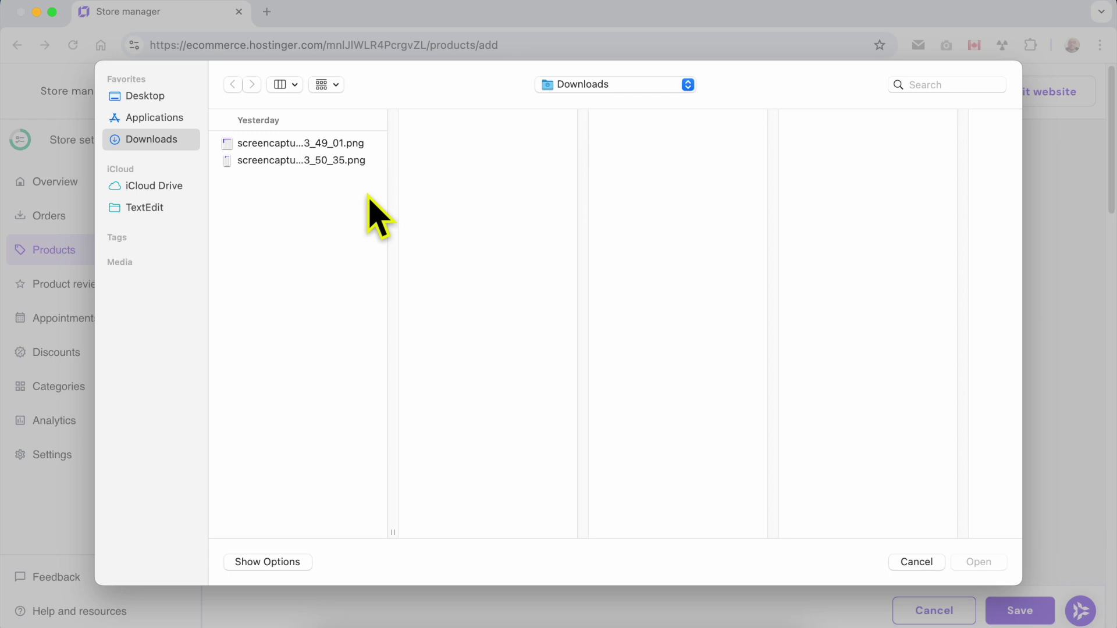
{"action": "key", "text": "Escape"}
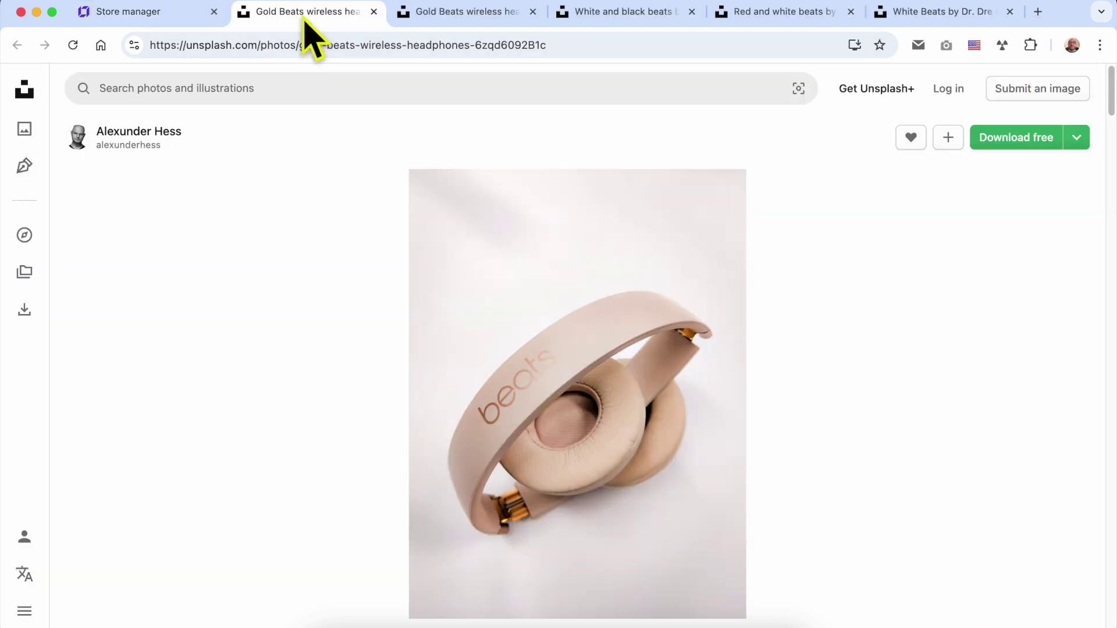
- Go through the opened Unsplash headphone photos and copy the picture of white Beats headphones in mid-air
{"action": "left_click", "coordinate": [480, 17]}
{"action": "left_click", "coordinate": [573, 17]}
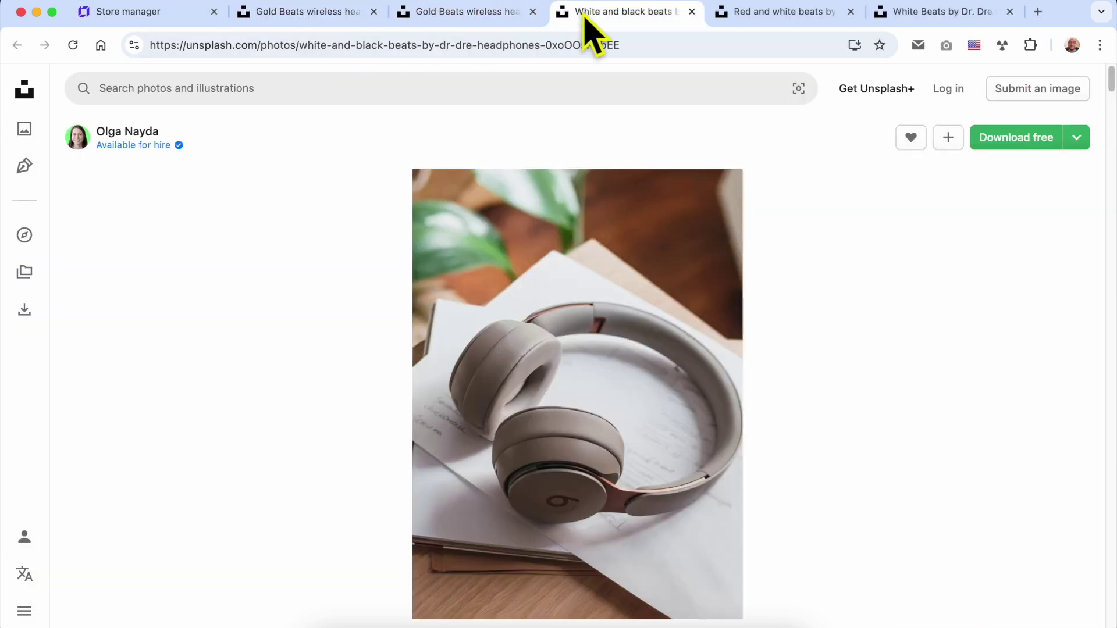
{"action": "left_click", "coordinate": [737, 11]}
{"action": "left_click", "coordinate": [895, 16]}
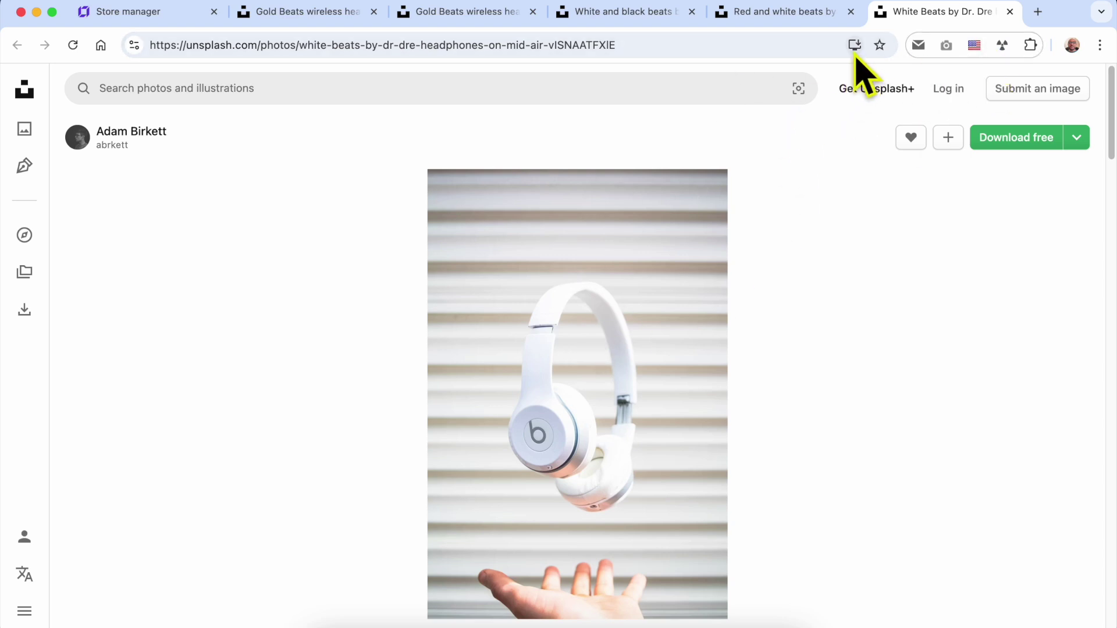
{"action": "right_click", "coordinate": [592, 338]}
{"action": "left_click", "coordinate": [614, 378]}
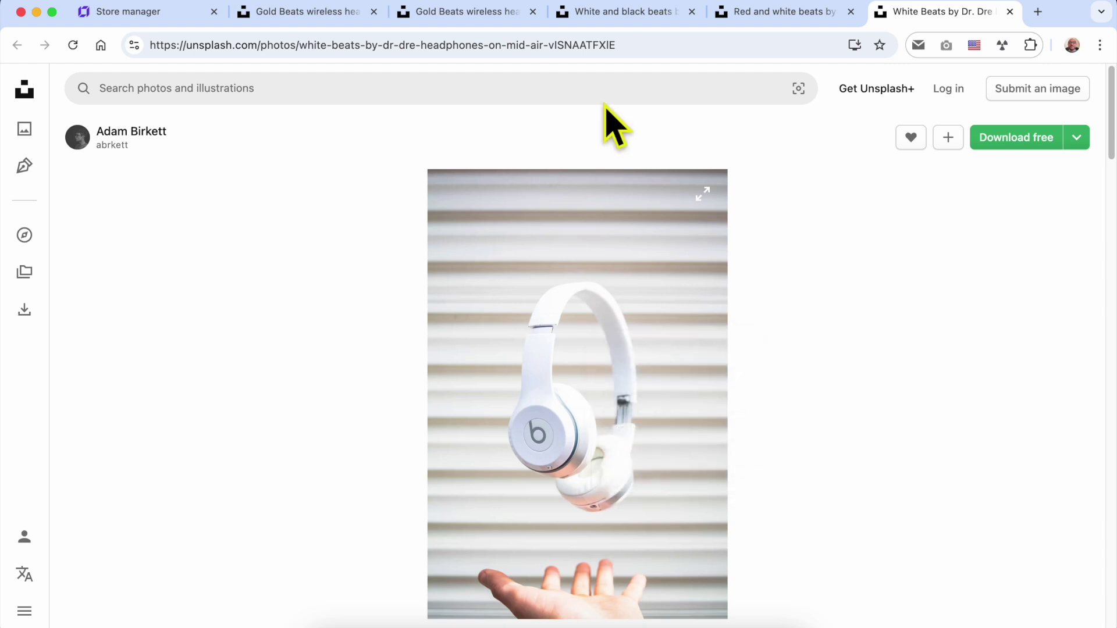
- Switch to Photopea and create a new project with the 1080 x 1080 px Instagram preset
{"action": "left_click", "coordinate": [629, 45]}
{"action": "type", "text": "ph"}
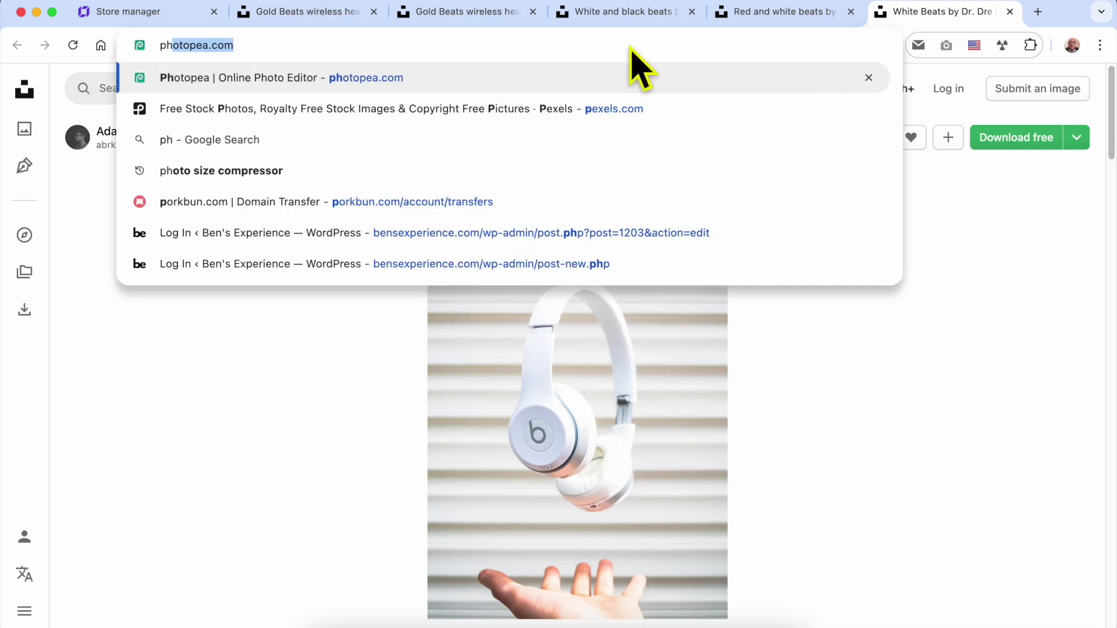
{"action": "key", "text": "Return"}
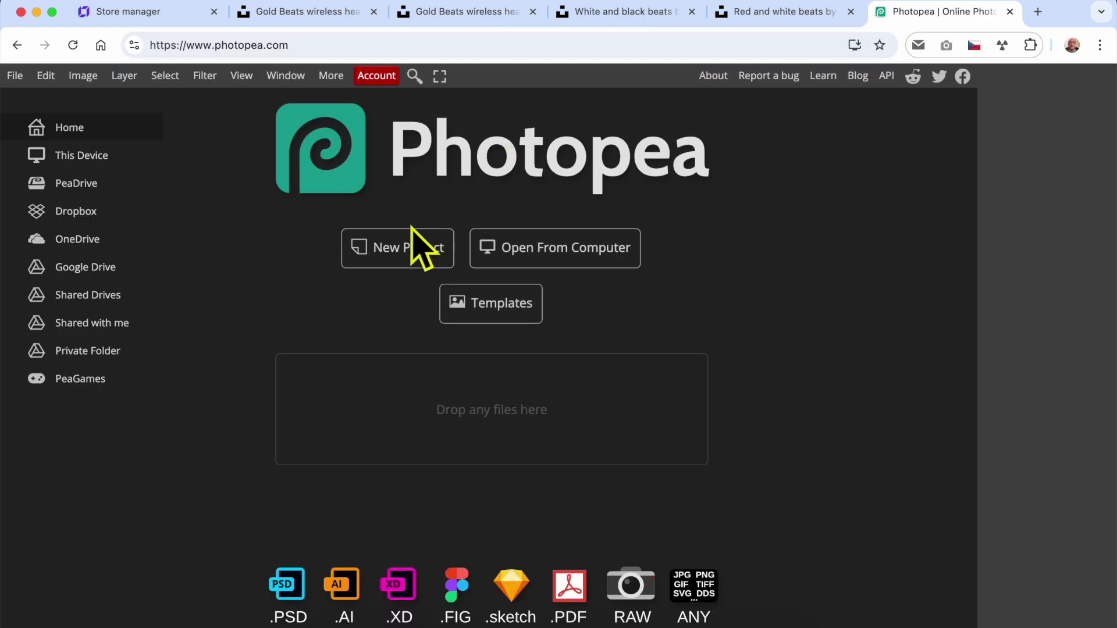
{"action": "left_click", "coordinate": [400, 245]}
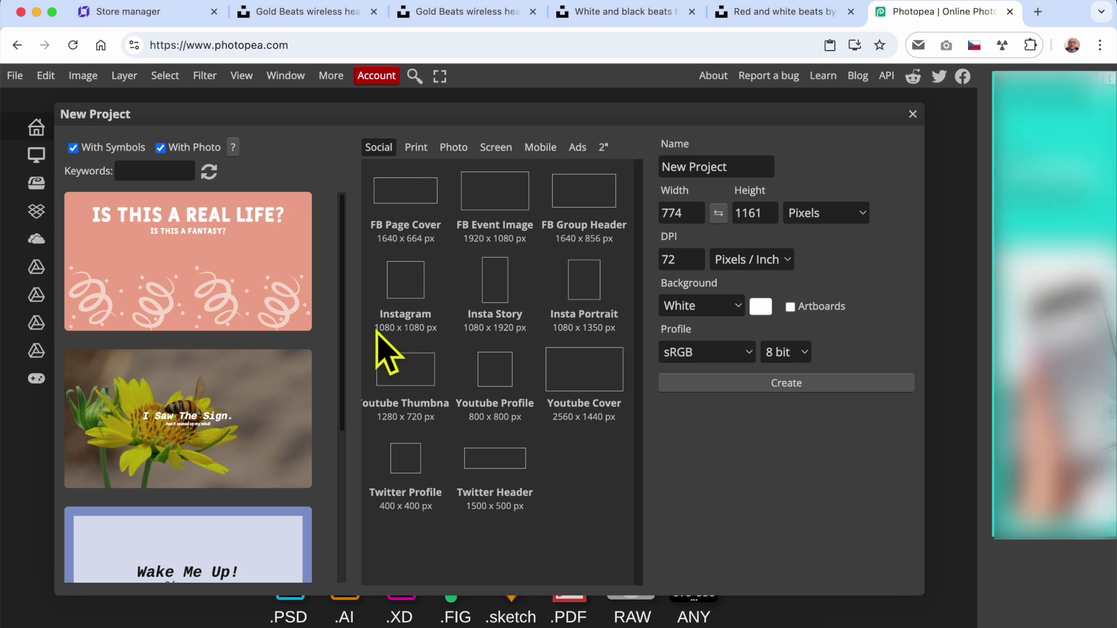
{"action": "left_click", "coordinate": [410, 285]}
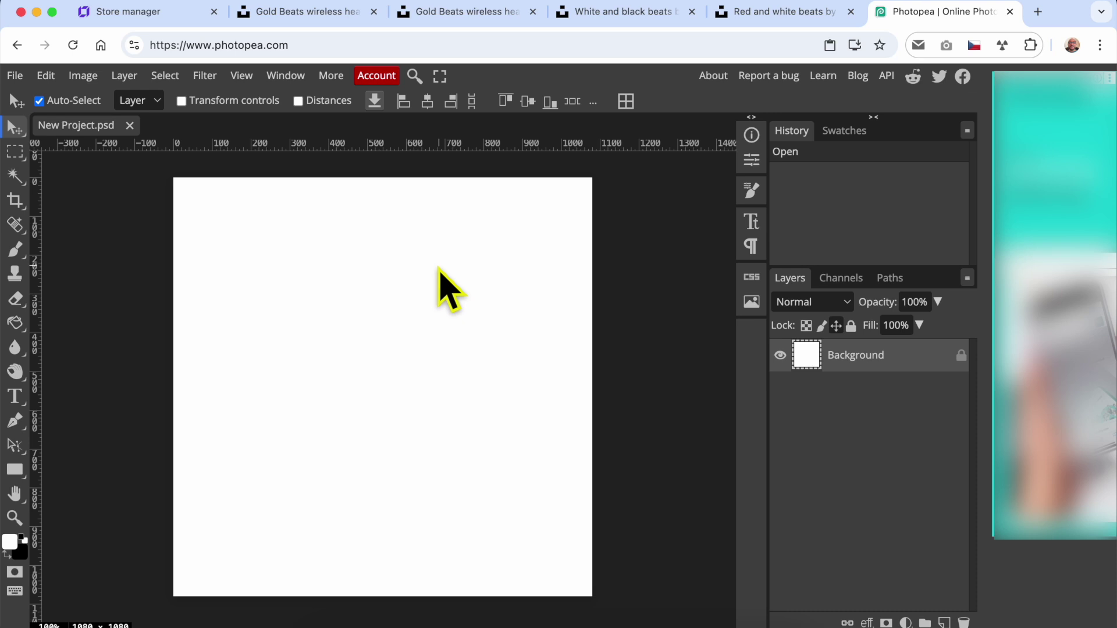
- Paste the copied headphones photo, then enlarge and reposition it to cover the square canvas without the hand
{"action": "key", "text": "super+v"}
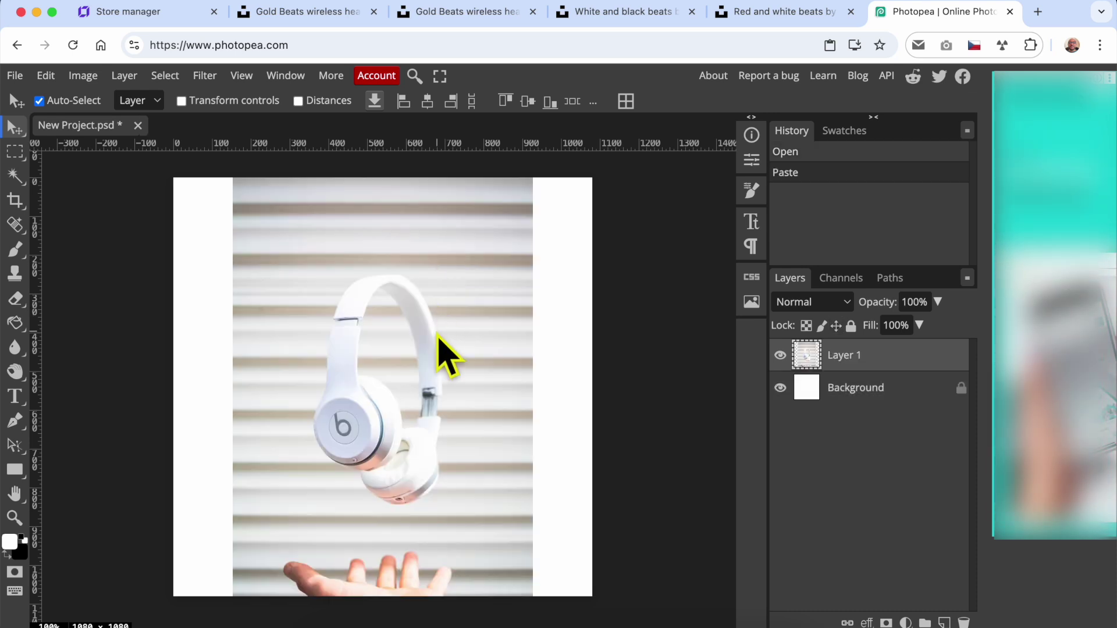
{"action": "scroll", "coordinate": [446, 355], "scroll_direction": "down", "scroll_amount": 5}
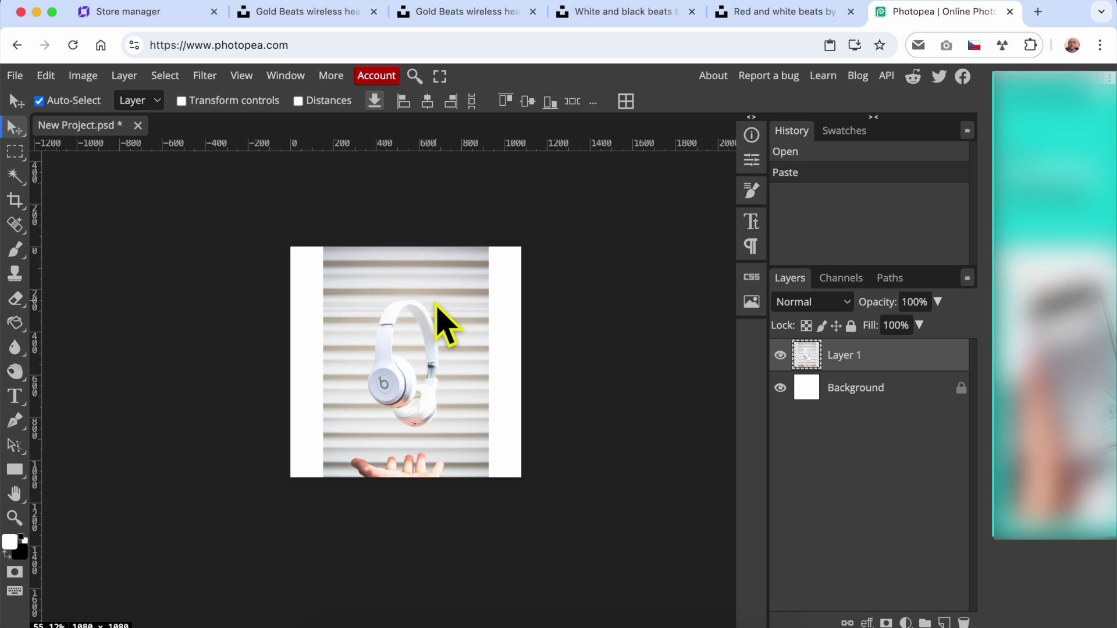
{"action": "key", "text": "super+t"}
{"action": "left_click_drag", "start_coordinate": [488, 238], "coordinate": [633, 149]}
{"action": "left_click_drag", "start_coordinate": [562, 349], "coordinate": [440, 381]}
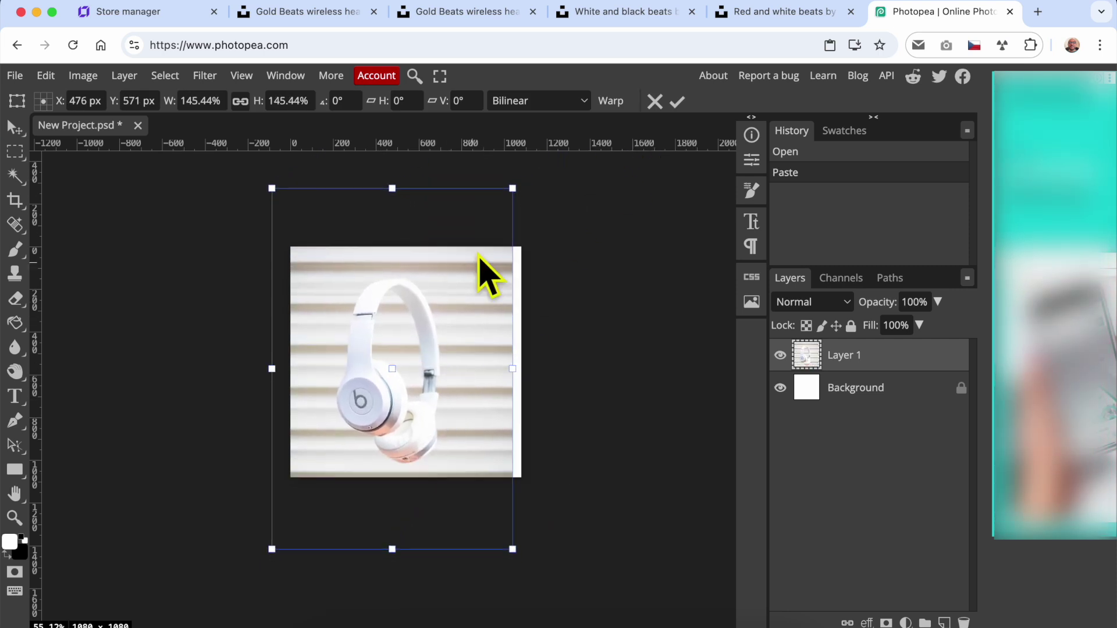
{"action": "left_click", "coordinate": [512, 188]}
{"action": "left_click_drag", "start_coordinate": [512, 188], "coordinate": [526, 190]}
{"action": "key", "text": "Return"}
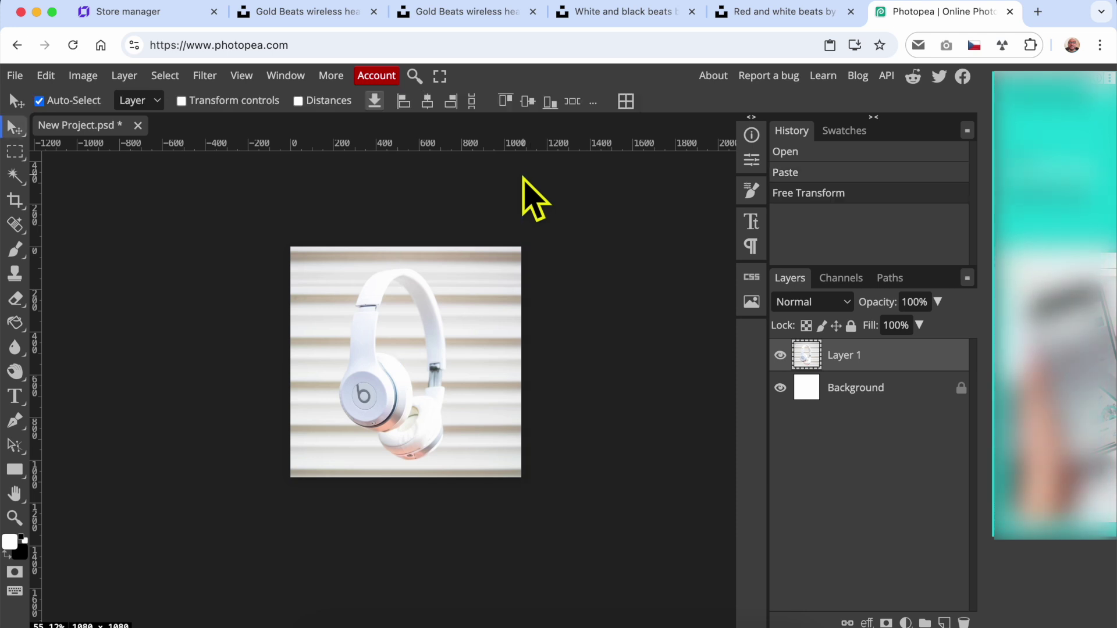
{"action": "key", "text": "alt+shift+super+s"}
{"action": "key", "text": "Escape"}
{"action": "key", "text": "super+w"}
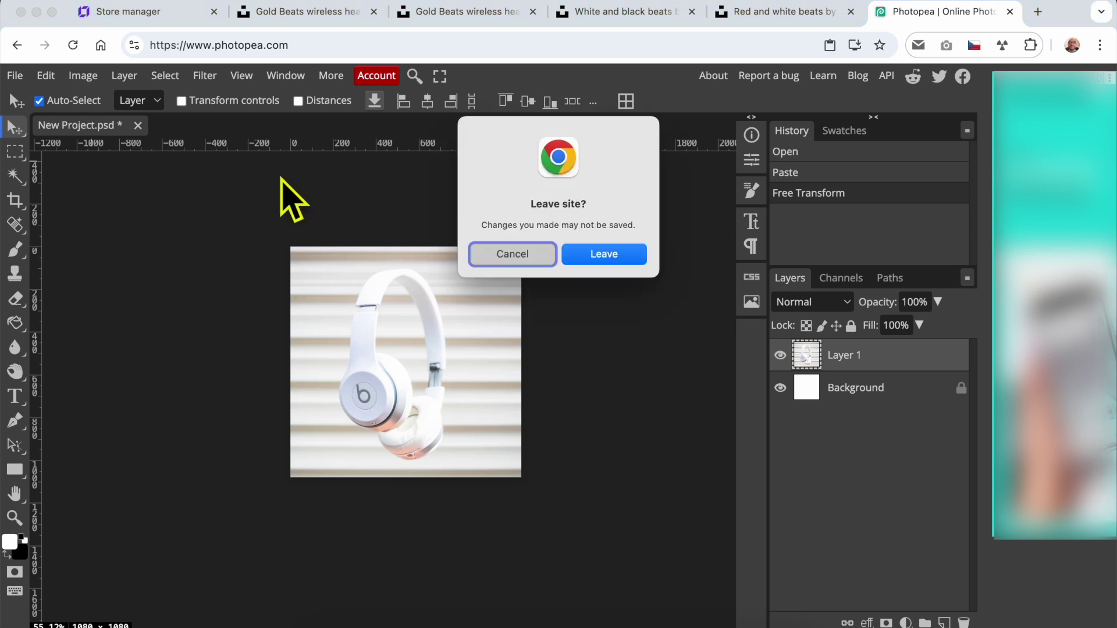
{"action": "left_click", "coordinate": [483, 248]}
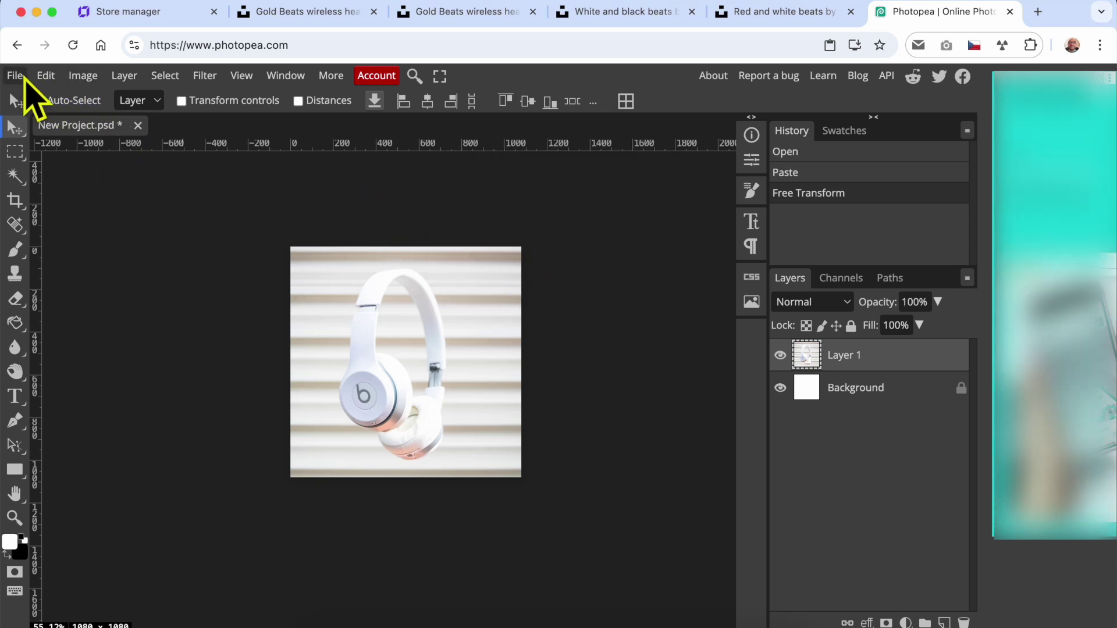
{"action": "key", "text": "alt+shift+super+s"}
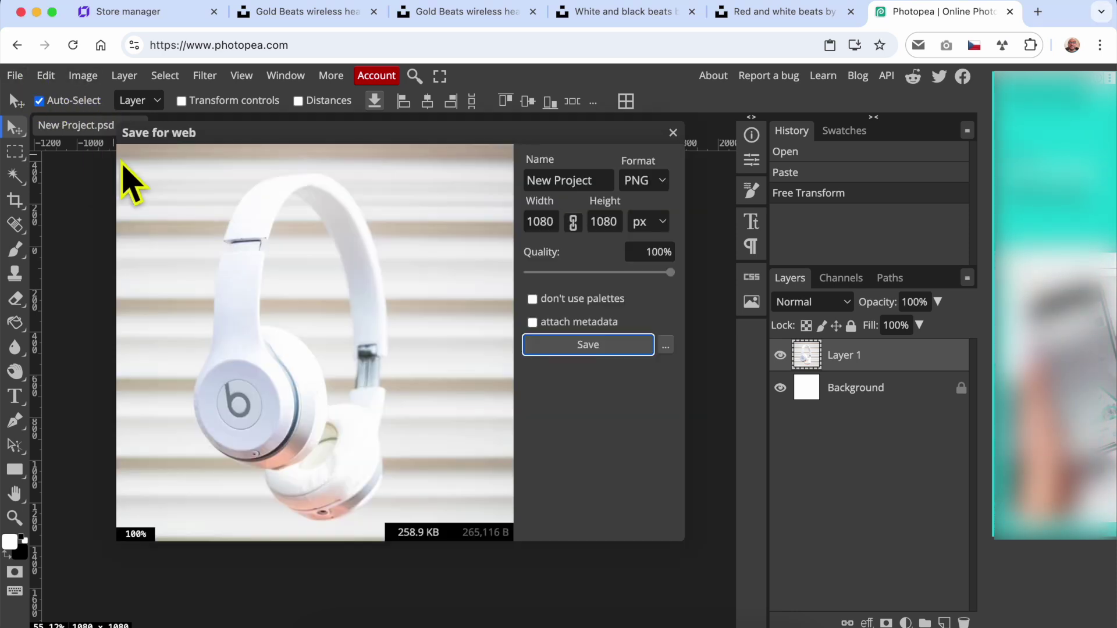
{"action": "left_click", "coordinate": [673, 132]}
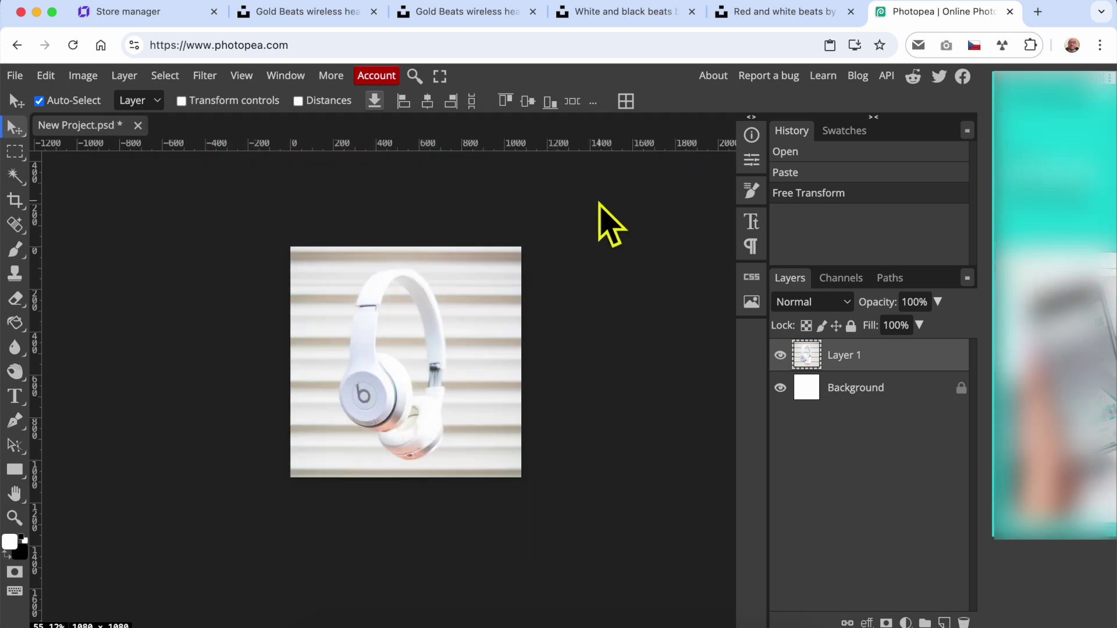
{"action": "key", "text": "alt+shift+super+s"}
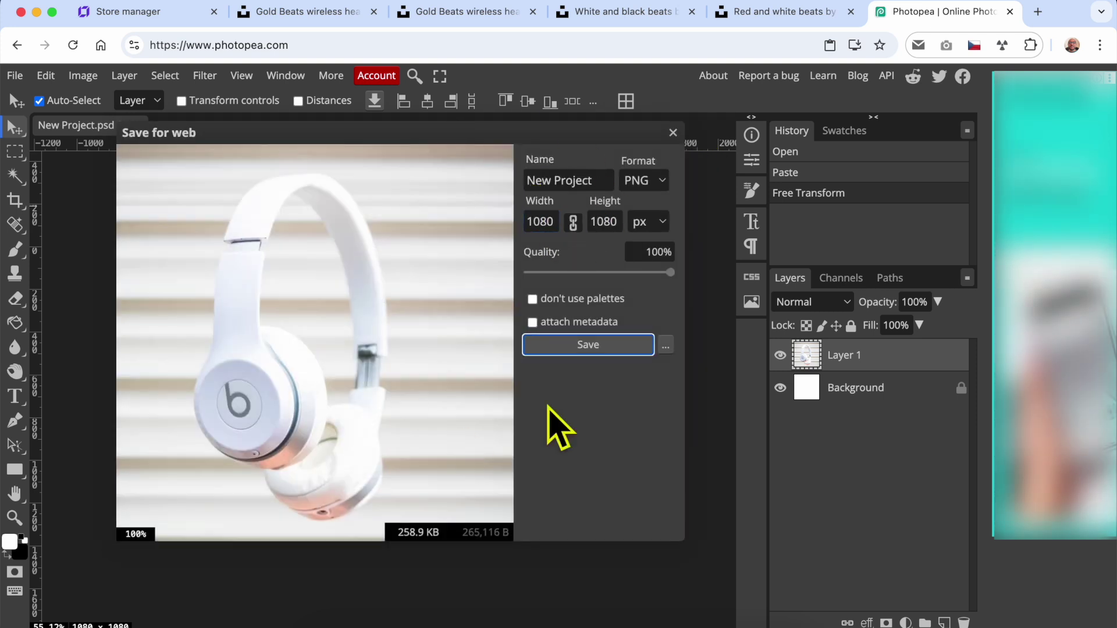
{"action": "left_click", "coordinate": [673, 132]}
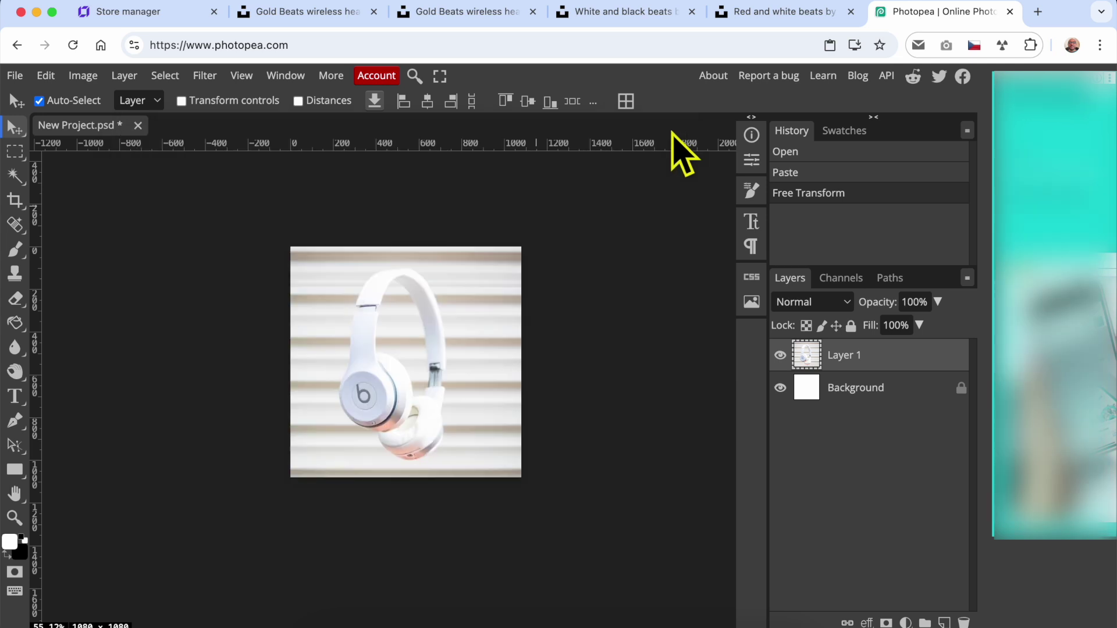
- Prepare a JPG export of the white headphones image at 1080 x 1080 px with the quality lowered to 82%
{"action": "left_click", "coordinate": [15, 76]}
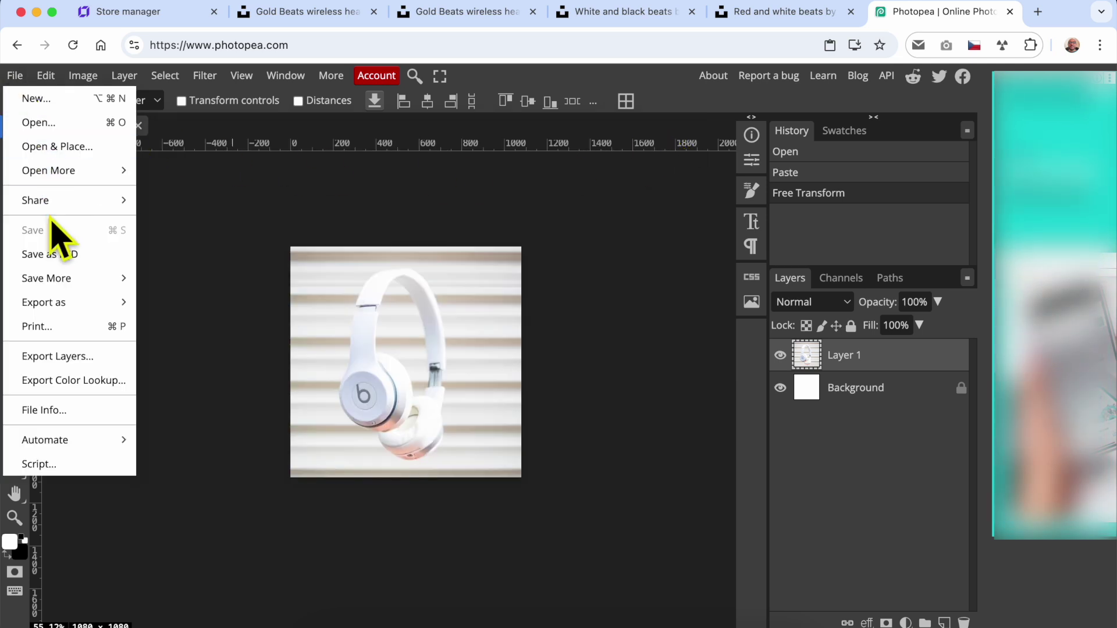
{"action": "mouse_move", "coordinate": [70, 305]}
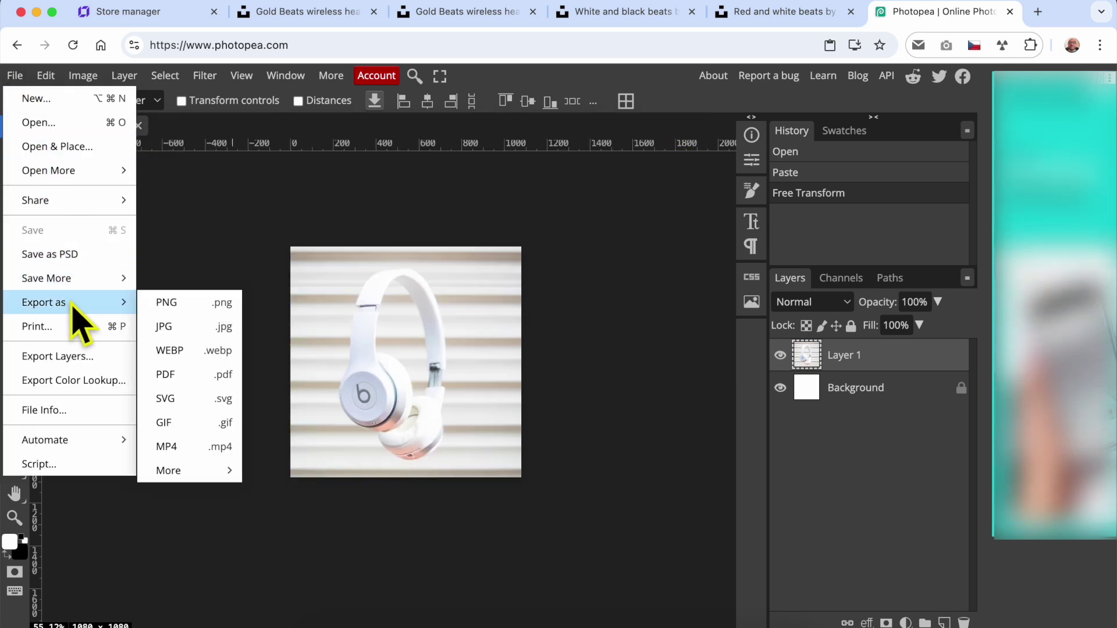
{"action": "left_click", "coordinate": [181, 327]}
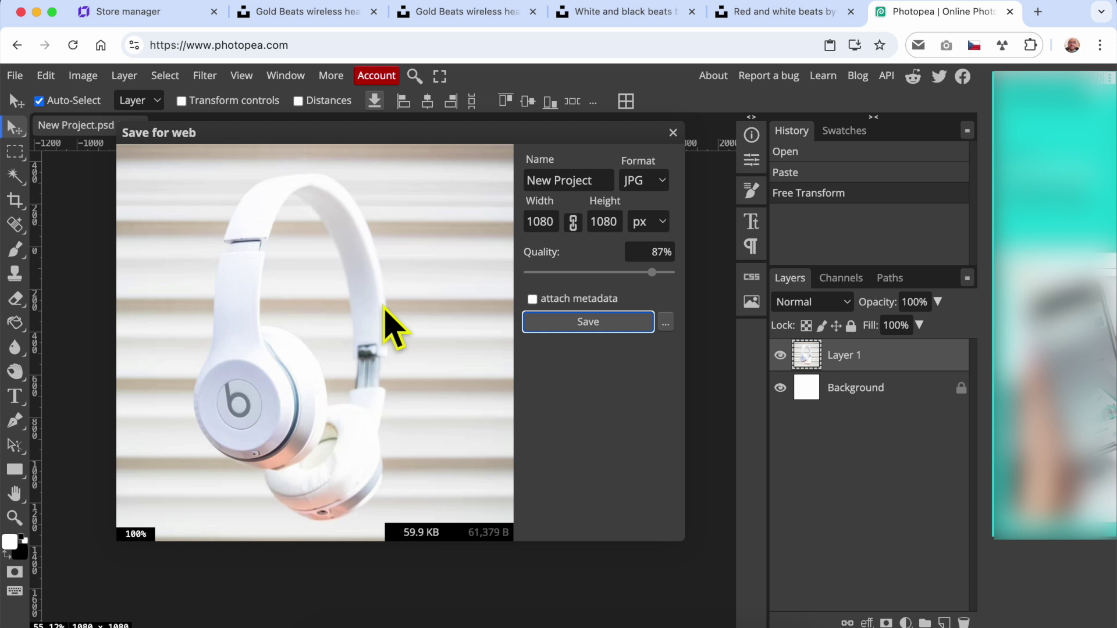
{"action": "left_click", "coordinate": [650, 272]}
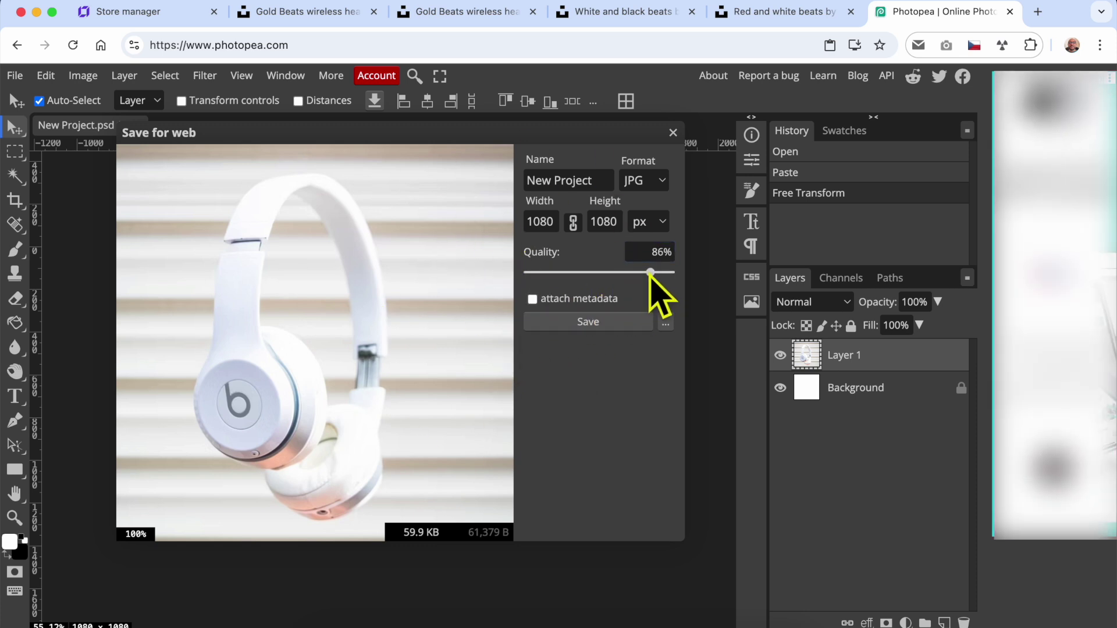
{"action": "left_click", "coordinate": [553, 226]}
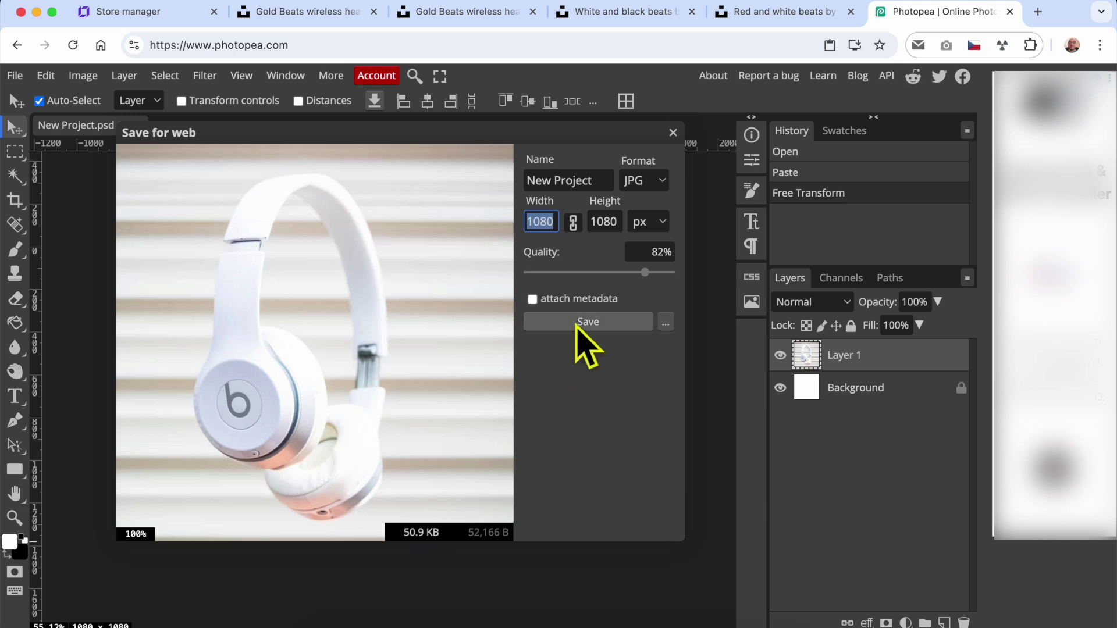
- Compare the PNG export format, then return to JPG and save the white headphones image
{"action": "left_click", "coordinate": [654, 181]}
{"action": "left_click", "coordinate": [656, 181]}
{"action": "left_click", "coordinate": [655, 180]}
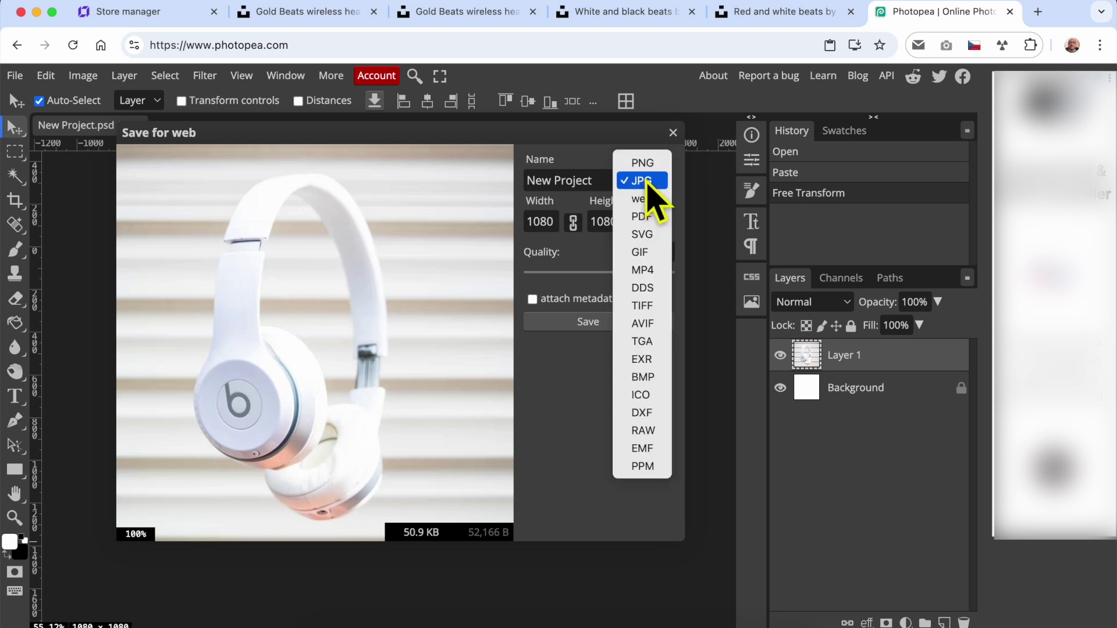
{"action": "left_click", "coordinate": [656, 180]}
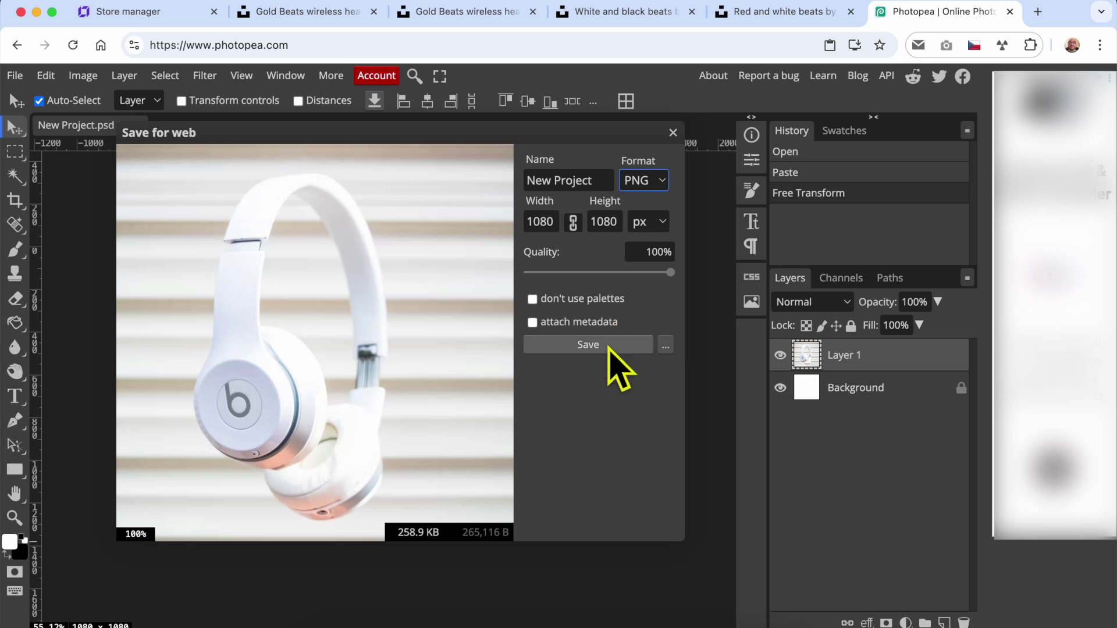
{"action": "left_click", "coordinate": [644, 180]}
{"action": "left_click", "coordinate": [640, 199]}
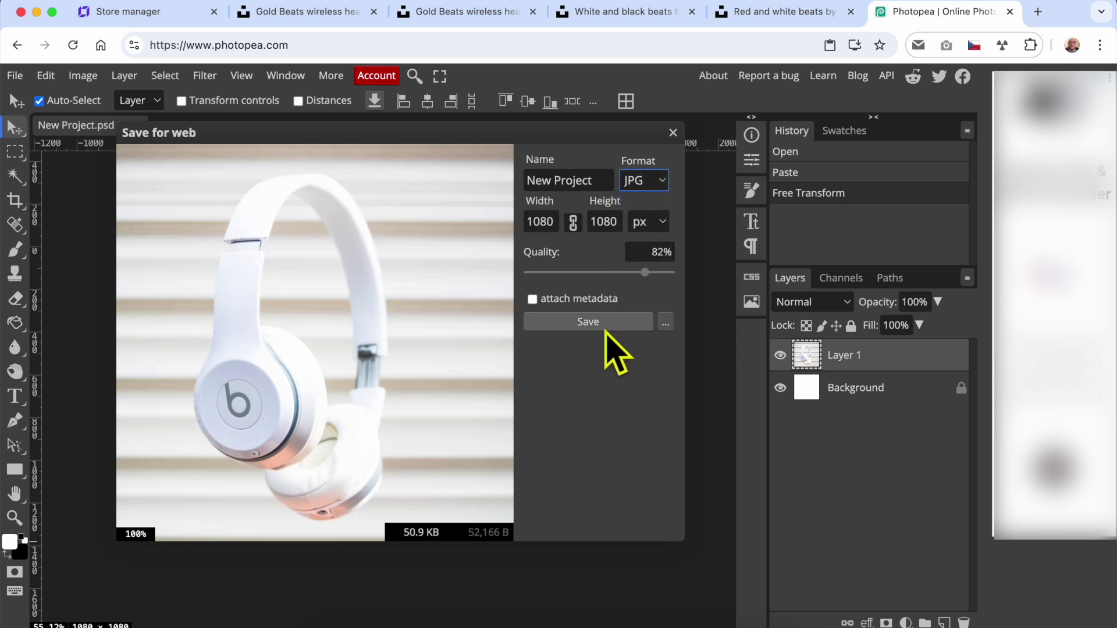
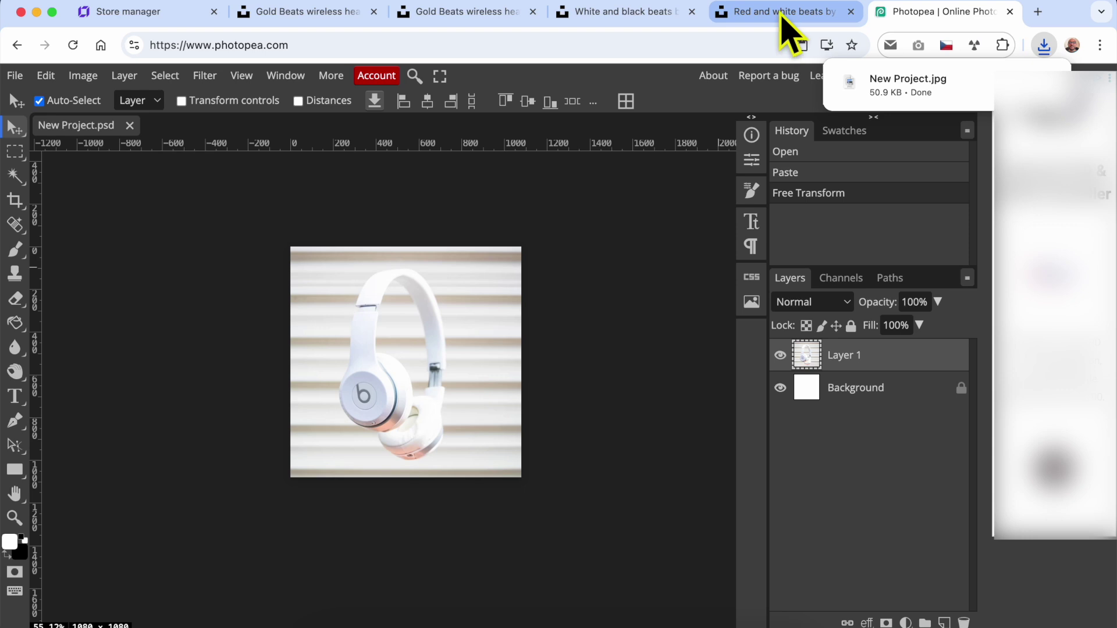
- Copy the Unsplash photo of the red and white Beats headphones and paste it into the Photopea project
{"action": "right_click", "coordinate": [604, 300]}
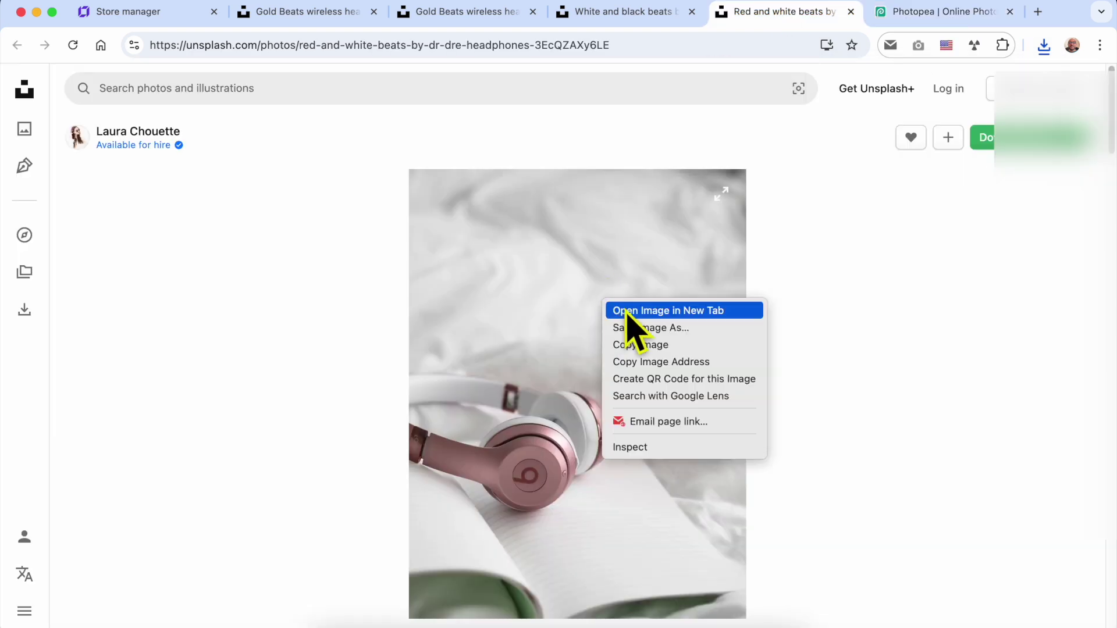
{"action": "left_click", "coordinate": [634, 347]}
{"action": "left_click", "coordinate": [898, 18]}
{"action": "key", "text": "super+v"}
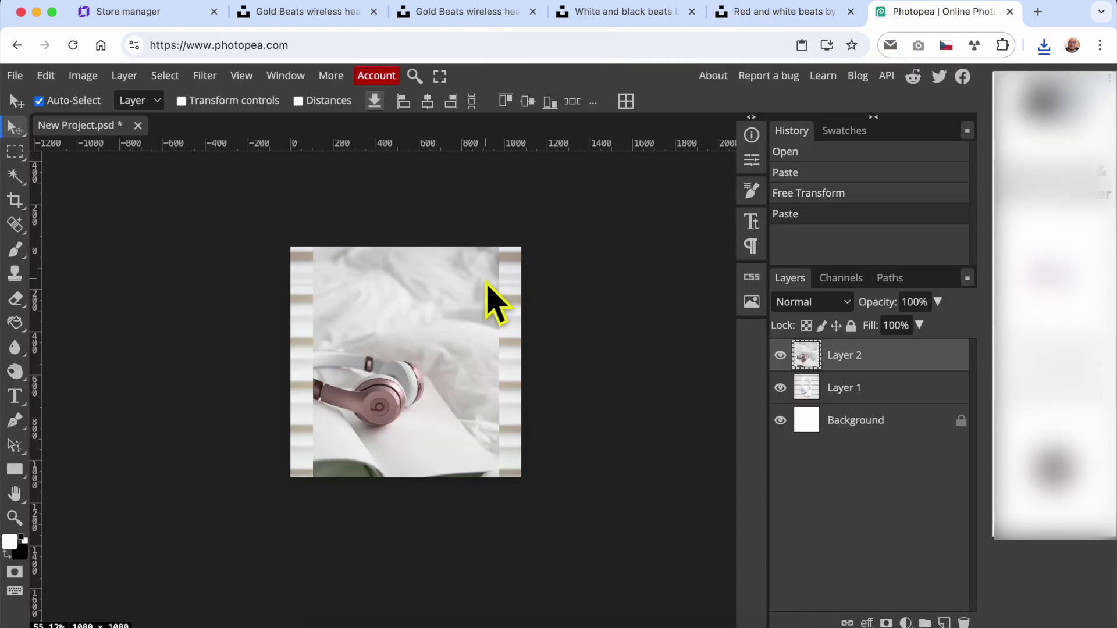
- Enlarge the pasted red and white headphones photo to about 176%, reposition it to cover the canvas, and export it as an 82% quality JPG
{"action": "key", "text": "alt+super+t"}
{"action": "left_click_drag", "start_coordinate": [499, 238], "coordinate": [646, 87]}
{"action": "left_click_drag", "start_coordinate": [513, 308], "coordinate": [498, 367]}
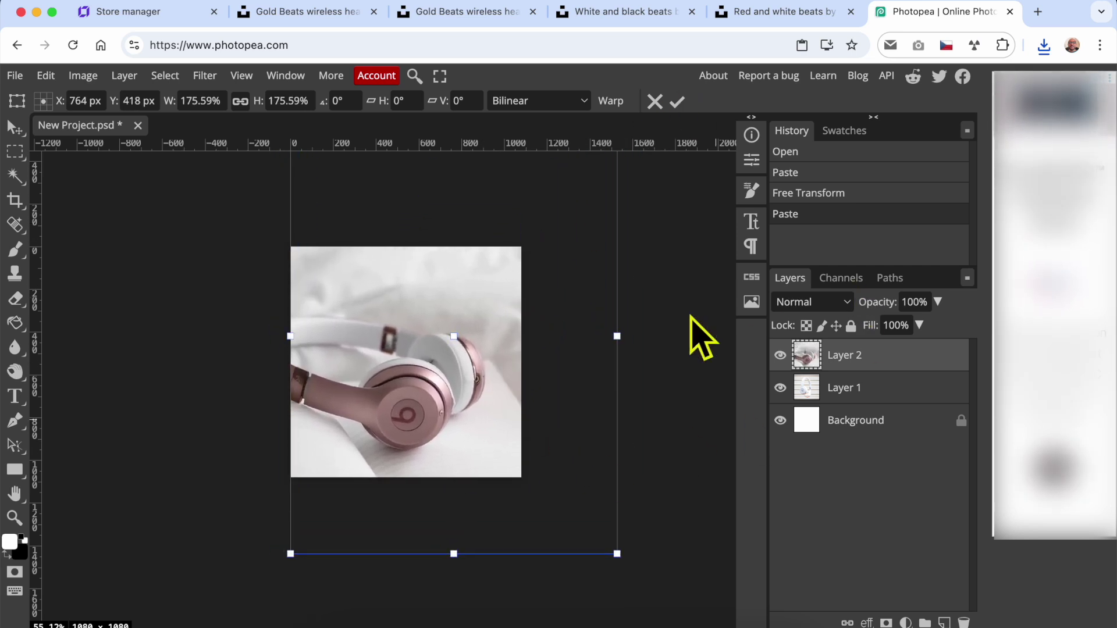
{"action": "key", "text": "Return"}
{"action": "key", "text": "ctrl+alt+shift+s"}
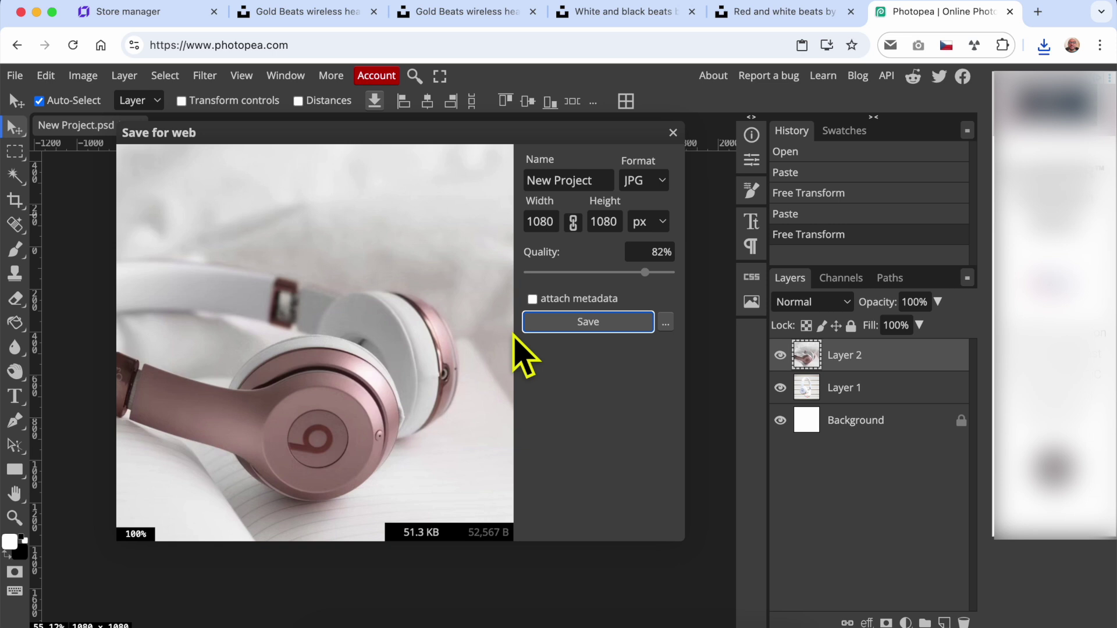
{"action": "left_click", "coordinate": [615, 322]}
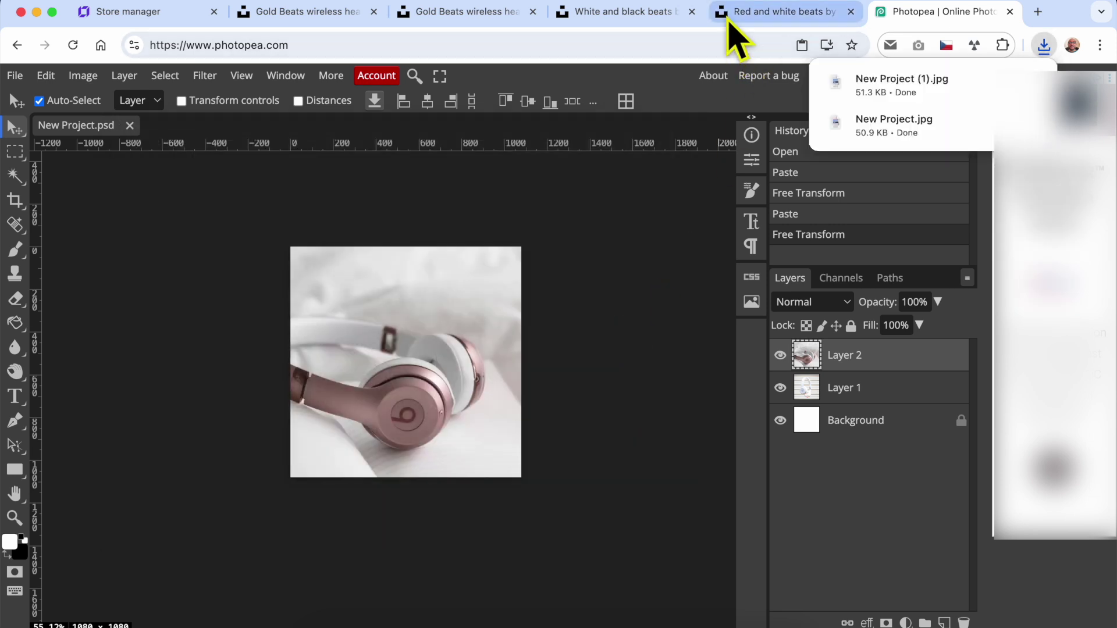
- Copy the Unsplash photo of the white and black Beats headphones and paste it into the Photopea project
{"action": "left_click", "coordinate": [605, 18]}
{"action": "right_click", "coordinate": [531, 284]}
{"action": "left_click", "coordinate": [553, 327]}
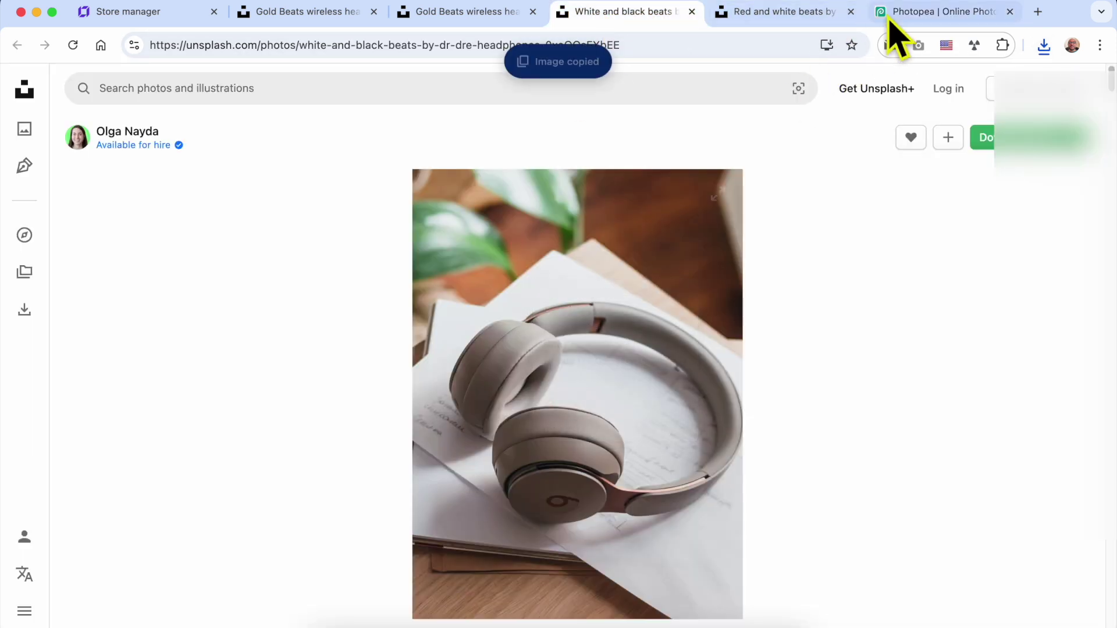
{"action": "left_click", "coordinate": [919, 13]}
{"action": "key", "text": "ctrl+v"}
- Scale and reposition the pasted white and black headphones photo to fill the square canvas, and export it as an 82% quality JPG
{"action": "key", "text": "ctrl+t"}
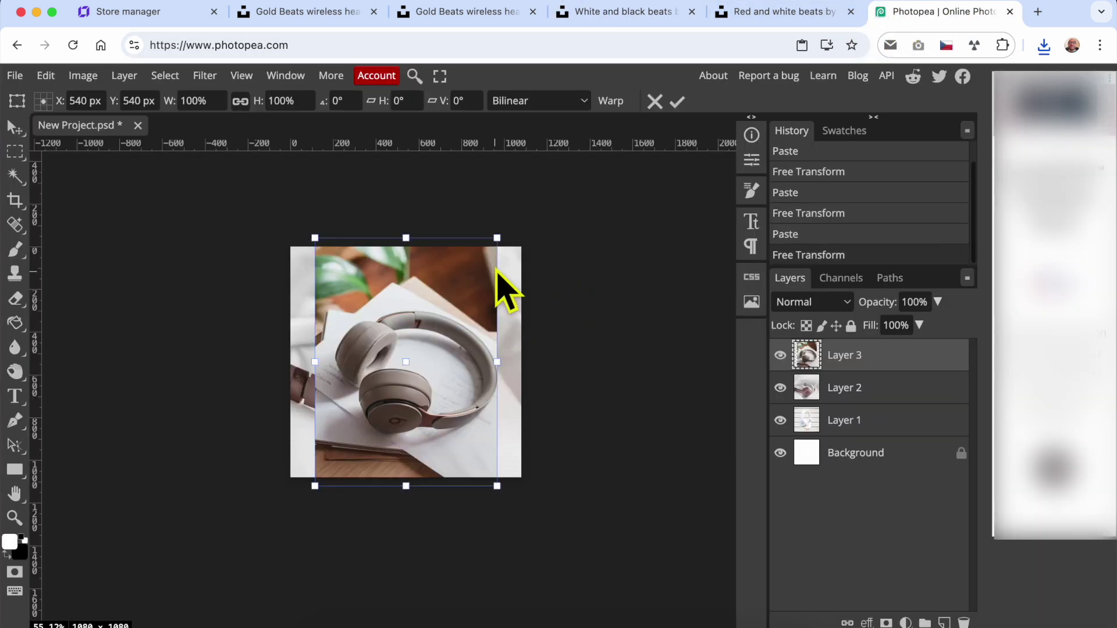
{"action": "left_click_drag", "start_coordinate": [502, 248], "coordinate": [549, 241]}
{"action": "left_click_drag", "start_coordinate": [479, 287], "coordinate": [442, 336]}
{"action": "left_click_drag", "start_coordinate": [547, 534], "coordinate": [527, 503]}
{"action": "left_click_drag", "start_coordinate": [427, 346], "coordinate": [429, 366]}
{"action": "key", "text": "Return"}
{"action": "key", "text": "super+alt+shift+s"}
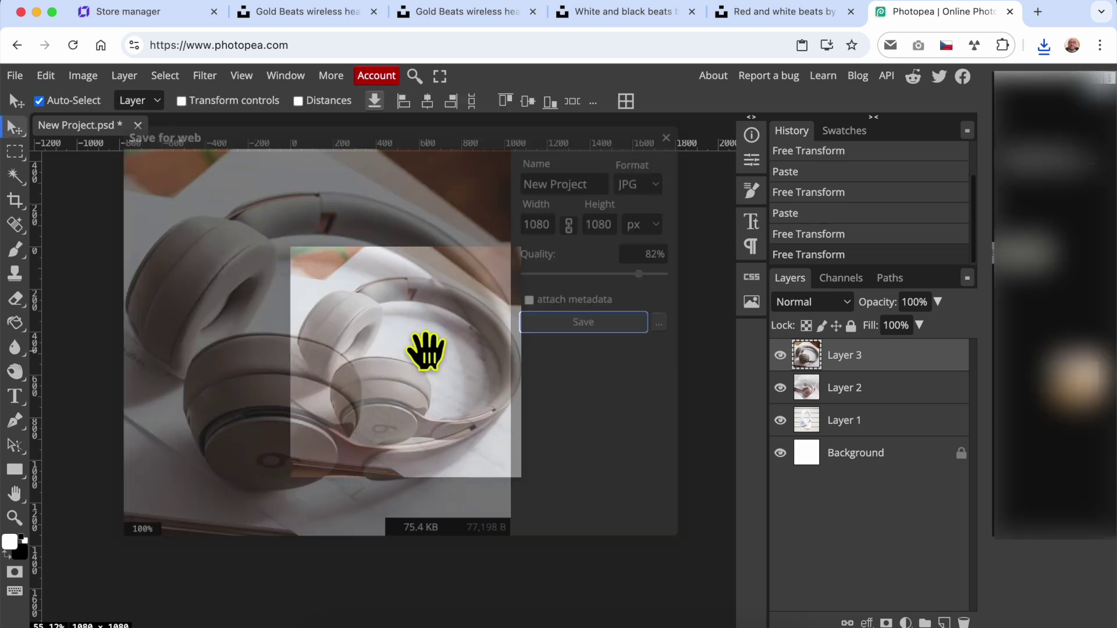
{"action": "left_click", "coordinate": [573, 323]}
- Copy the Unsplash photo of the unfolded gold Beats headphones and paste it into the Photopea project
{"action": "left_click", "coordinate": [498, 13]}
{"action": "right_click", "coordinate": [498, 293]}
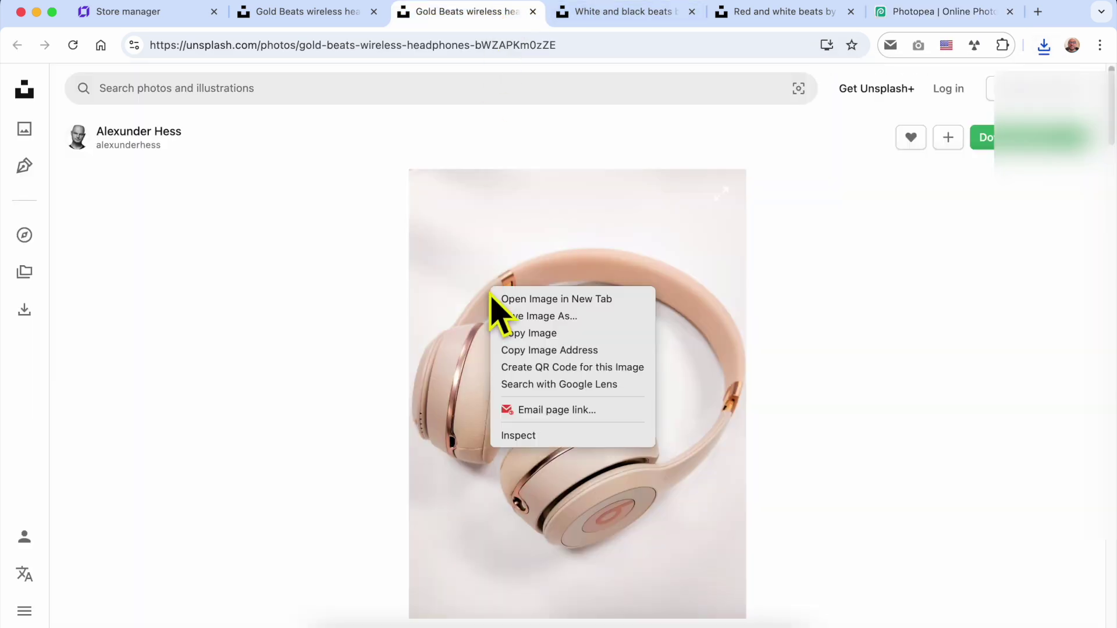
{"action": "left_click", "coordinate": [910, 13]}
{"action": "key", "text": "super+v"}
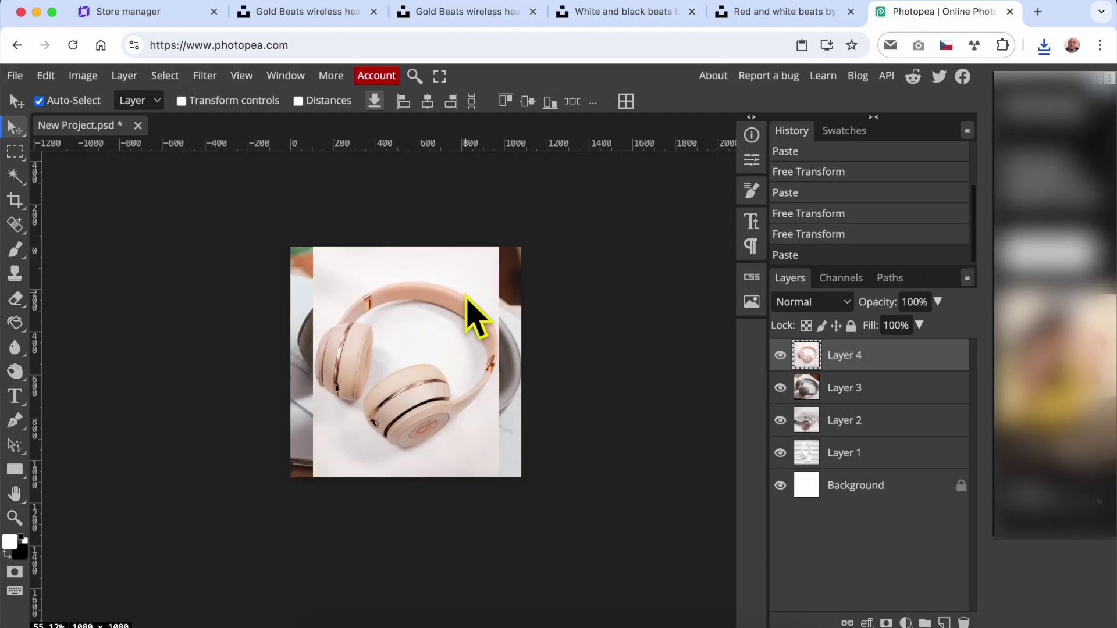
- Enlarge the unfolded gold headphones photo to the canvas width, center it at 540 px by 540 px, and export it as an 82% quality JPG
{"action": "key", "text": "super+t"}
{"action": "left_click_drag", "start_coordinate": [499, 239], "coordinate": [533, 209]}
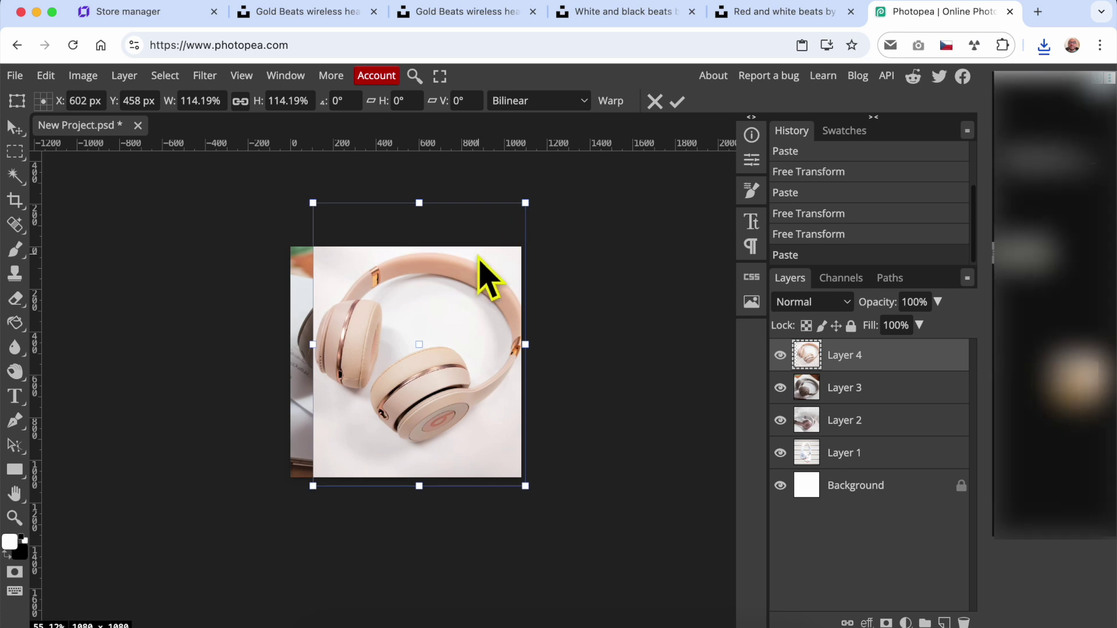
{"action": "key", "text": "Return"}
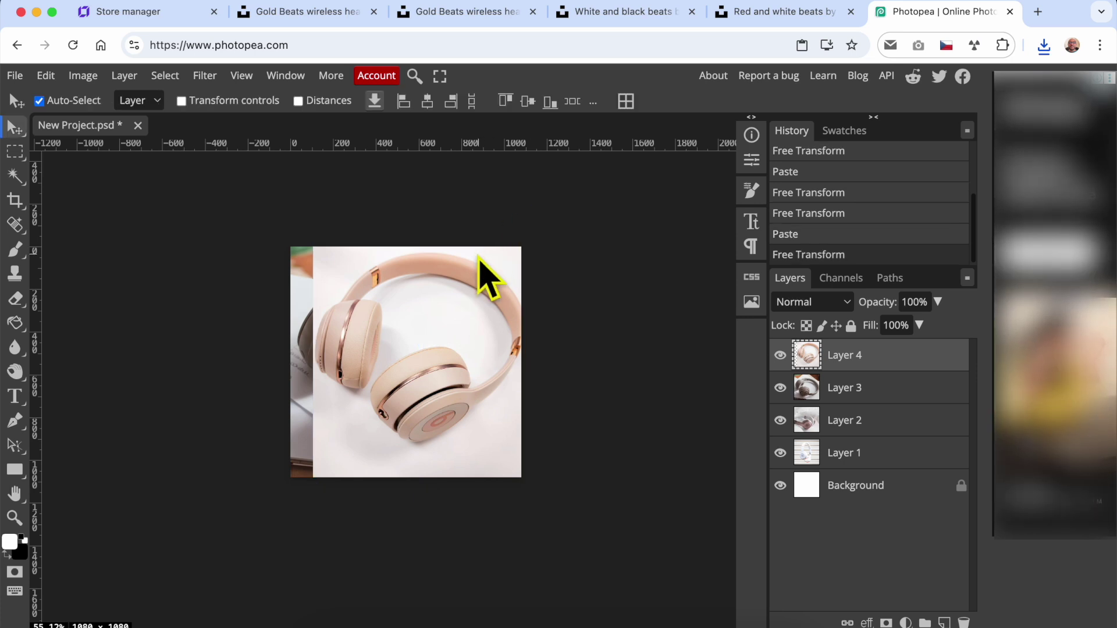
{"action": "key", "text": "super+t"}
{"action": "left_click_drag", "start_coordinate": [499, 261], "coordinate": [474, 274]}
{"action": "left_click_drag", "start_coordinate": [495, 220], "coordinate": [525, 189]}
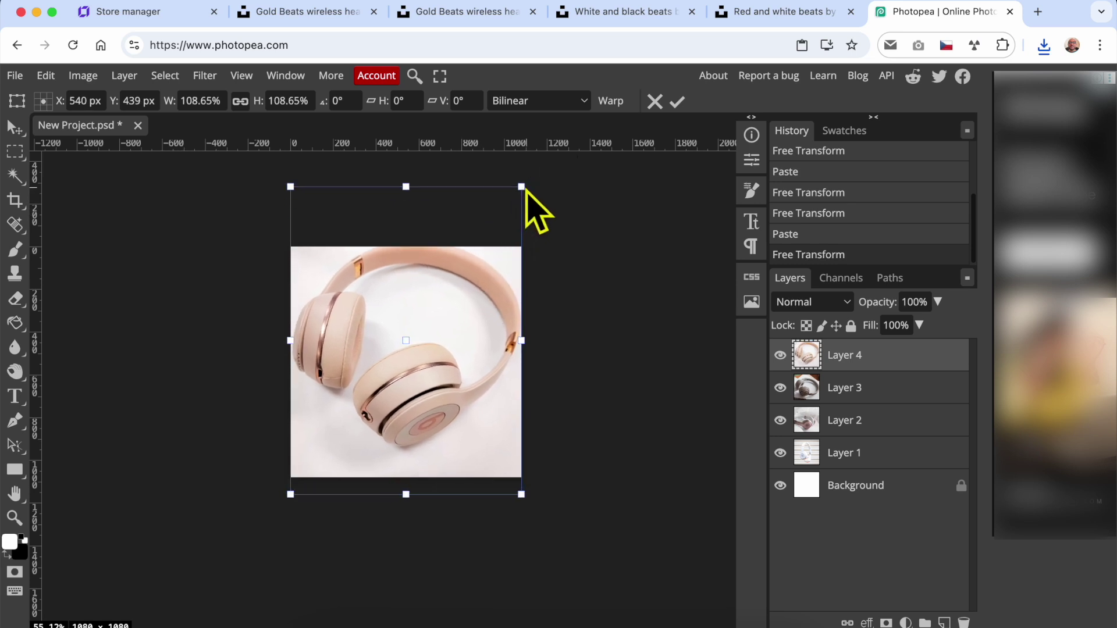
{"action": "left_click_drag", "start_coordinate": [470, 276], "coordinate": [470, 297]}
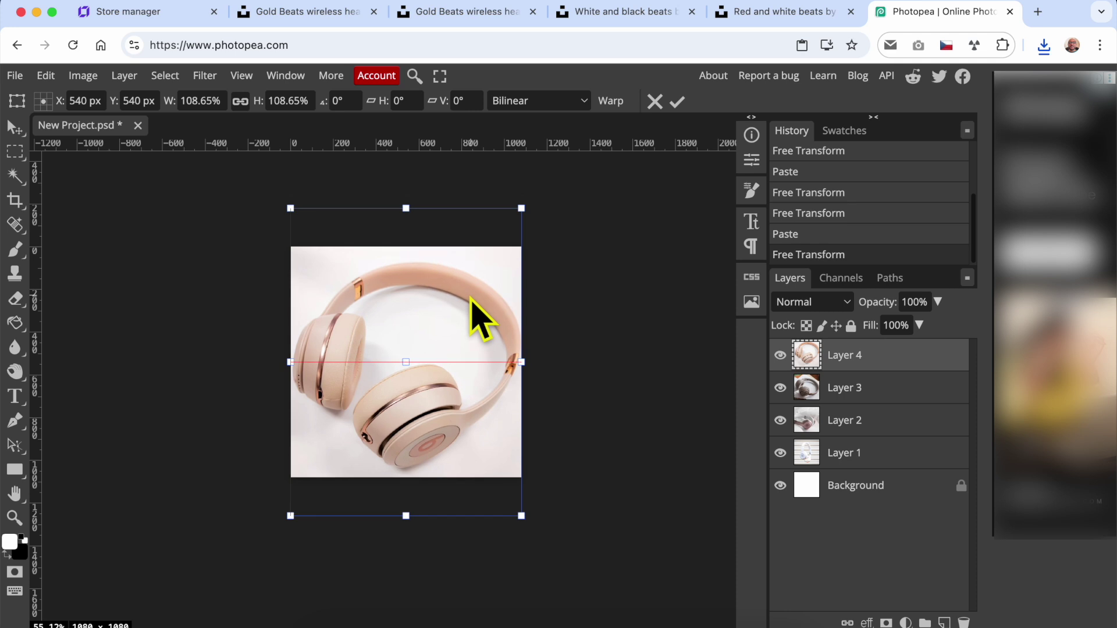
{"action": "key", "text": "Return"}
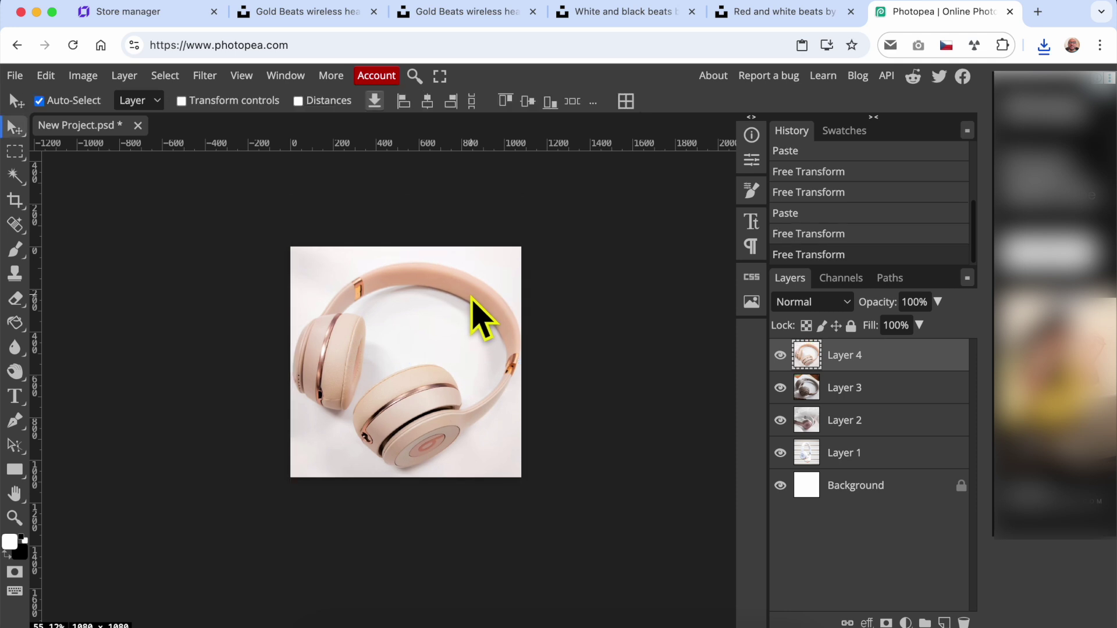
{"action": "key", "text": "alt+shift+super+s"}
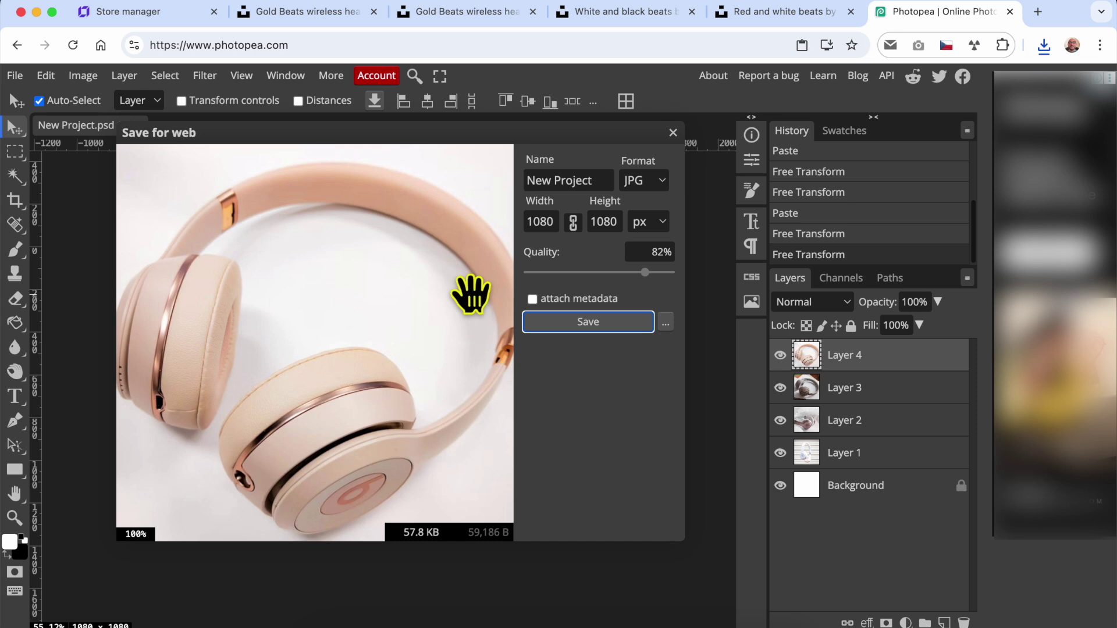
{"action": "left_click", "coordinate": [616, 322]}
- Copy the Unsplash photo of the folded gold Beats headphones and paste it into the Photopea project
{"action": "left_click", "coordinate": [454, 13]}
{"action": "left_click", "coordinate": [355, 18]}
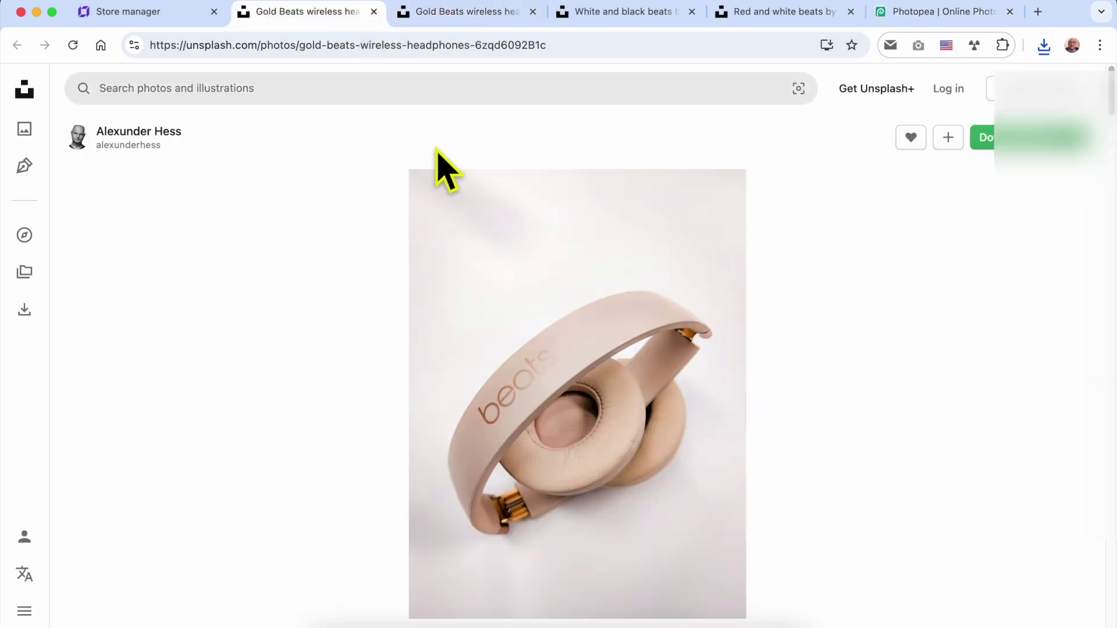
{"action": "right_click", "coordinate": [567, 291]}
{"action": "left_click", "coordinate": [584, 329]}
{"action": "left_click", "coordinate": [903, 16]}
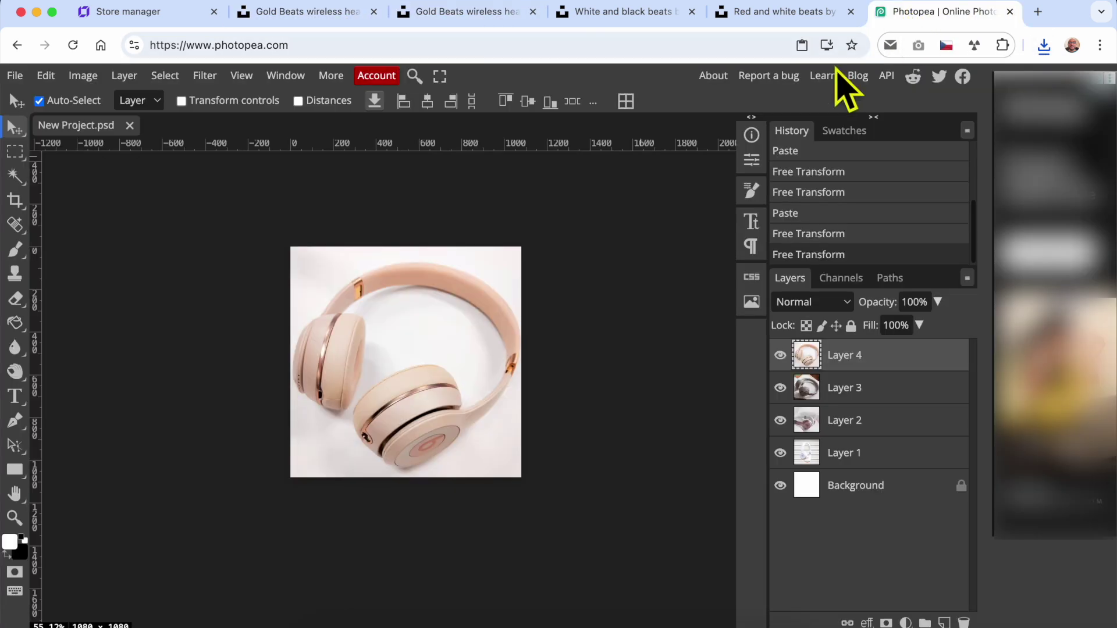
{"action": "key", "text": "ctrl+v"}
- Enlarge the folded gold headphones photo to about 124% so it covers the canvas, and export it as an 82% quality JPG
{"action": "key", "text": "ctrl+t"}
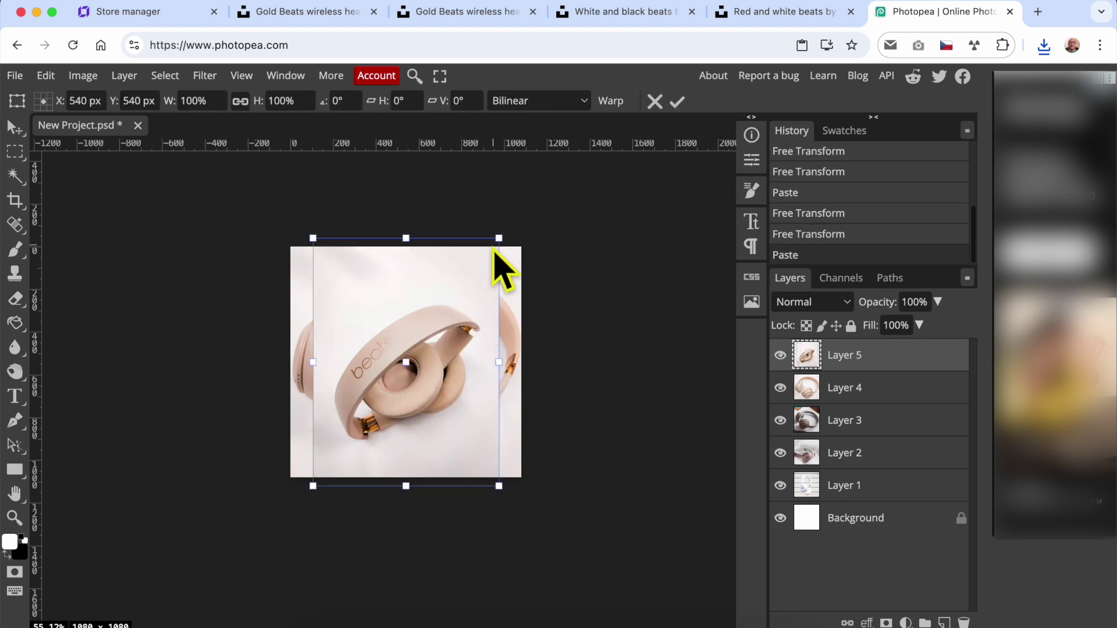
{"action": "left_click_drag", "start_coordinate": [499, 239], "coordinate": [522, 208]}
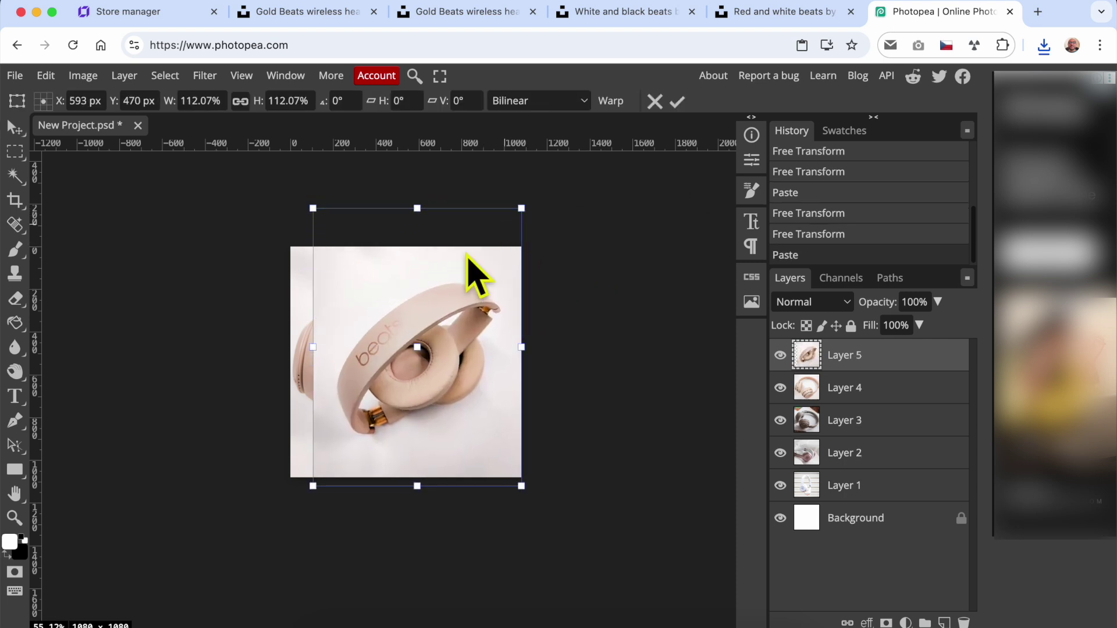
{"action": "left_click_drag", "start_coordinate": [315, 487], "coordinate": [291, 516]}
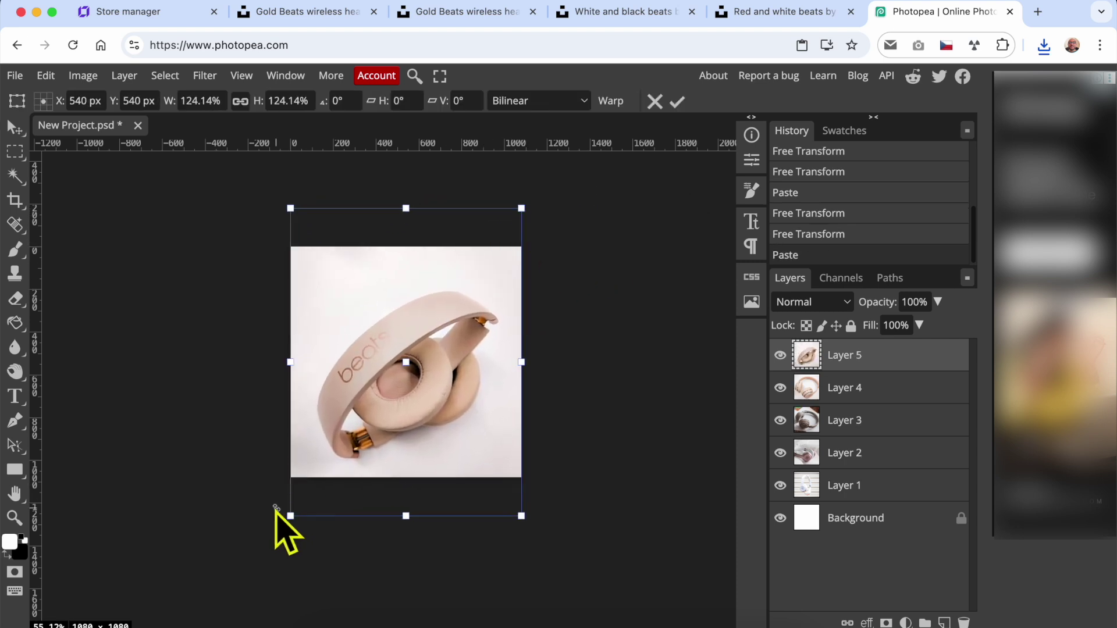
{"action": "key", "text": "Return"}
{"action": "key", "text": "ctrl+alt+shift+s"}
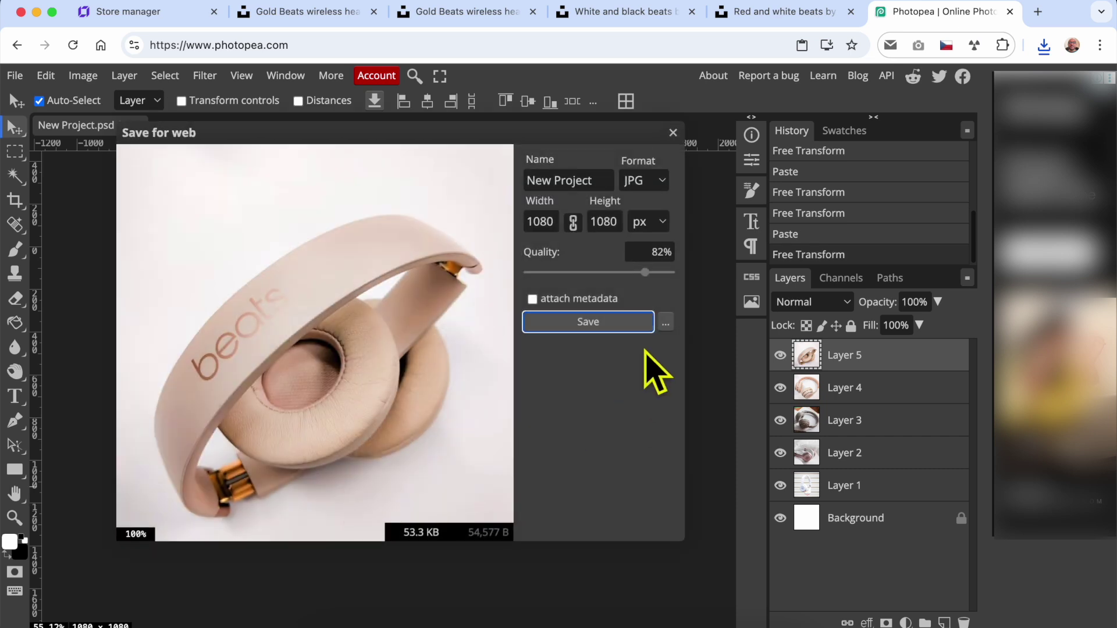
{"action": "left_click", "coordinate": [620, 329]}
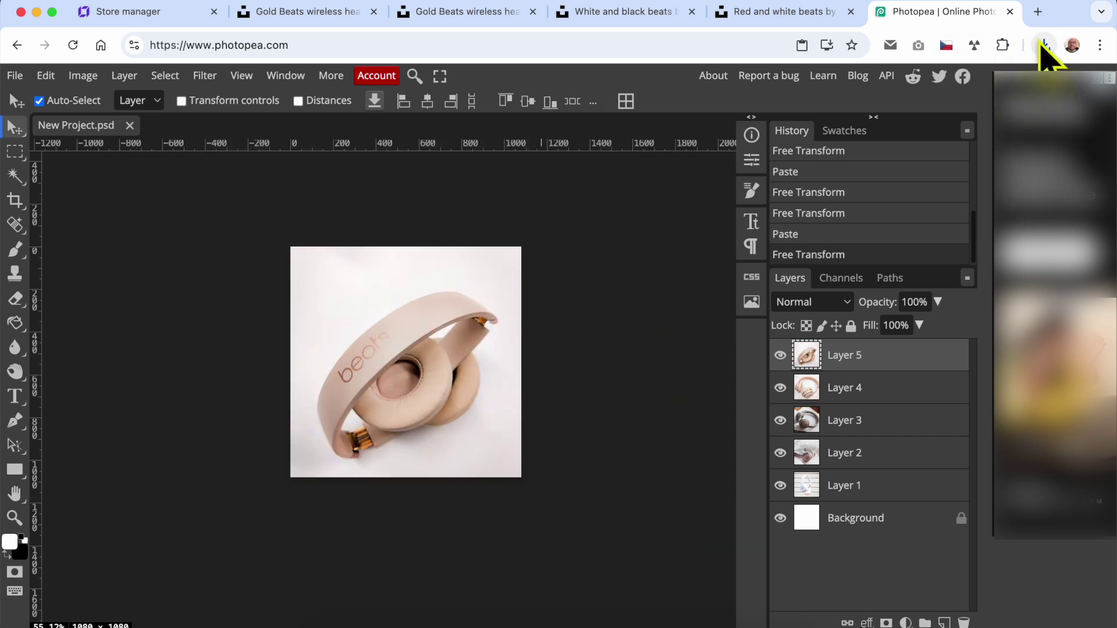
- Preview the exported headphone images in the Downloads folder, and return to the physical product form in the Hostinger Store manager
{"action": "left_click", "coordinate": [965, 115]}
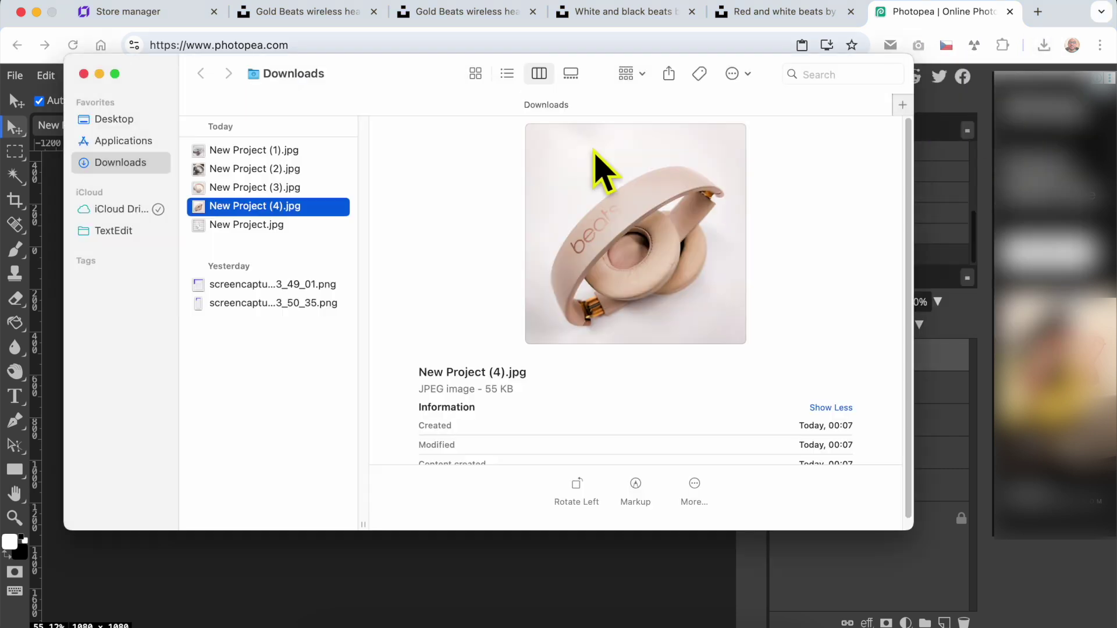
{"action": "key", "text": "Up"}
{"action": "key", "text": "Up"}
{"action": "key", "text": "Up"}
{"action": "key", "text": "Down"}
{"action": "key", "text": "Down"}
{"action": "key", "text": "Down"}
{"action": "key", "text": "Down"}
{"action": "key", "text": "Down"}
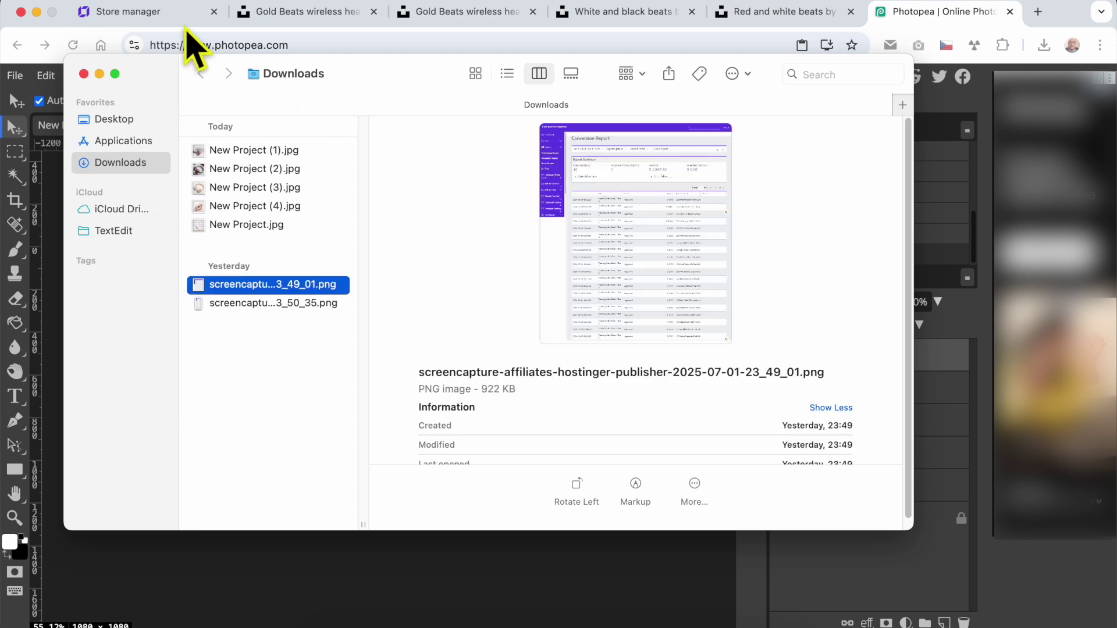
{"action": "left_click", "coordinate": [172, 14]}
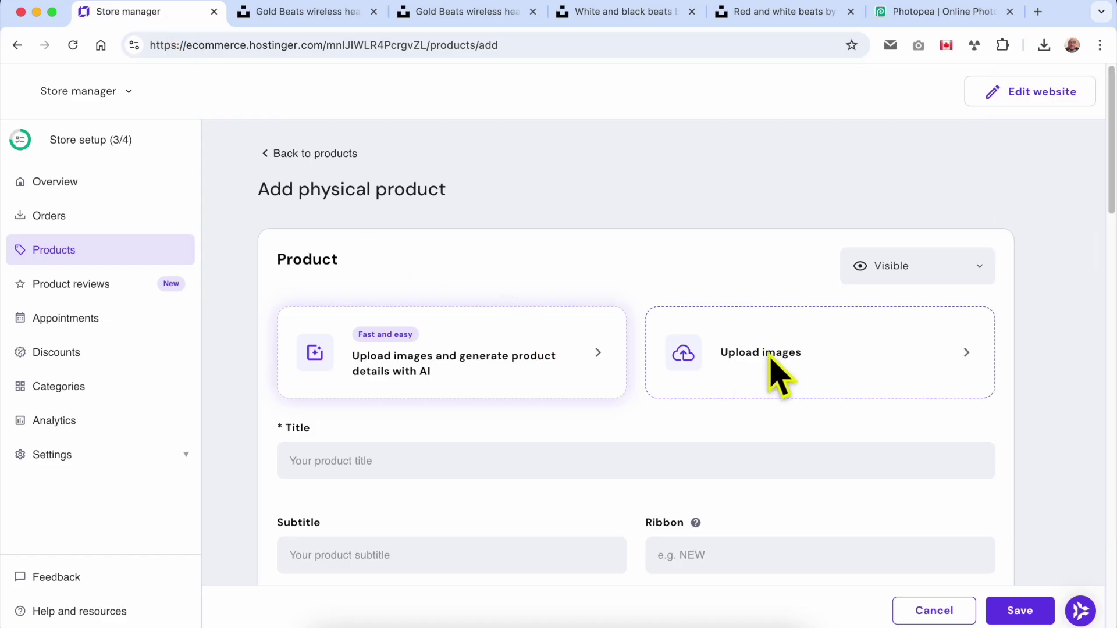
- Upload the five exported headphone images, New Project.jpg through New Project (4).jpg, from the Downloads folder to the product
{"action": "left_click", "coordinate": [779, 372]}
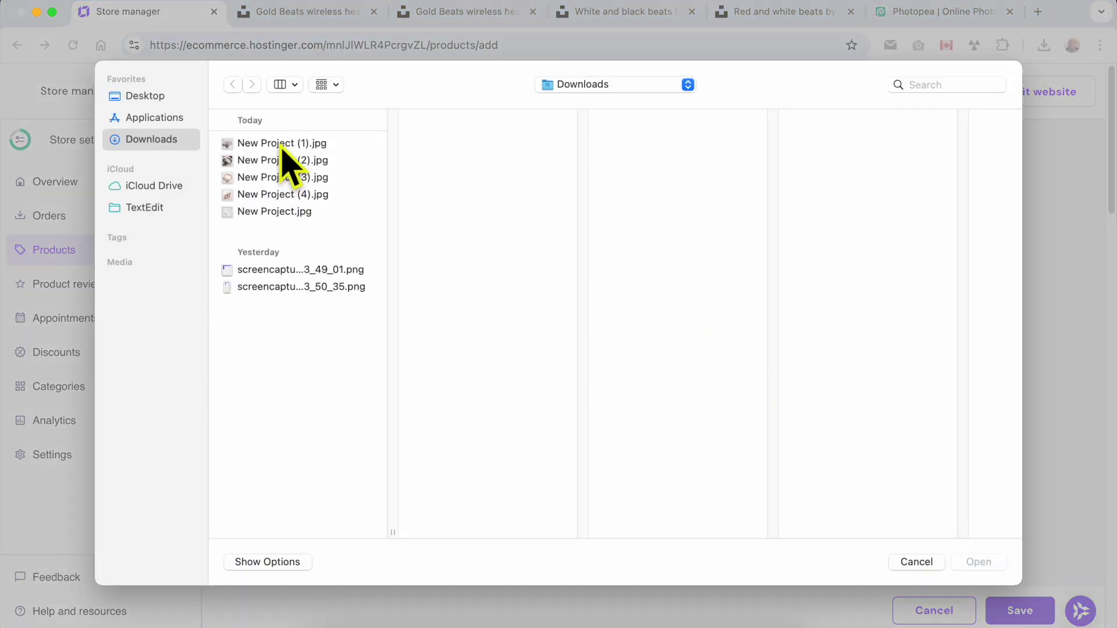
{"action": "left_click", "coordinate": [283, 145]}
{"action": "left_click", "coordinate": [348, 213], "text": "shift"}
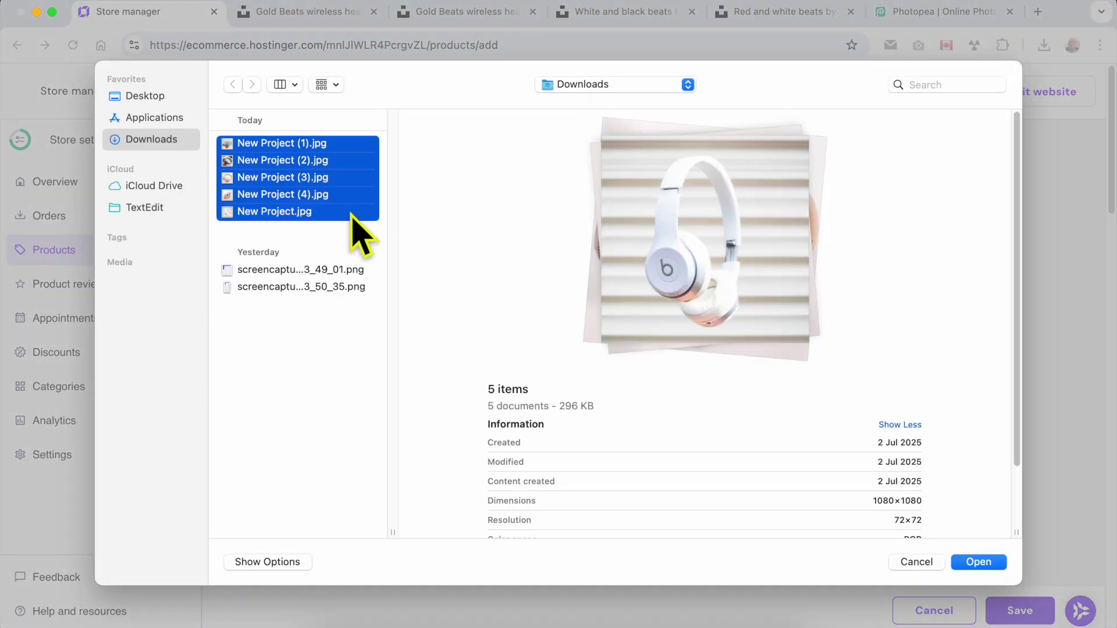
{"action": "left_click", "coordinate": [979, 562]}
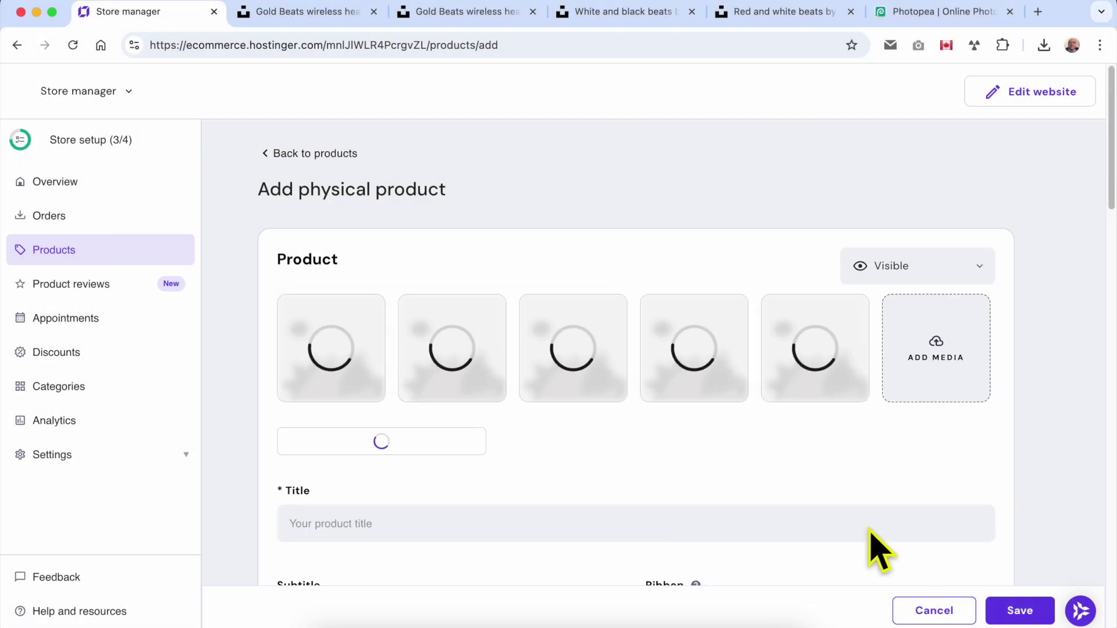
- Reorder the product images as folded gold, unfolded gold, gray, rose gold and white headphones
{"action": "scroll", "coordinate": [742, 475], "scroll_direction": "down", "scroll_amount": 1}
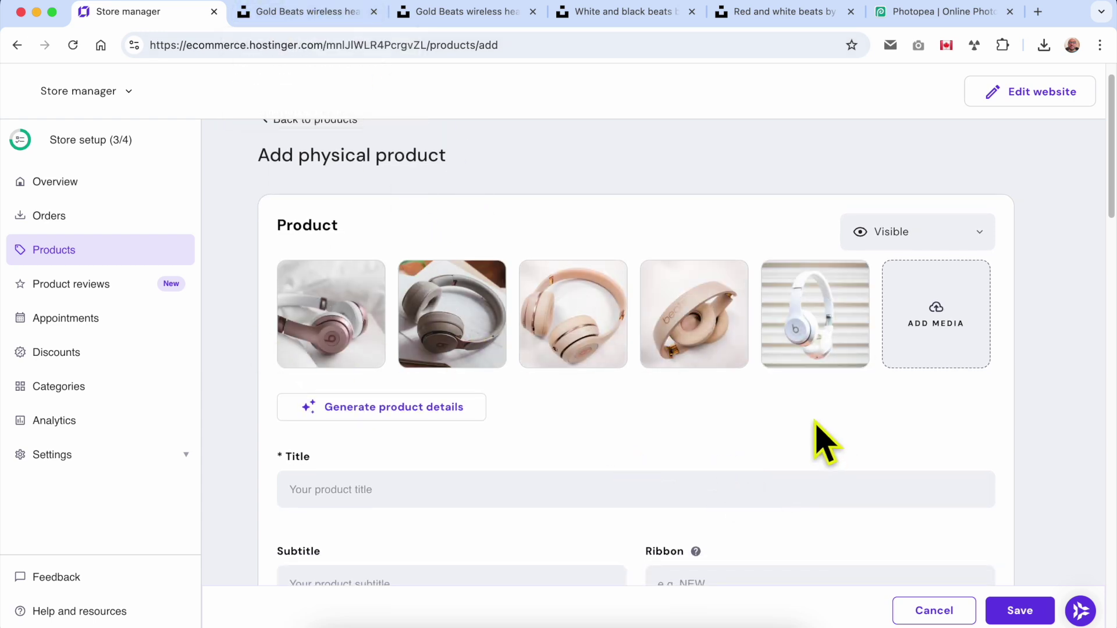
{"action": "left_click_drag", "start_coordinate": [718, 369], "coordinate": [350, 344]}
{"action": "left_click_drag", "start_coordinate": [698, 361], "coordinate": [466, 352]}
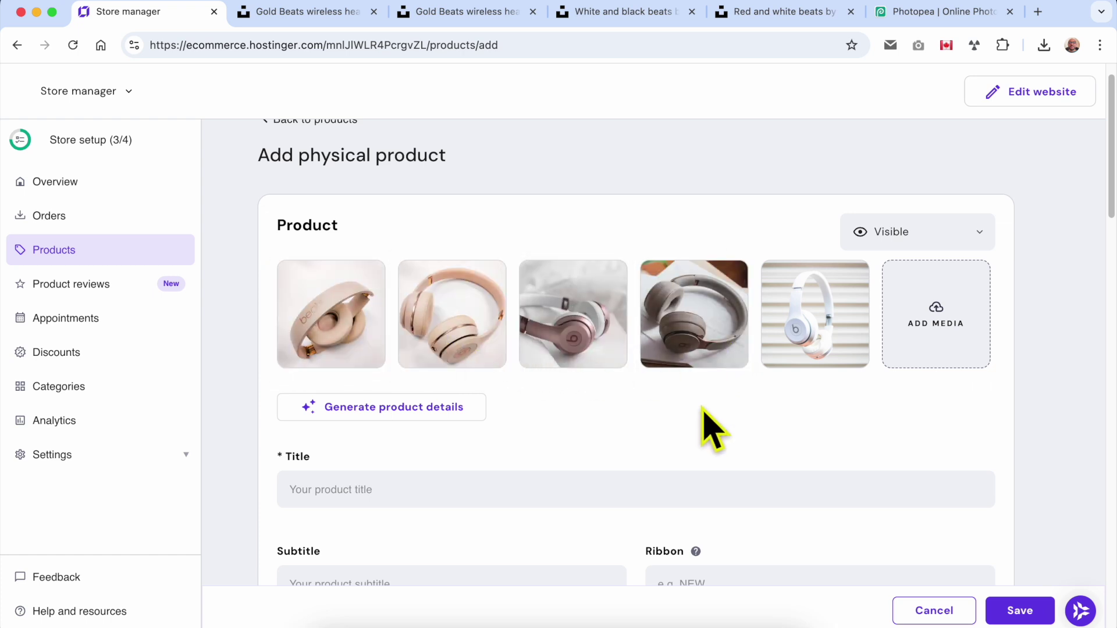
{"action": "left_click_drag", "start_coordinate": [695, 355], "coordinate": [593, 357]}
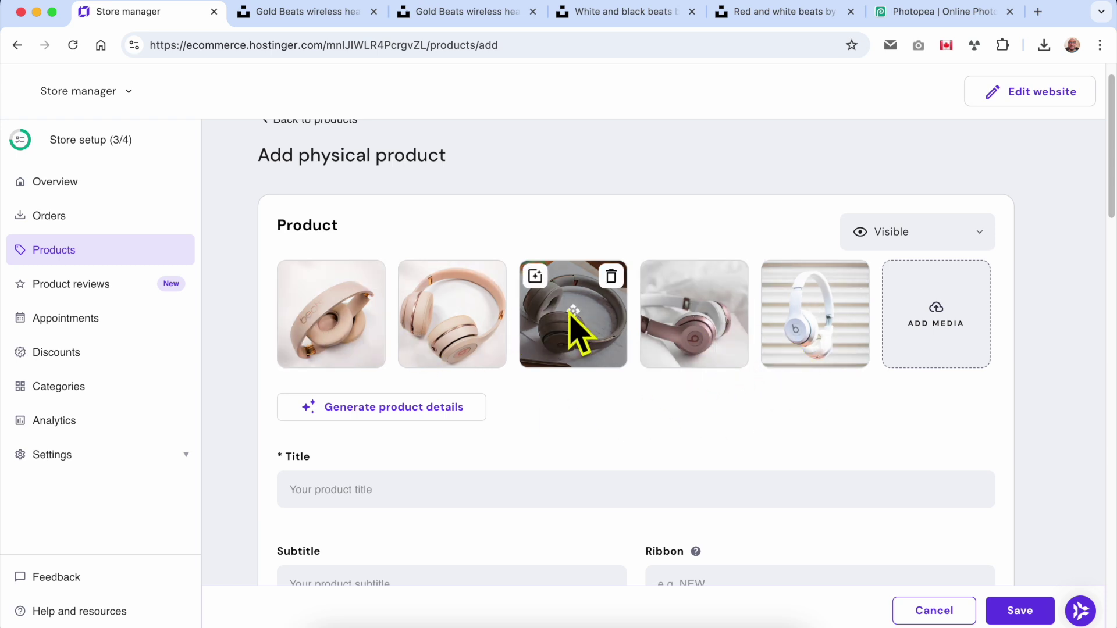
{"action": "mouse_move", "coordinate": [550, 314]}
{"action": "left_mouse_down"}
{"action": "mouse_move", "coordinate": [374, 319]}
{"action": "mouse_move", "coordinate": [570, 322]}
{"action": "left_mouse_up"}
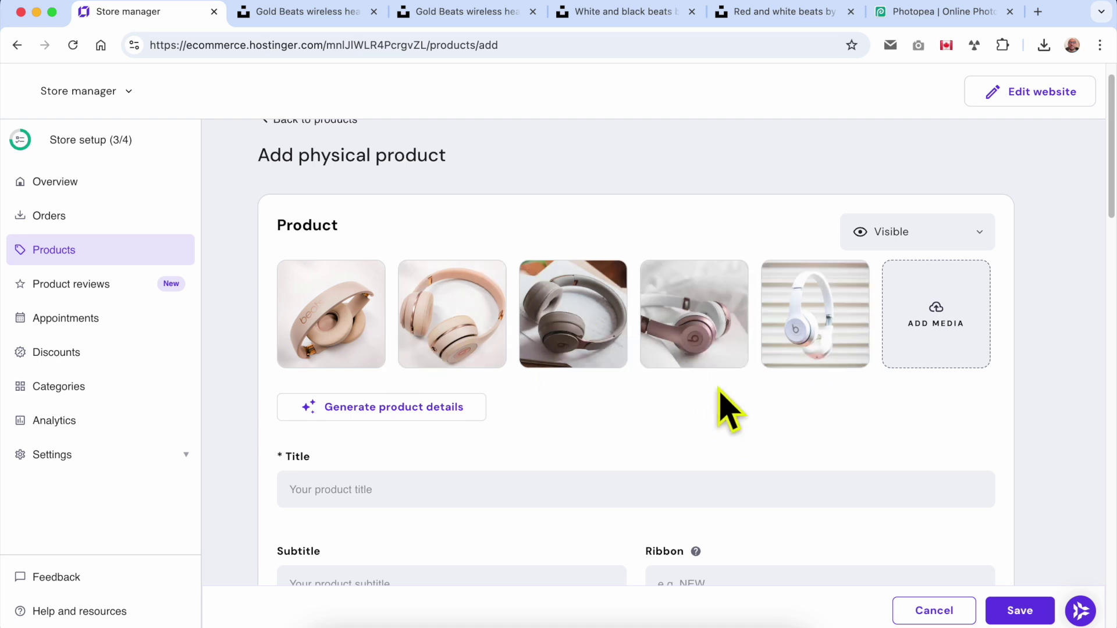
- Check the empty product detail fields and open ChatGPT in place of the Unsplash page of the folded gold headphones
{"action": "left_click", "coordinate": [315, 17]}
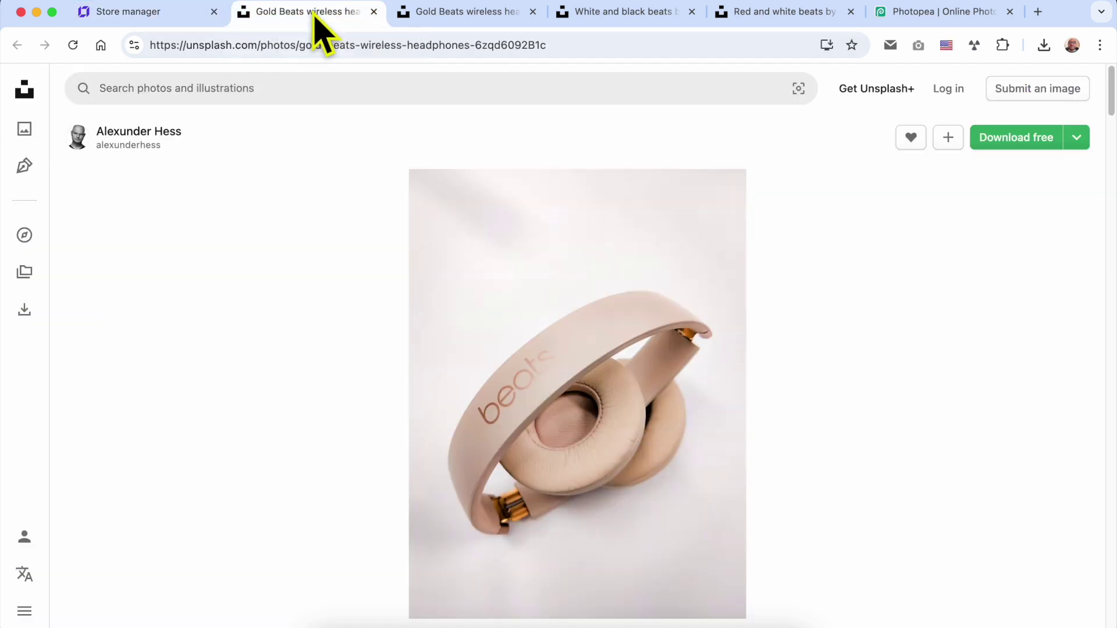
{"action": "left_click", "coordinate": [220, 21]}
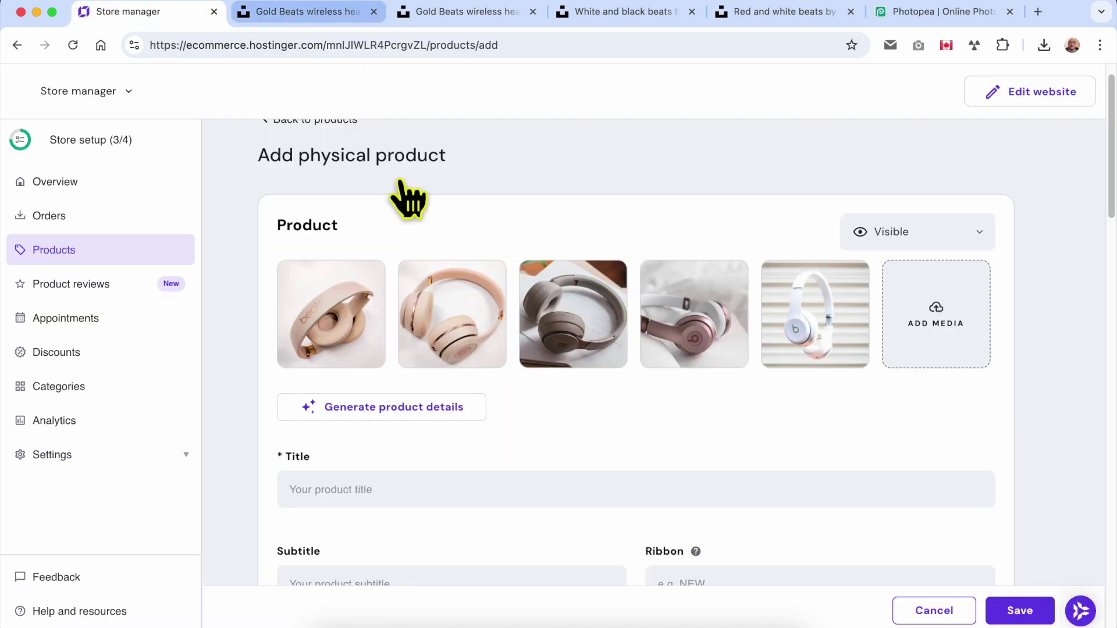
{"action": "scroll", "coordinate": [460, 314], "scroll_direction": "down", "scroll_amount": 4}
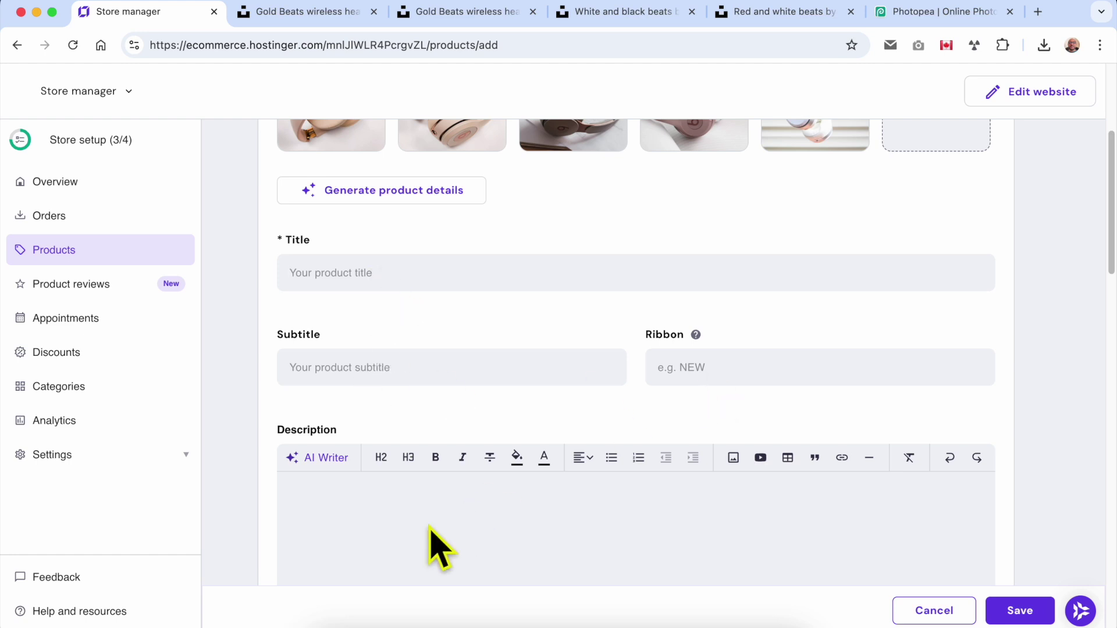
{"action": "left_click", "coordinate": [289, 14]}
{"action": "left_click", "coordinate": [295, 44]}
{"action": "type", "text": "ch"}
{"action": "key", "text": "Return"}
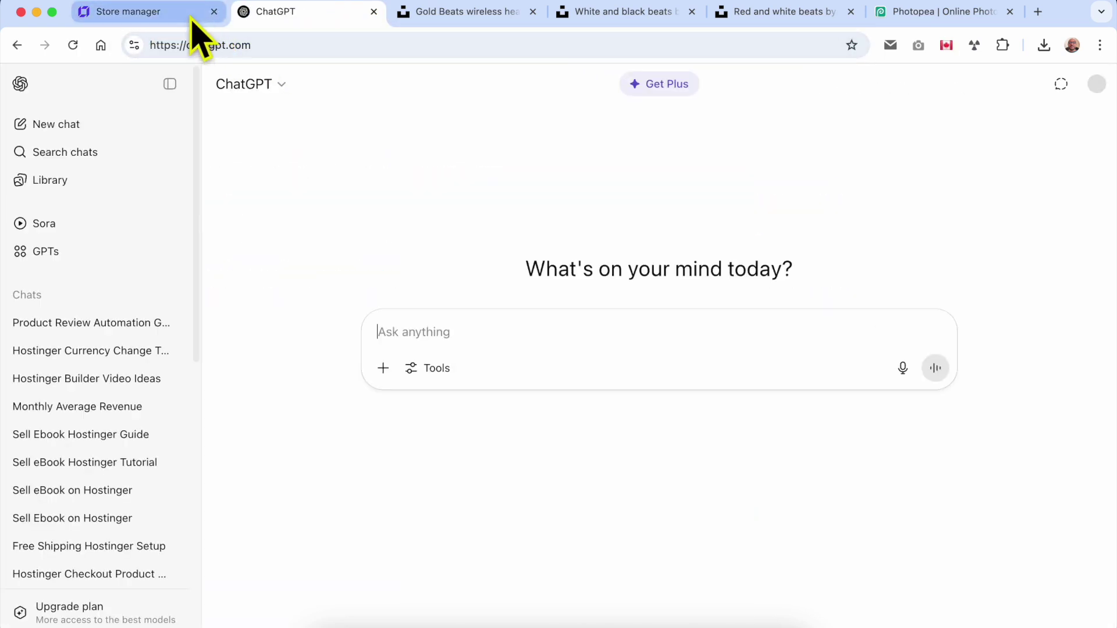
- Attach the exported headphone images in ChatGPT and send the prompt "give me product sample info for this product"
{"action": "left_click", "coordinate": [373, 381]}
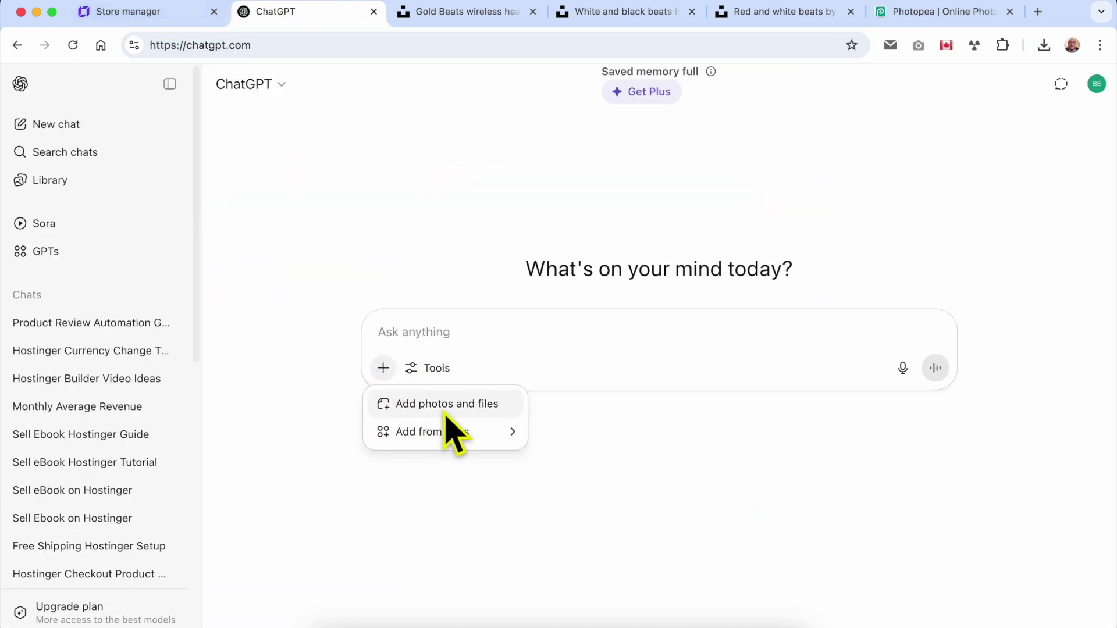
{"action": "left_click", "coordinate": [500, 404]}
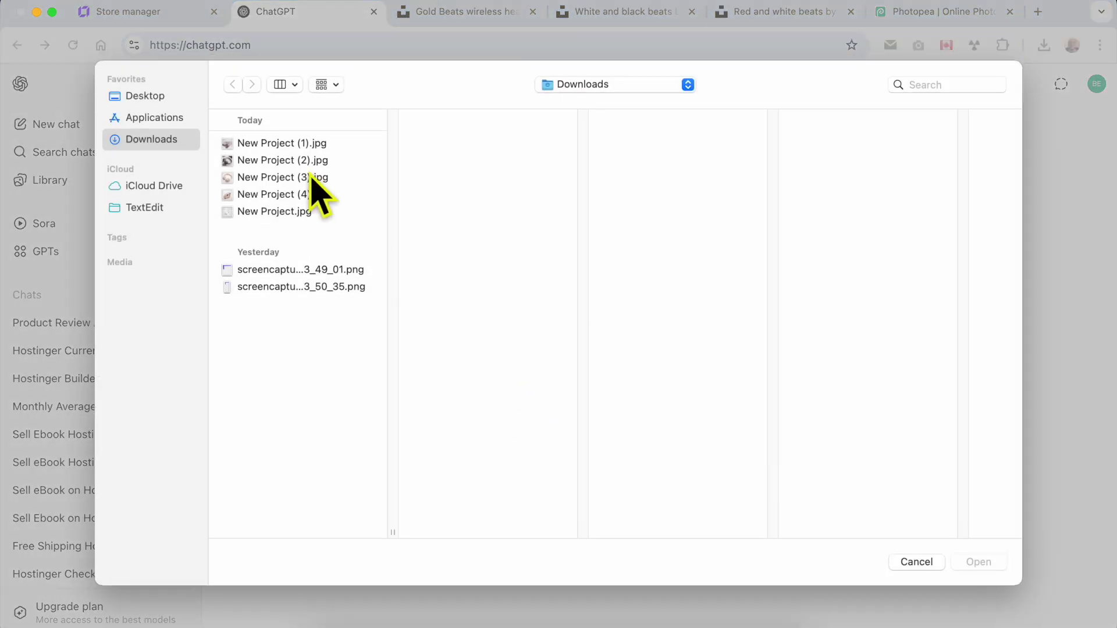
{"action": "left_click", "coordinate": [303, 146]}
{"action": "left_click", "coordinate": [294, 212], "text": "shift"}
{"action": "key", "text": "Return"}
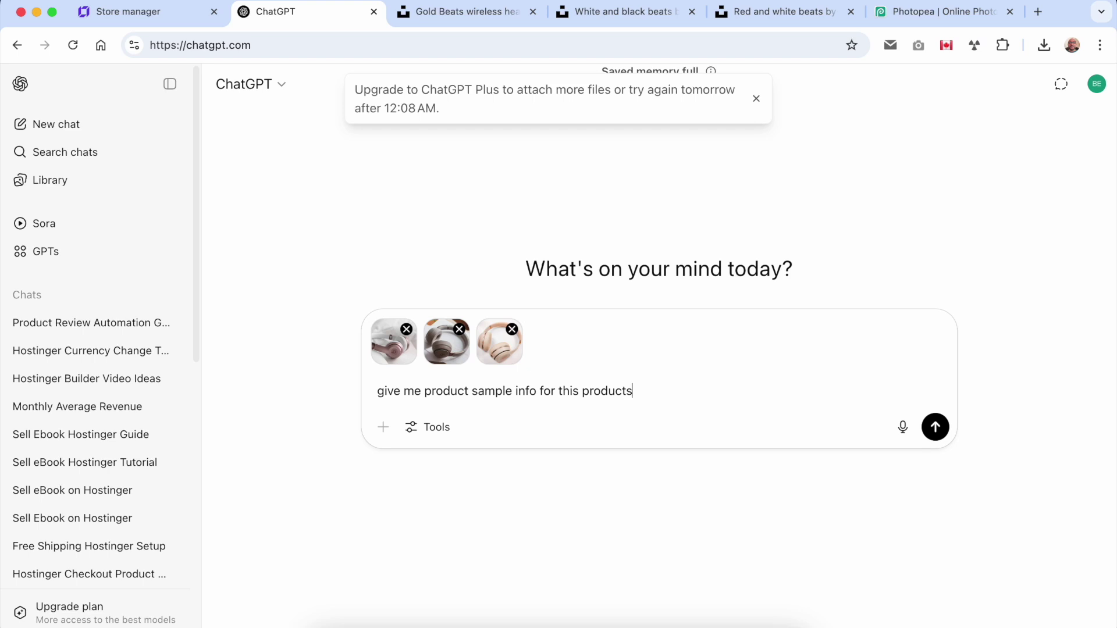
{"action": "key", "text": "BackSpace"}
{"action": "key", "text": "Return"}
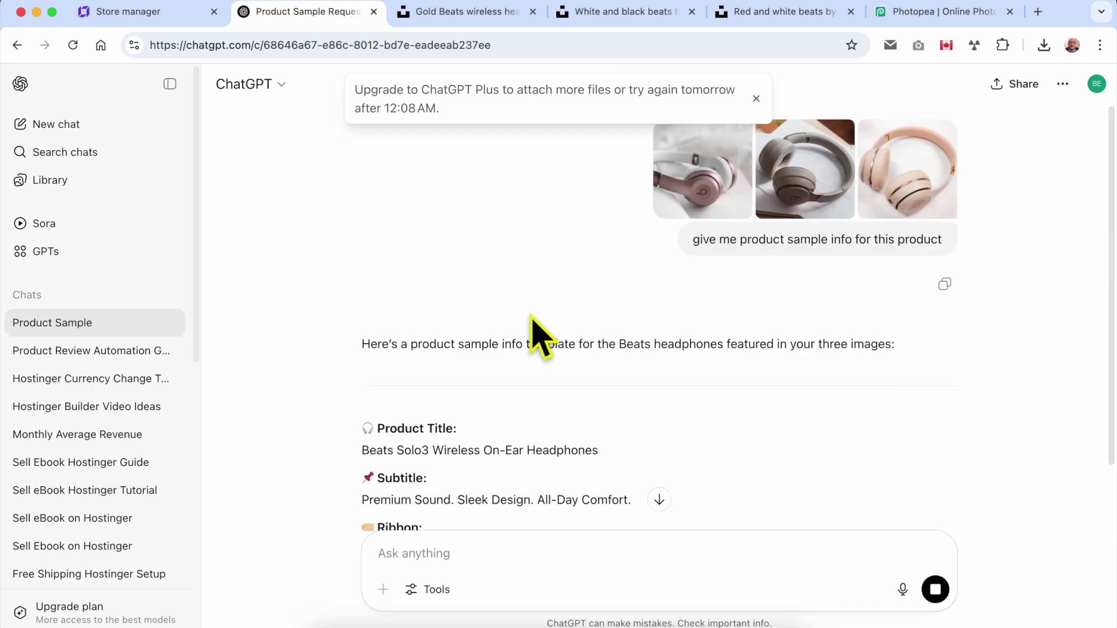
- Copy the product title "Beats Solo3 Wireless On-Ear Headphones" from the ChatGPT answer into the product's title in the Store manager
{"action": "triple_click", "coordinate": [471, 352]}
{"action": "key", "text": "ctrl+c"}
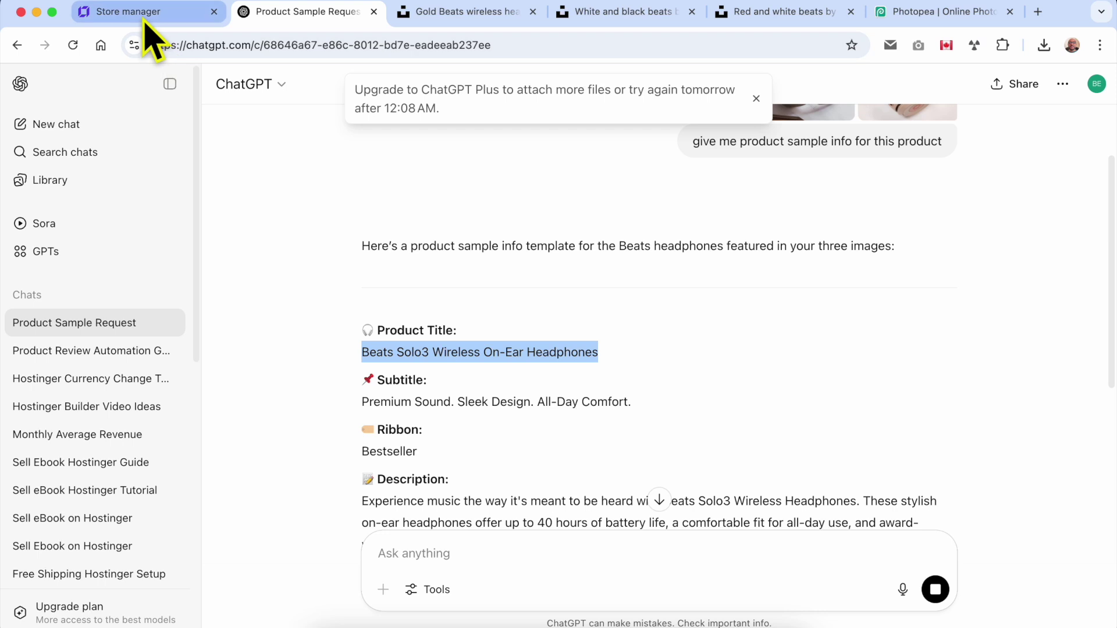
{"action": "left_click", "coordinate": [146, 14]}
{"action": "left_click", "coordinate": [391, 274]}
{"action": "key", "text": "ctrl+v"}
- Copy the subtitle "Premium Sound. Sleek Design. All-Day Comfort." from ChatGPT into the product's subtitle in the Store manager
{"action": "left_click", "coordinate": [314, 13]}
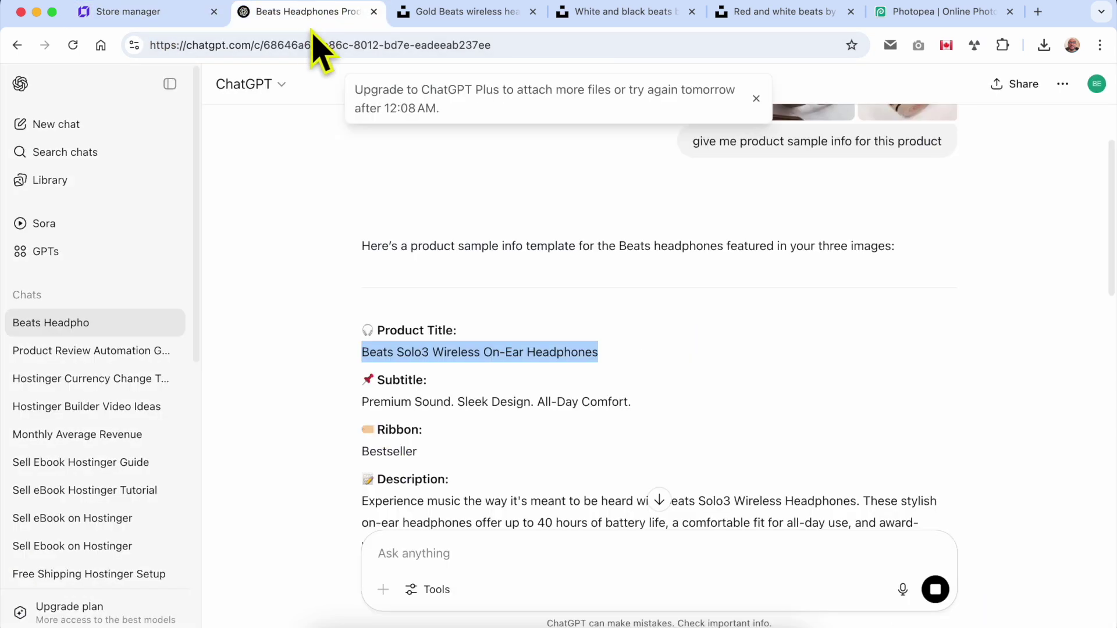
{"action": "triple_click", "coordinate": [456, 403]}
{"action": "key", "text": "ctrl+c"}
{"action": "left_click", "coordinate": [174, 13]}
{"action": "left_click", "coordinate": [391, 372]}
{"action": "key", "text": "ctrl+v"}
- Copy the ribbon text "Bestseller" from ChatGPT into the product's ribbon in the Store manager
{"action": "left_click", "coordinate": [288, 23]}
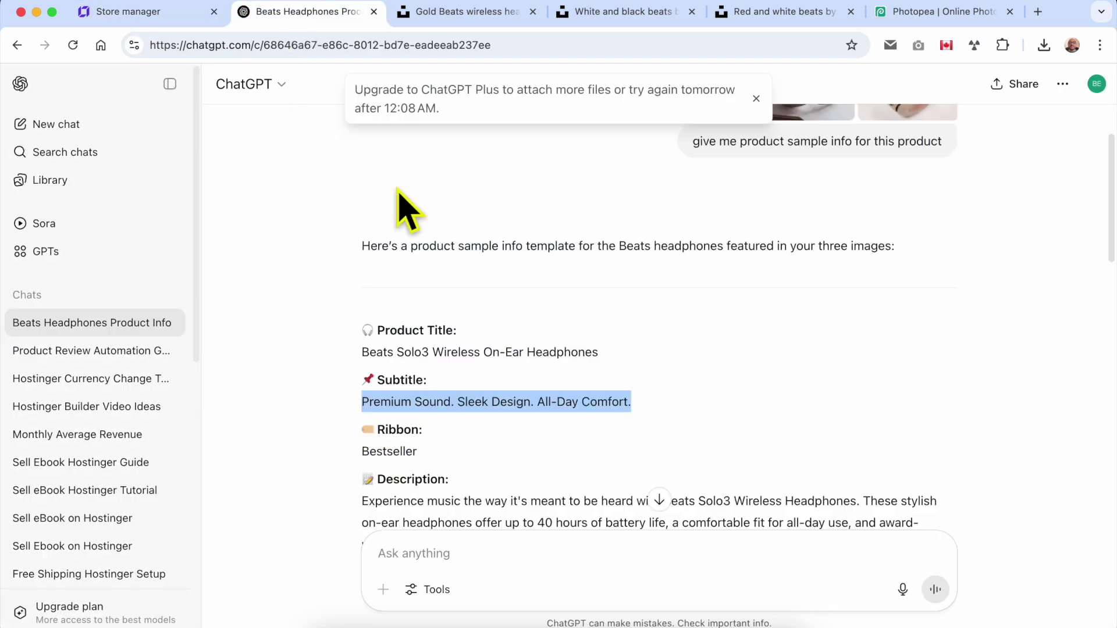
{"action": "double_click", "coordinate": [389, 451]}
{"action": "key", "text": "ctrl+c"}
{"action": "left_click", "coordinate": [146, 12]}
{"action": "left_click", "coordinate": [675, 367]}
{"action": "key", "text": "ctrl+v"}
- Copy the ChatGPT text from the description paragraph through the What's in the Box list into the product's description in the Store manager
{"action": "left_click", "coordinate": [314, 13]}
{"action": "scroll", "coordinate": [480, 413], "scroll_direction": "down", "scroll_amount": 3}
{"action": "triple_click", "coordinate": [512, 387]}
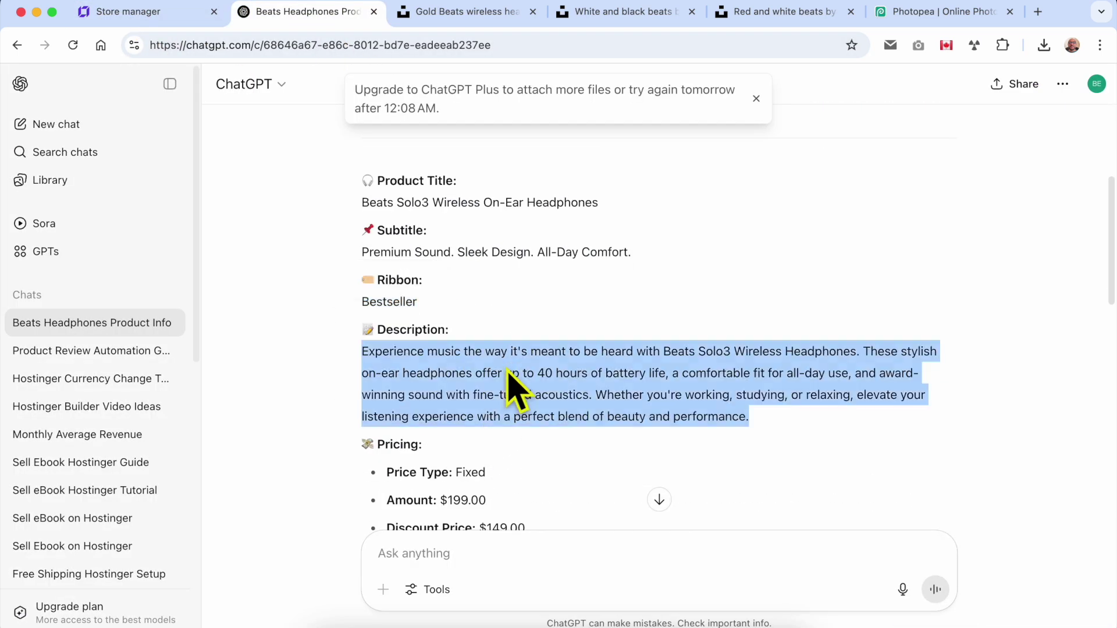
{"action": "scroll", "coordinate": [578, 429], "scroll_direction": "down", "scroll_amount": 7}
{"action": "scroll", "coordinate": [584, 434], "scroll_direction": "down", "scroll_amount": 8}
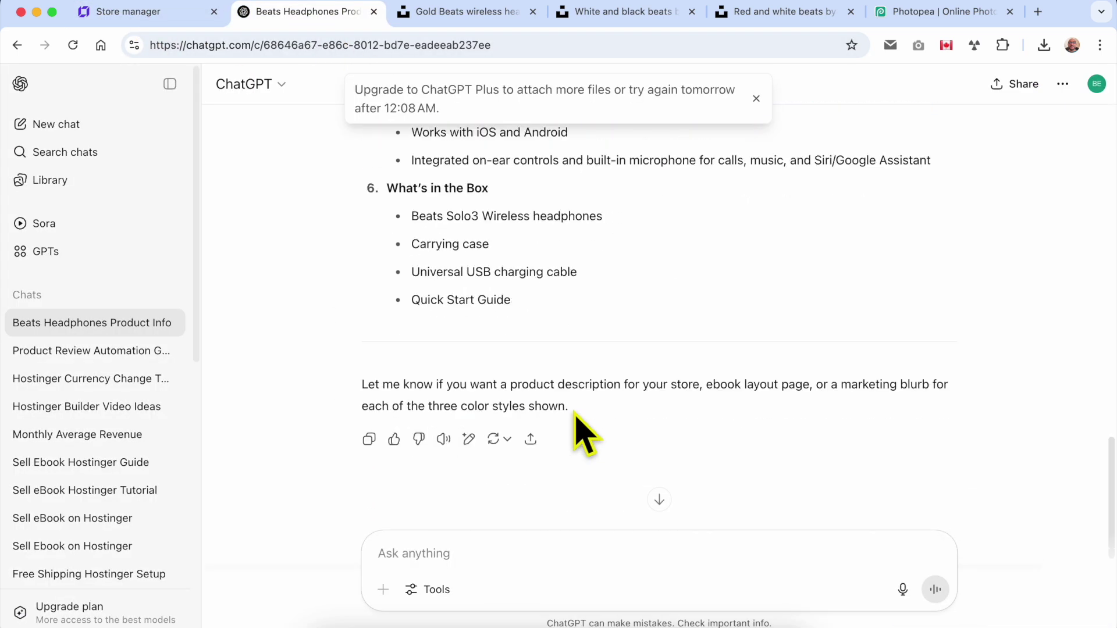
{"action": "left_click", "coordinate": [582, 343], "text": "shift"}
{"action": "key", "text": "ctrl+c"}
{"action": "left_click", "coordinate": [143, 12]}
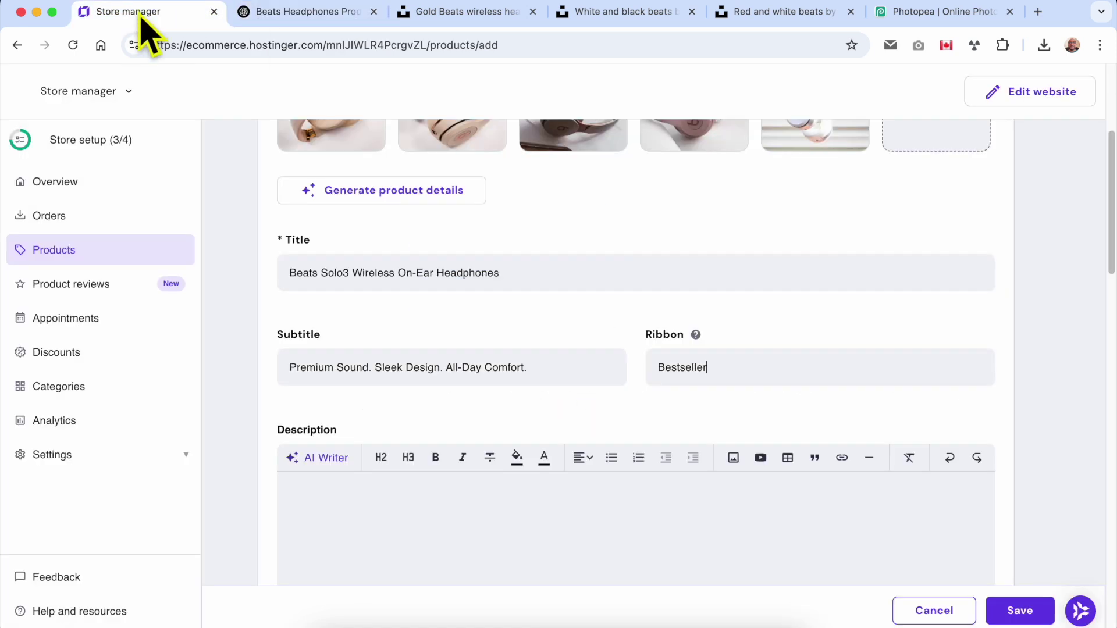
{"action": "left_click", "coordinate": [331, 454]}
{"action": "left_click", "coordinate": [433, 524]}
{"action": "key", "text": "super+v"}
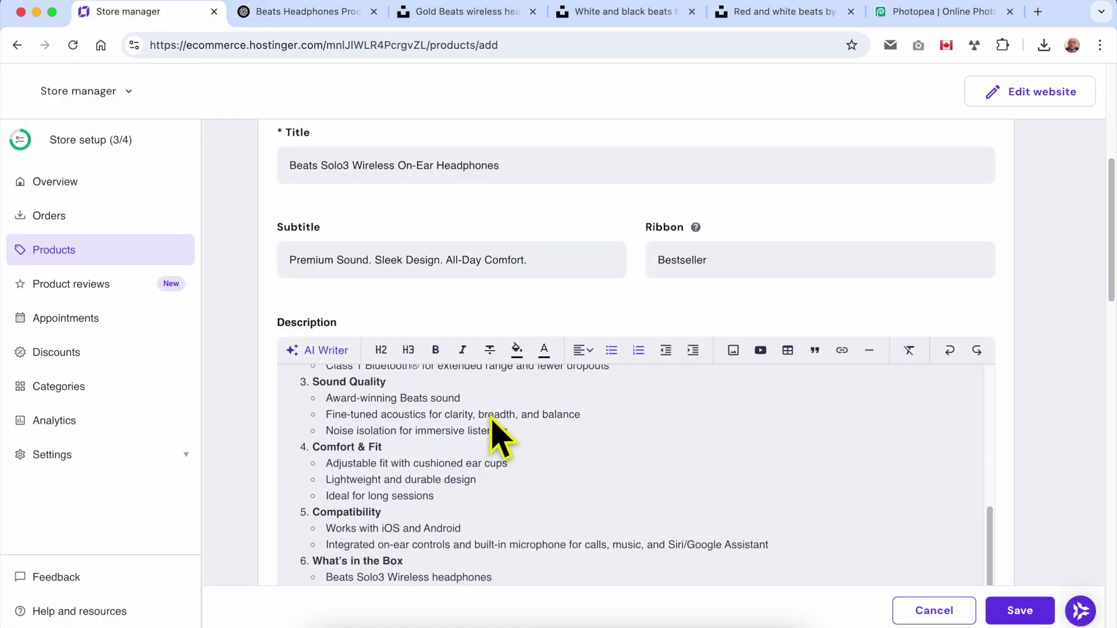
- Review the start of the pasted description and look at the AI Writer's options without generating text
{"action": "scroll", "coordinate": [442, 384], "scroll_direction": "up", "scroll_amount": 10}
{"action": "scroll", "coordinate": [242, 324], "scroll_direction": "down", "scroll_amount": 2}
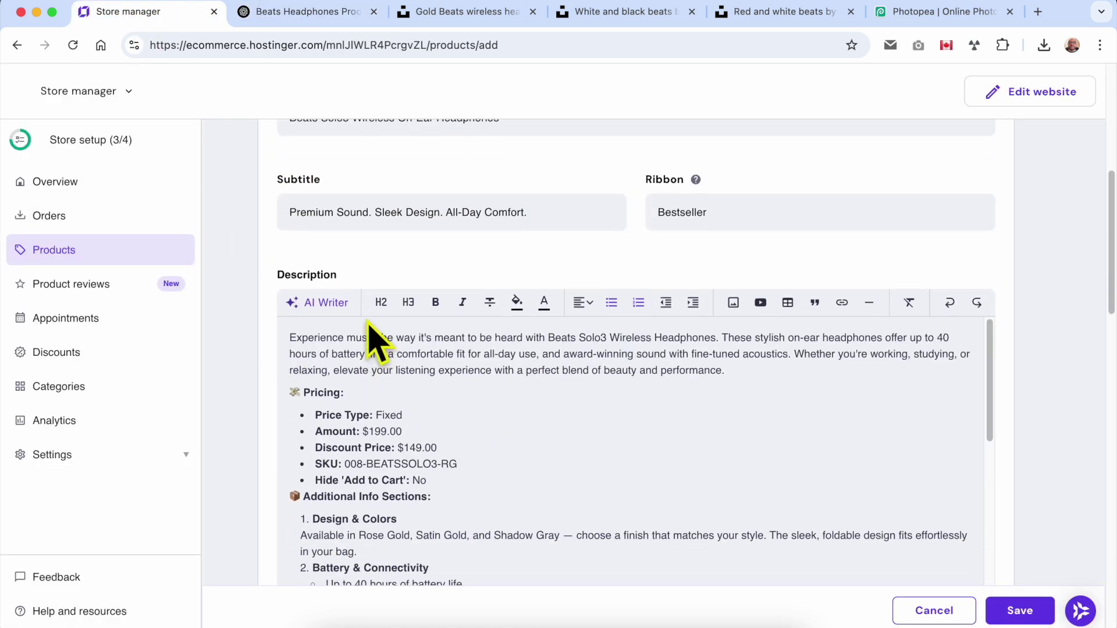
{"action": "left_click", "coordinate": [326, 303]}
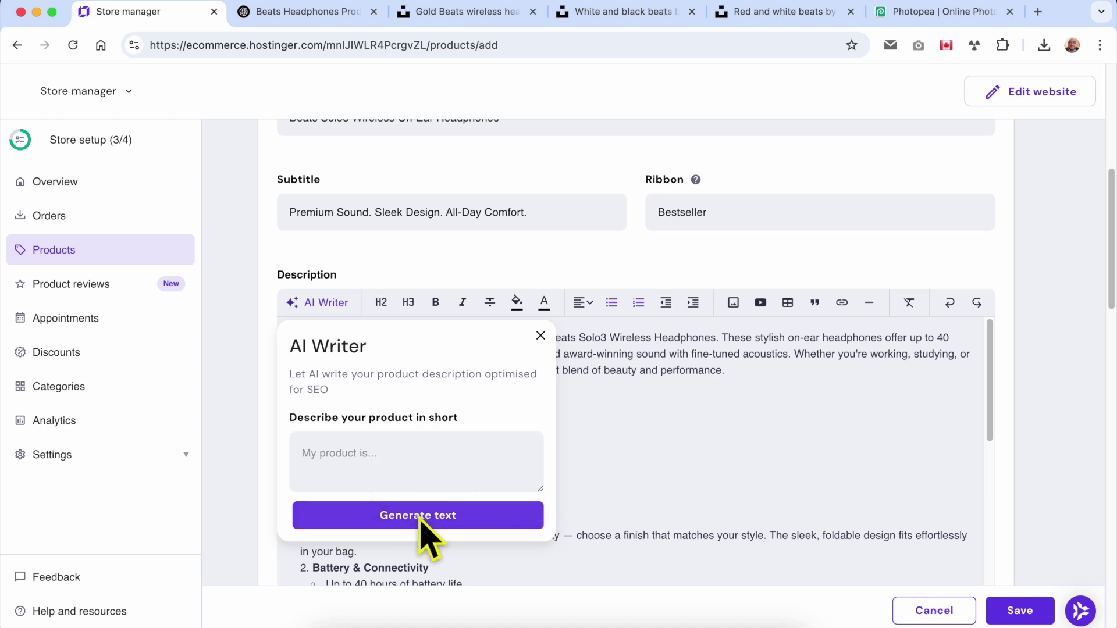
{"action": "left_click", "coordinate": [540, 336]}
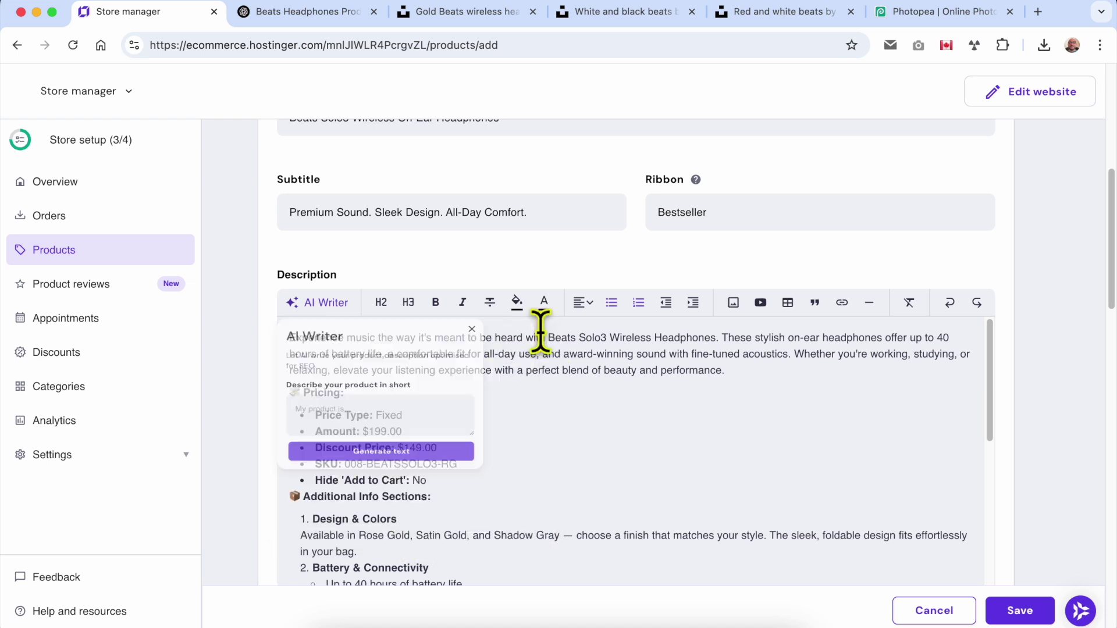
- Upload New Project (1).jpg from the Downloads folder and insert it into the product description
{"action": "left_click", "coordinate": [733, 302]}
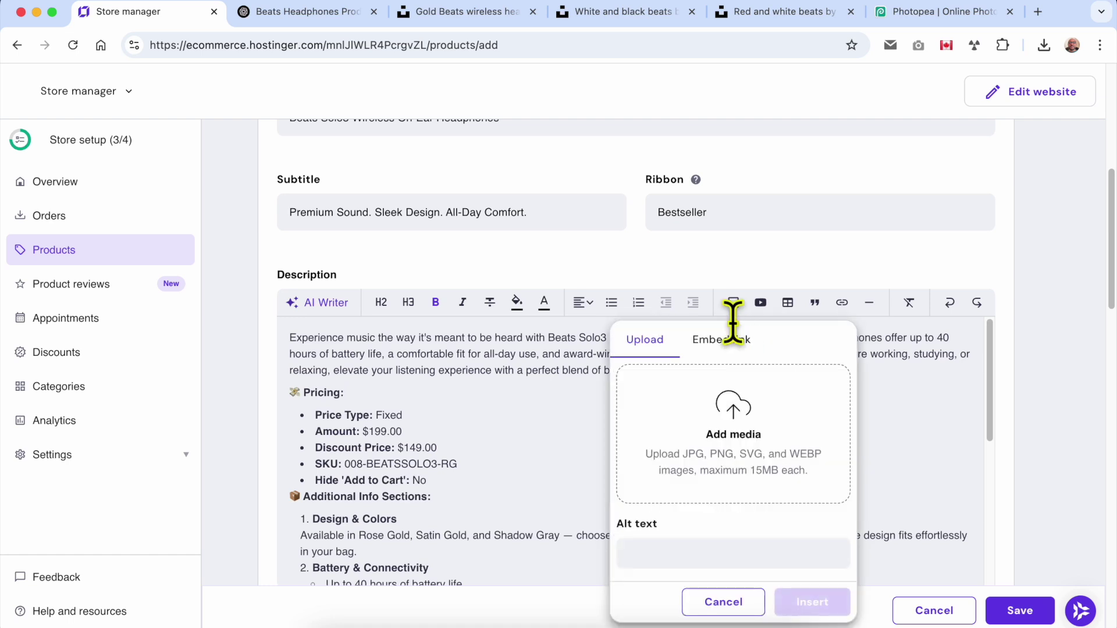
{"action": "left_click", "coordinate": [740, 456]}
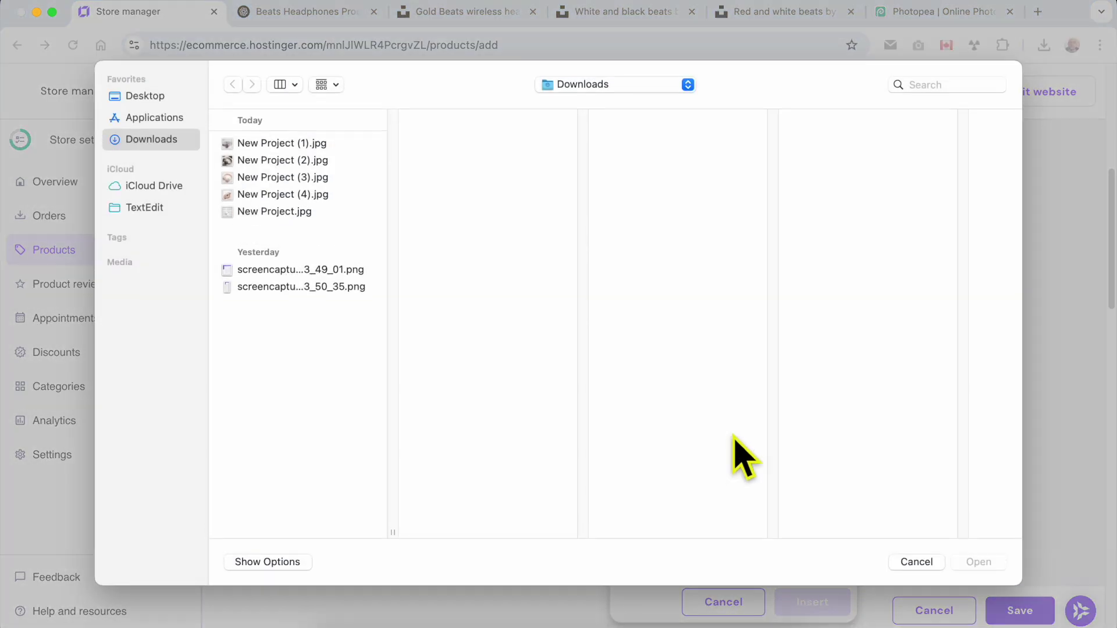
{"action": "left_click", "coordinate": [311, 143]}
{"action": "key", "text": "Return"}
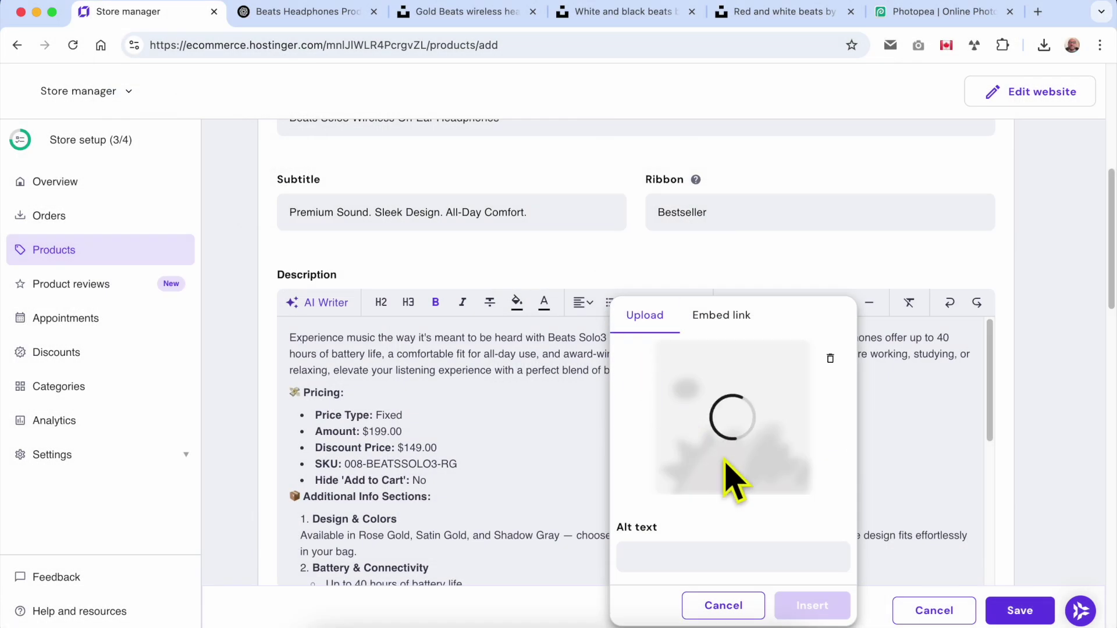
{"action": "left_click", "coordinate": [814, 608]}
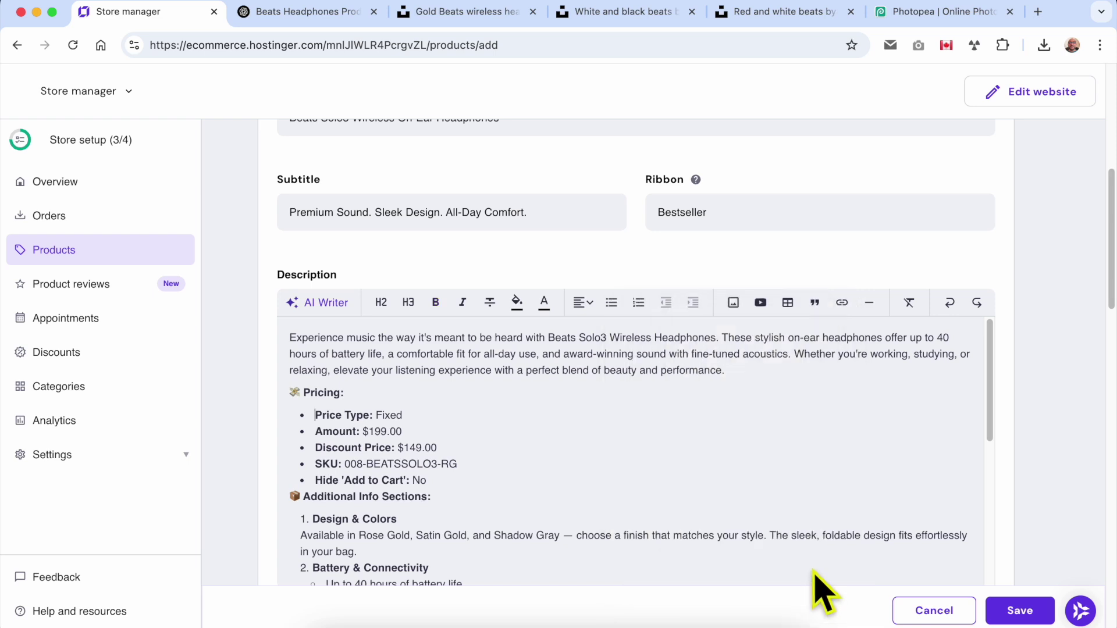
- Review the product description from the inserted image through the What's in the Box list
{"action": "scroll", "coordinate": [537, 461], "scroll_direction": "down", "scroll_amount": 3}
{"action": "scroll", "coordinate": [536, 461], "scroll_direction": "up", "scroll_amount": 3}
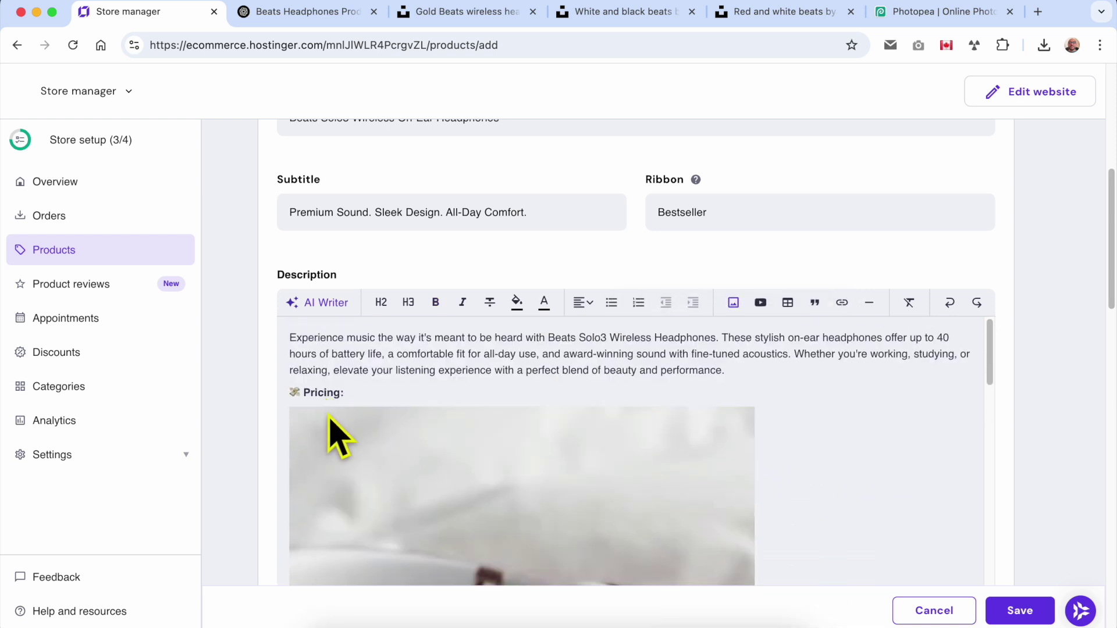
{"action": "scroll", "coordinate": [524, 465], "scroll_direction": "down", "scroll_amount": 5}
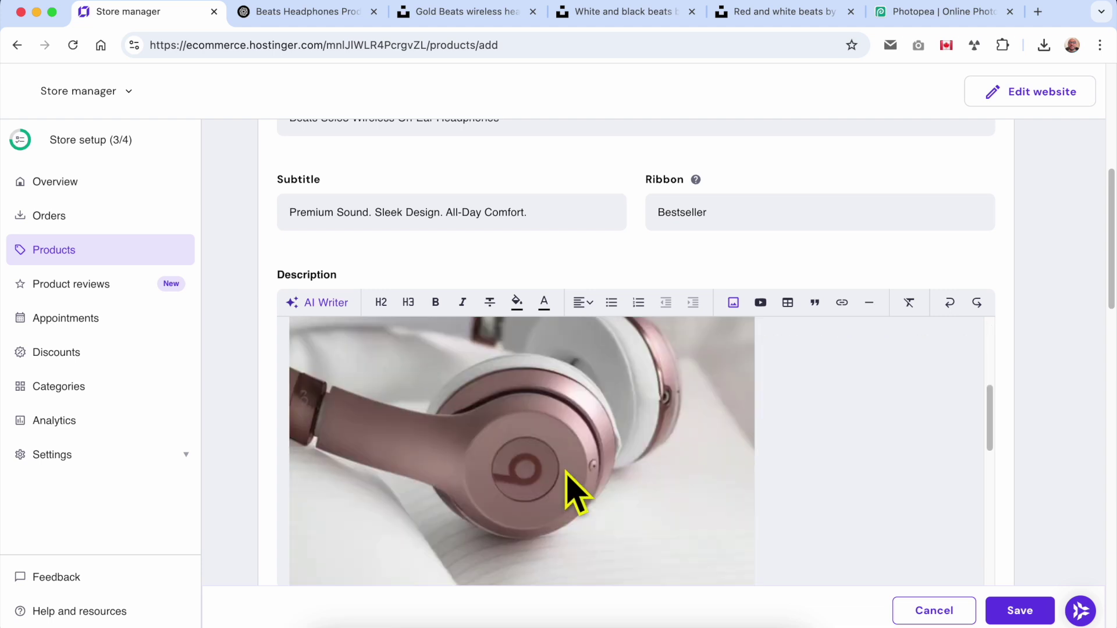
{"action": "scroll", "coordinate": [567, 474], "scroll_direction": "down", "scroll_amount": 4}
{"action": "scroll", "coordinate": [794, 391], "scroll_direction": "up", "scroll_amount": 3}
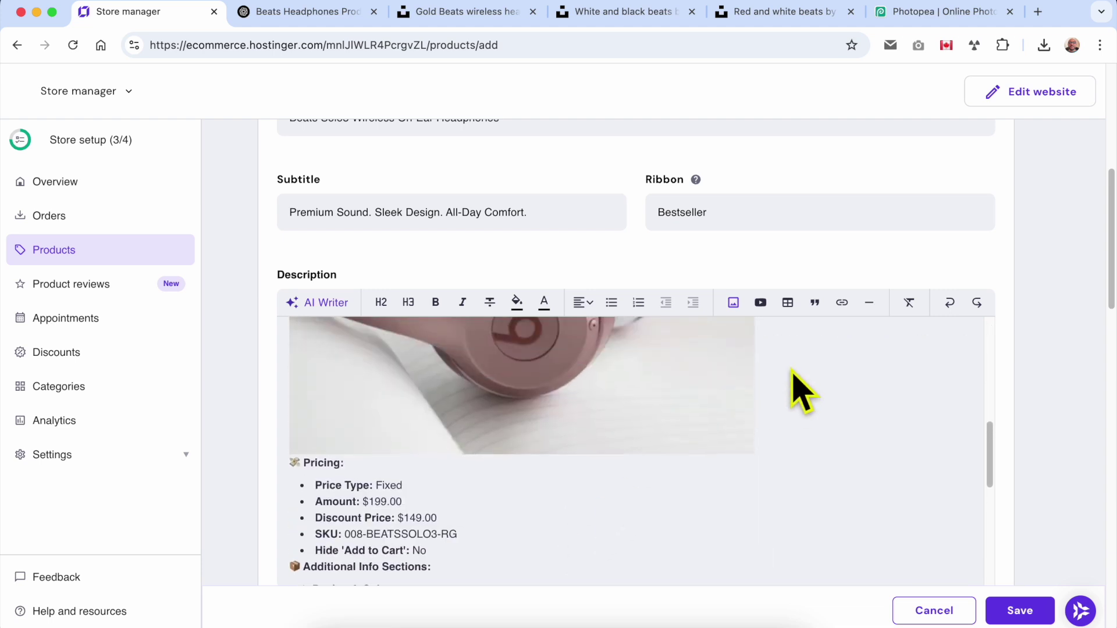
{"action": "scroll", "coordinate": [791, 401], "scroll_direction": "down", "scroll_amount": 6}
{"action": "scroll", "coordinate": [774, 404], "scroll_direction": "down", "scroll_amount": 4}
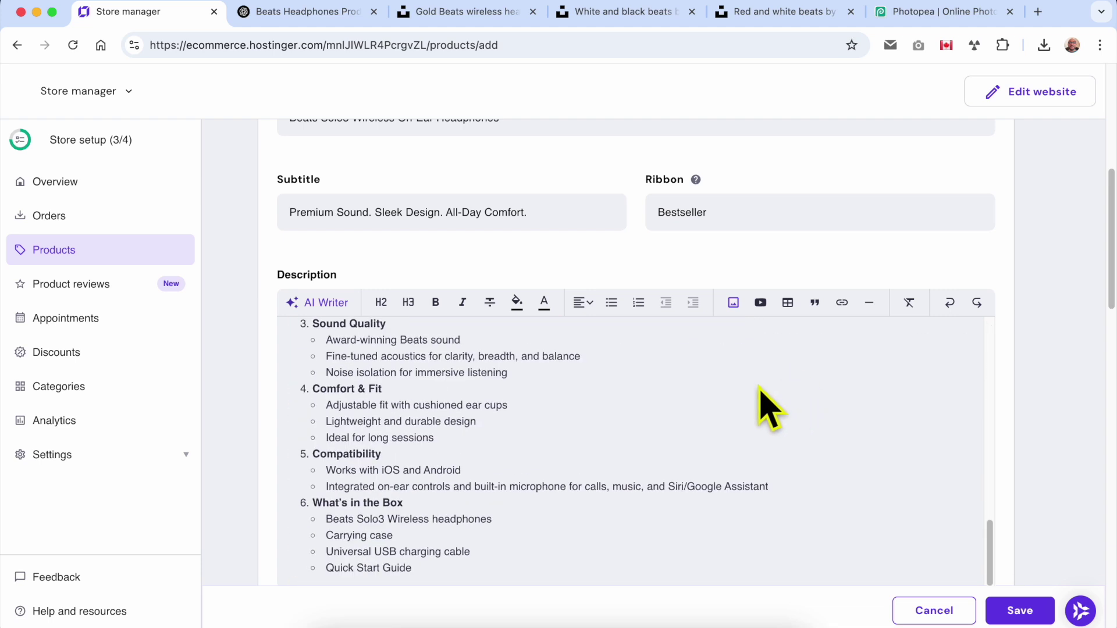
- Add line breaks in the product description
{"action": "scroll", "coordinate": [529, 456], "scroll_direction": "down", "scroll_amount": 4}
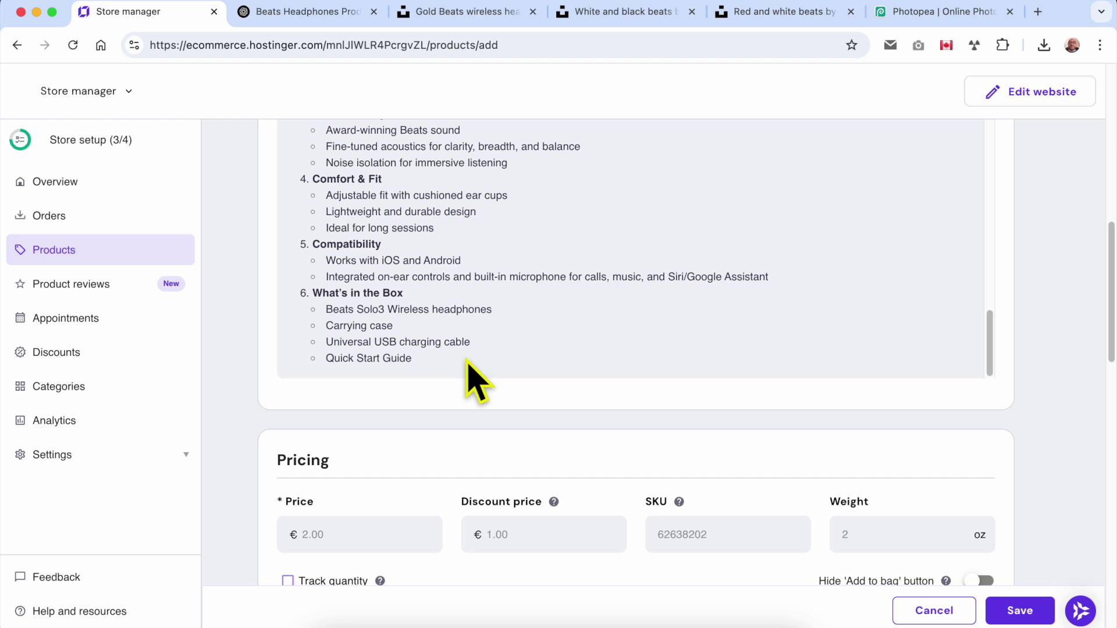
{"action": "key", "text": "Return"}
{"action": "key", "text": "Return"}
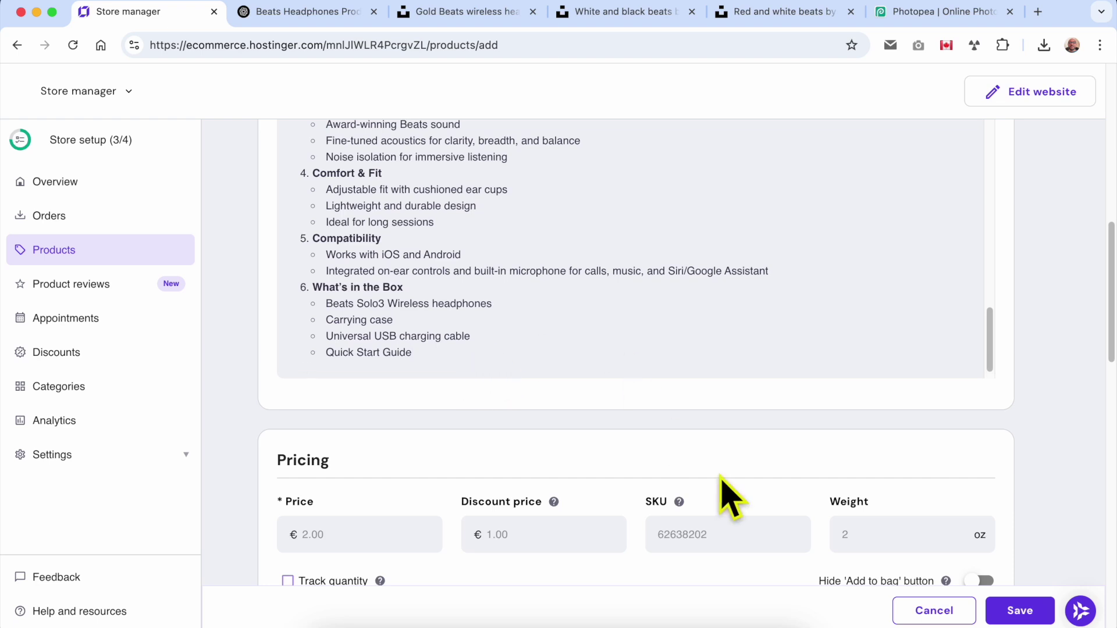
- Embed the YouTube video with ID 4jk0Cq_vU2A at the end of the product description
{"action": "scroll", "coordinate": [723, 494], "scroll_direction": "up", "scroll_amount": 3}
{"action": "left_click", "coordinate": [761, 216]}
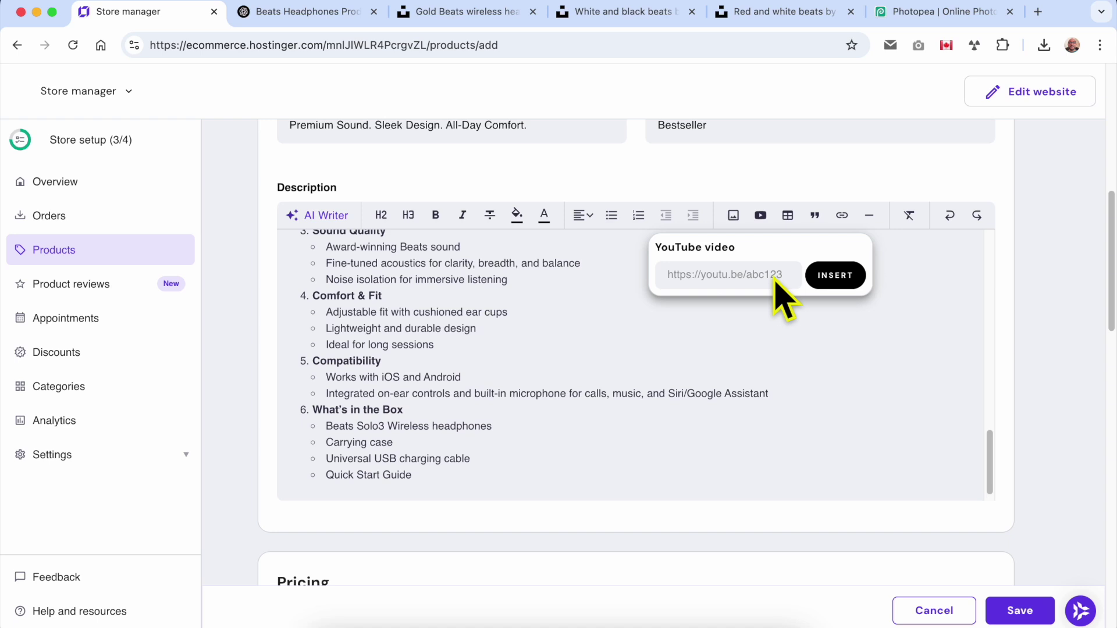
{"action": "left_click", "coordinate": [715, 278]}
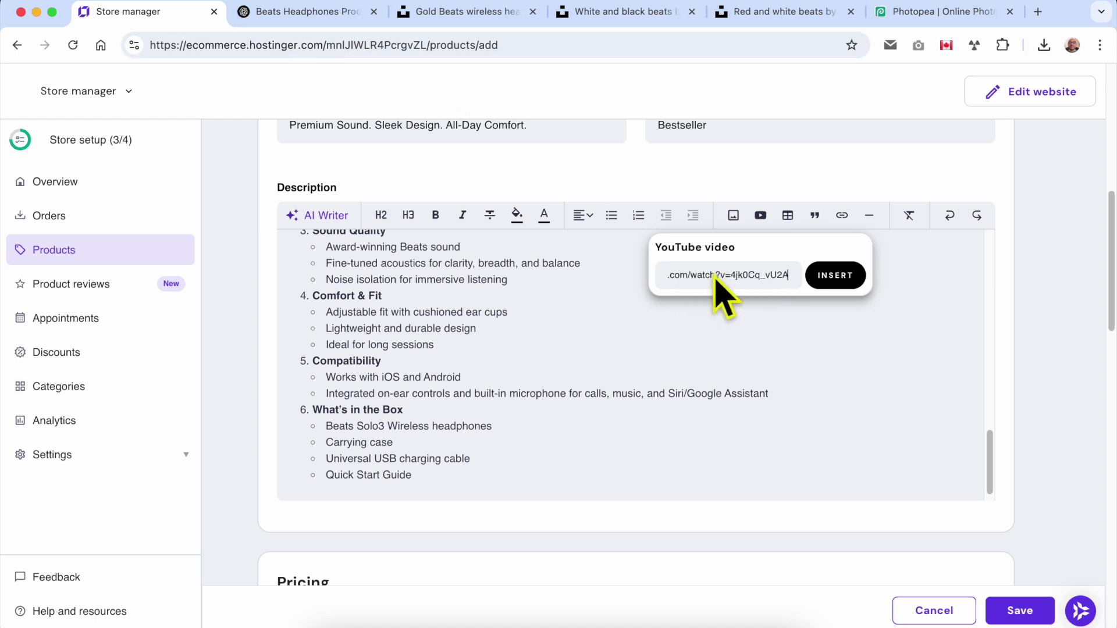
{"action": "left_click", "coordinate": [836, 278]}
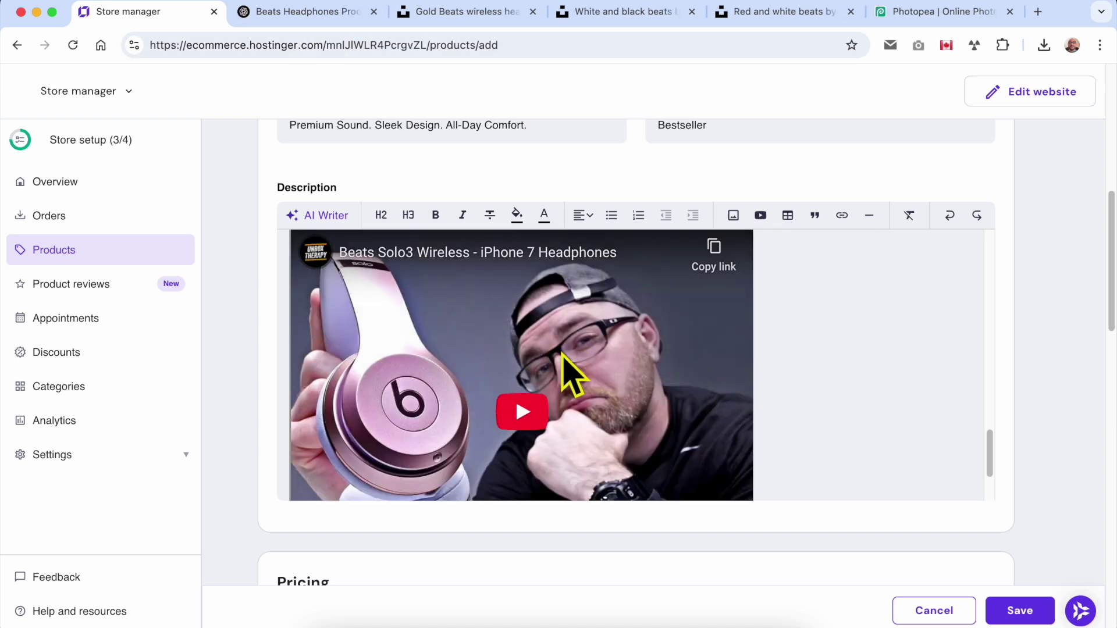
{"action": "scroll", "coordinate": [566, 352], "scroll_direction": "up", "scroll_amount": 1}
{"action": "scroll", "coordinate": [747, 373], "scroll_direction": "down", "scroll_amount": 3}
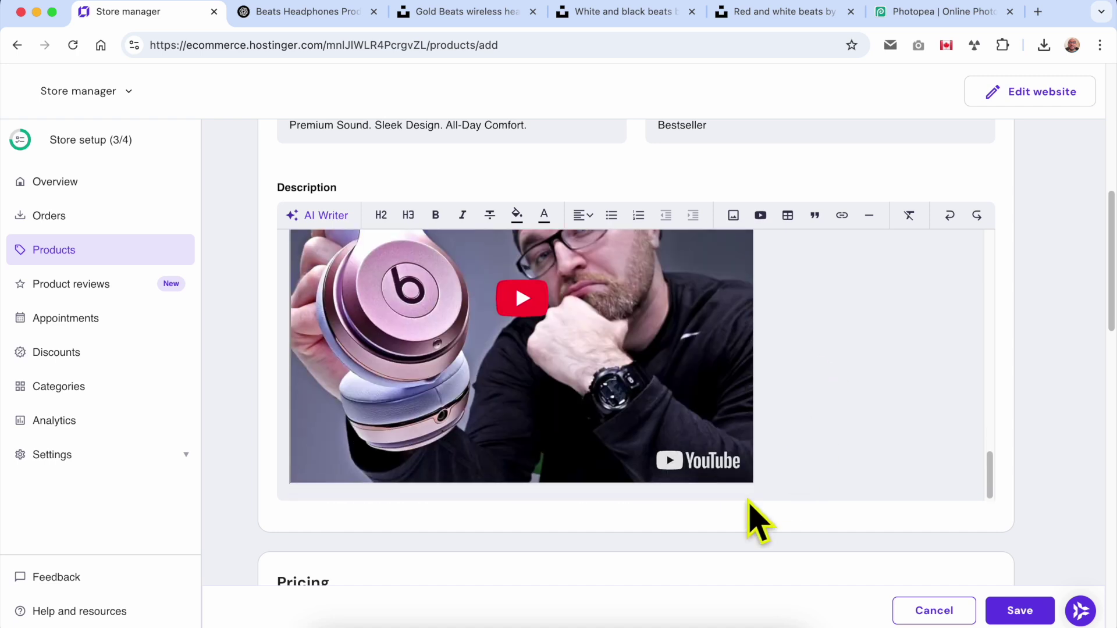
- Set the product's price to €199 and its discount price to €179
{"action": "scroll", "coordinate": [774, 486], "scroll_direction": "down", "scroll_amount": 6}
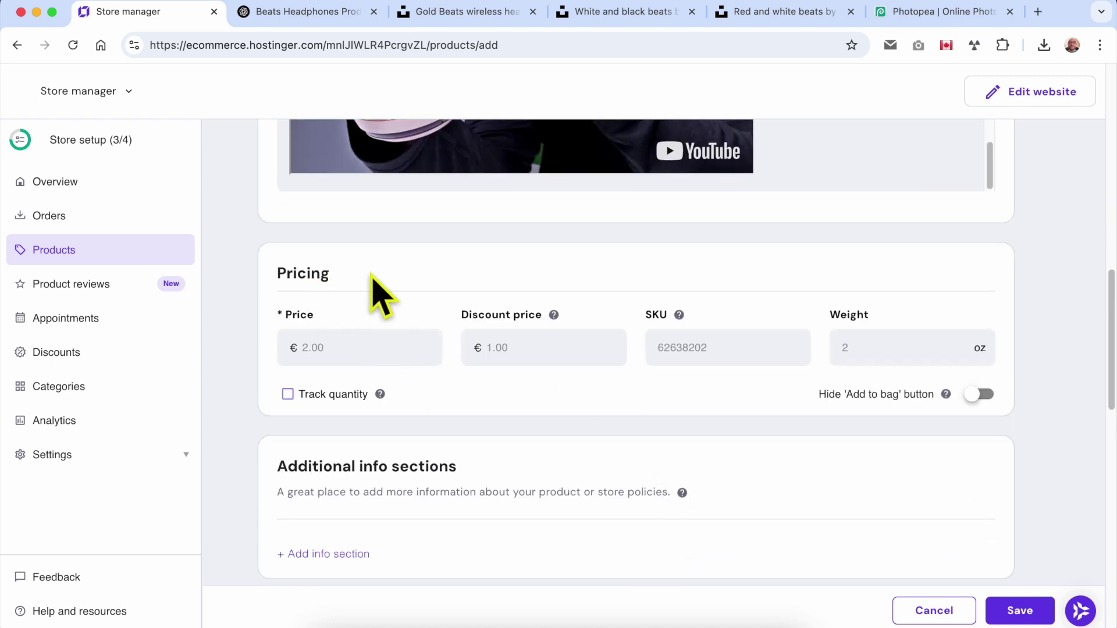
{"action": "scroll", "coordinate": [362, 348], "scroll_direction": "up", "scroll_amount": 2}
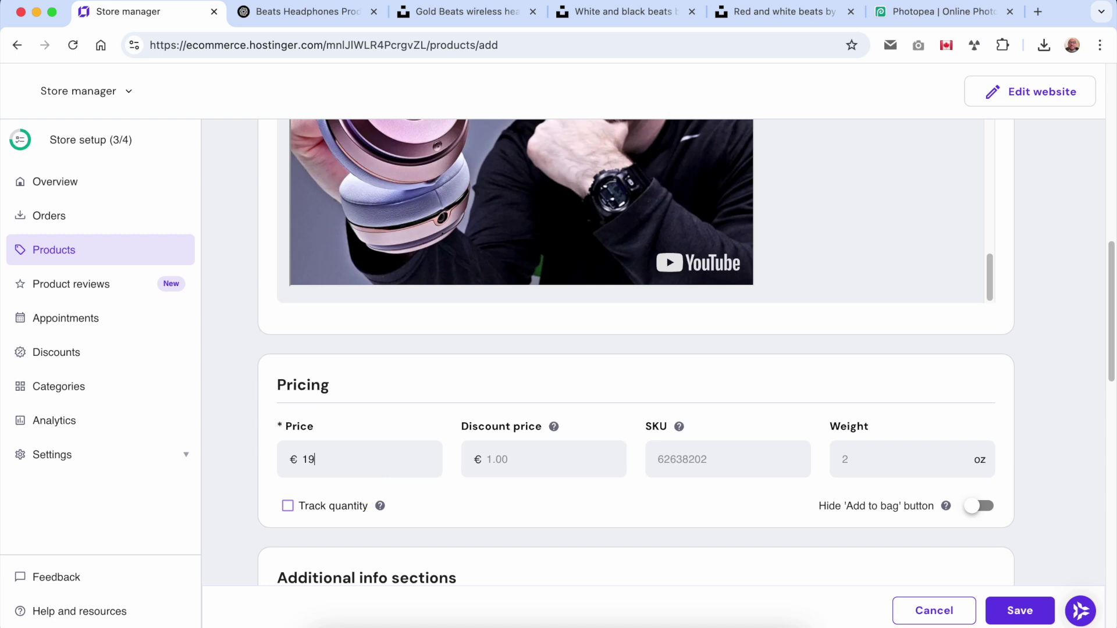
{"action": "left_click", "coordinate": [471, 457]}
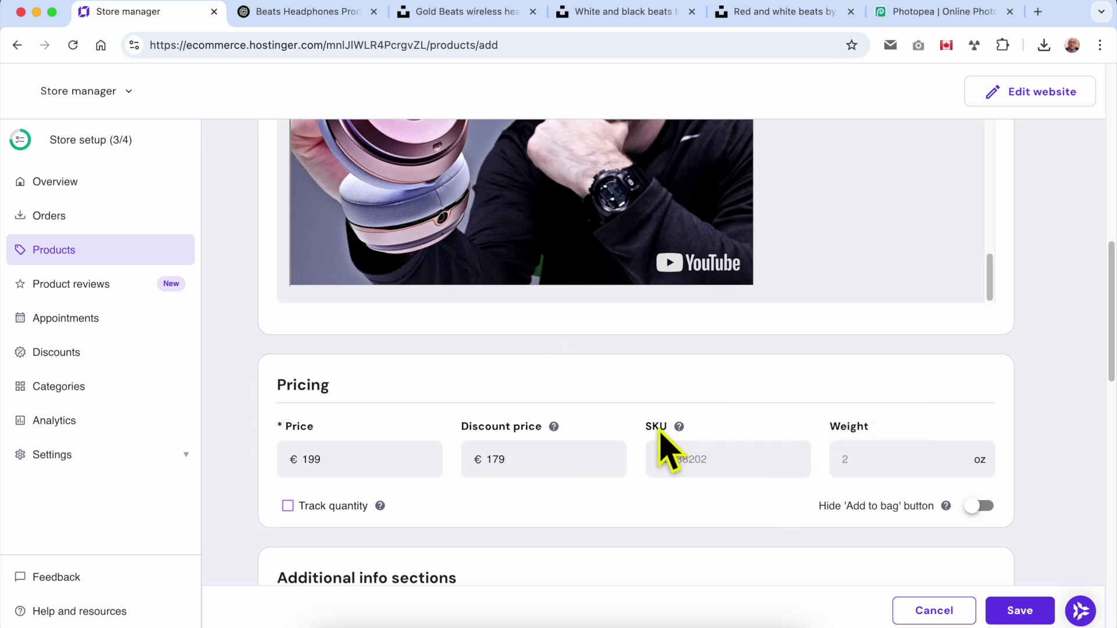
- Enter GOLD-Beats-Solo3 as the product's SKU, checking the model name in the product title
{"action": "left_click", "coordinate": [692, 463]}
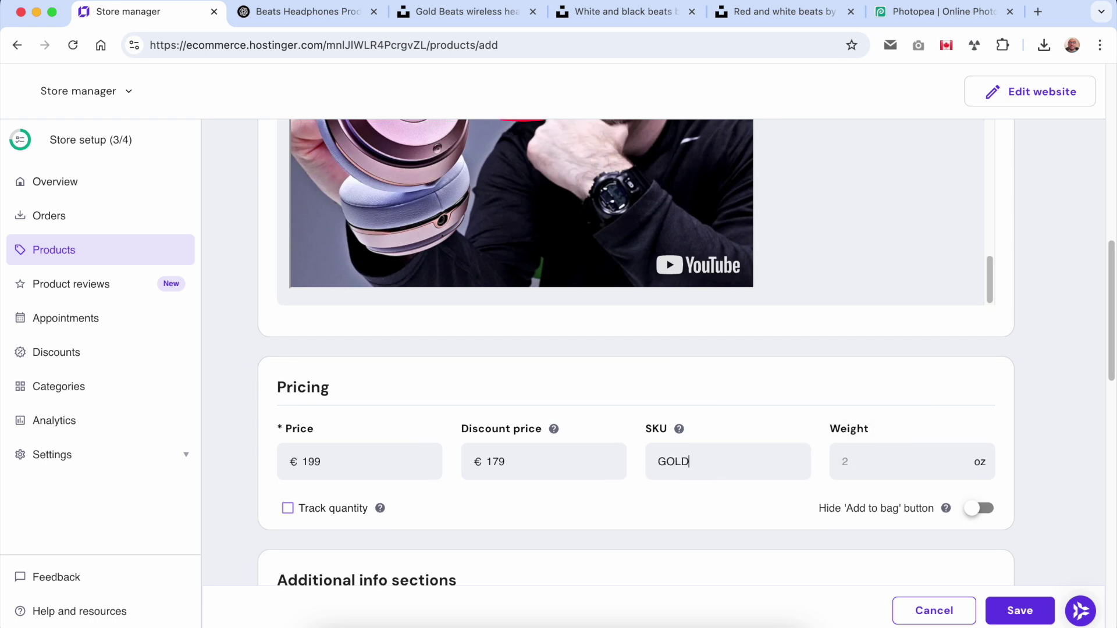
{"action": "scroll", "coordinate": [568, 360], "scroll_direction": "up", "scroll_amount": 15}
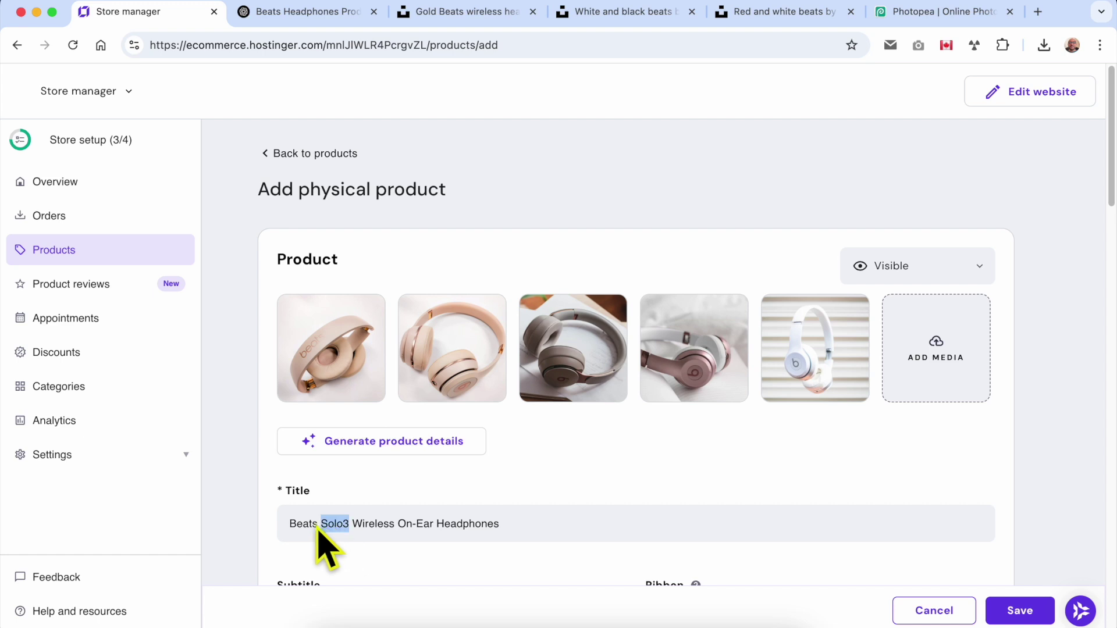
{"action": "scroll", "coordinate": [318, 526], "scroll_direction": "down", "scroll_amount": 9}
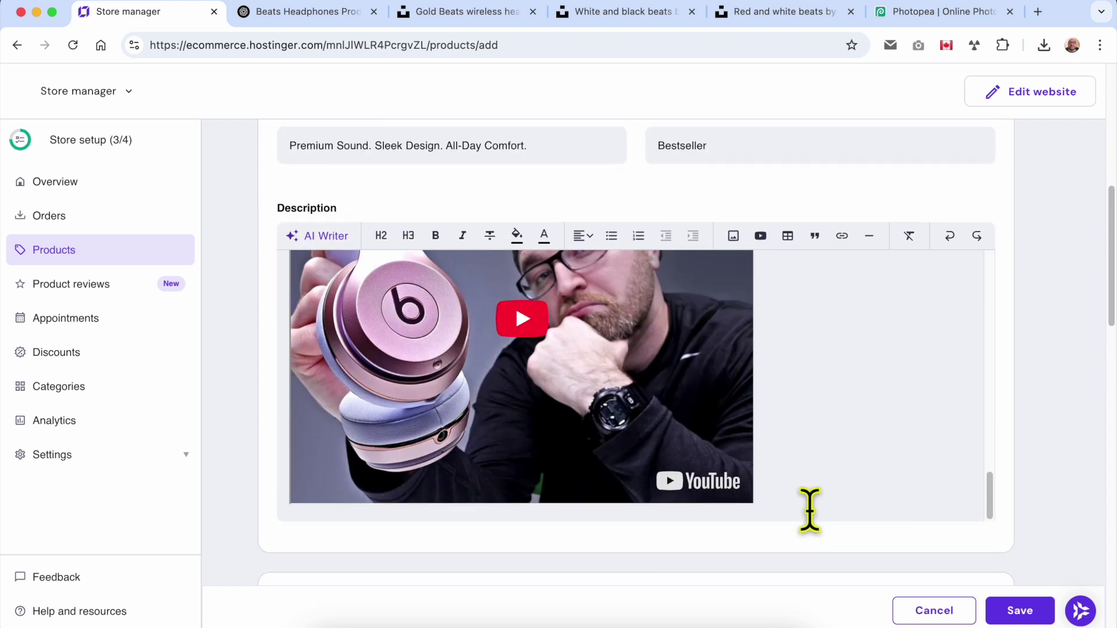
{"action": "scroll", "coordinate": [809, 549], "scroll_direction": "down", "scroll_amount": 5}
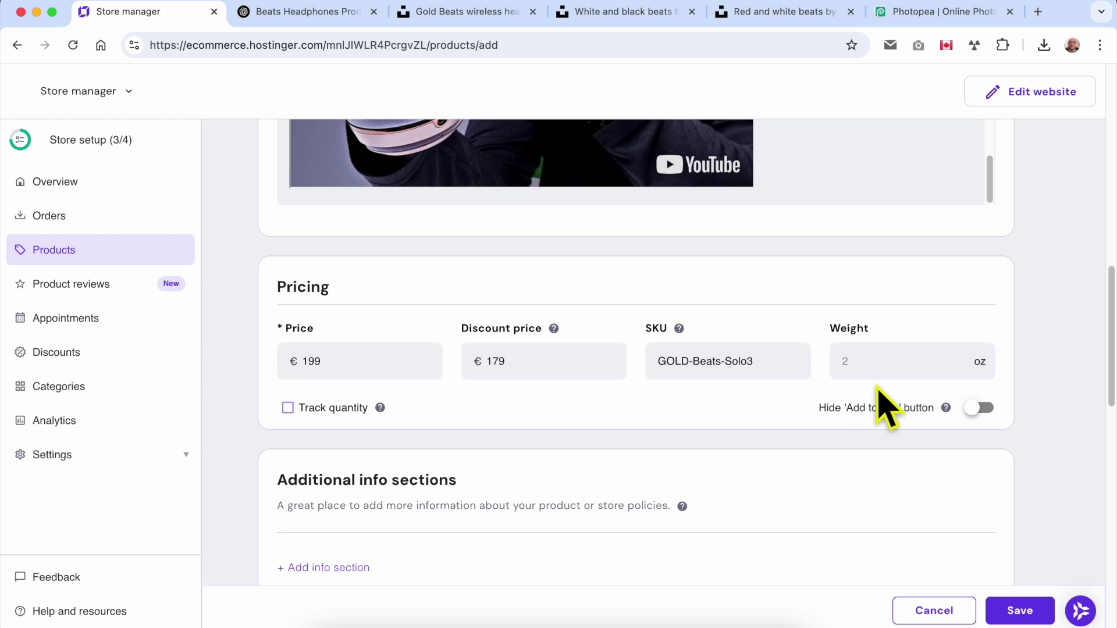
- Switch to the ChatGPT conversation and ask for the headphones' weight and variants
{"action": "left_click", "coordinate": [895, 365]}
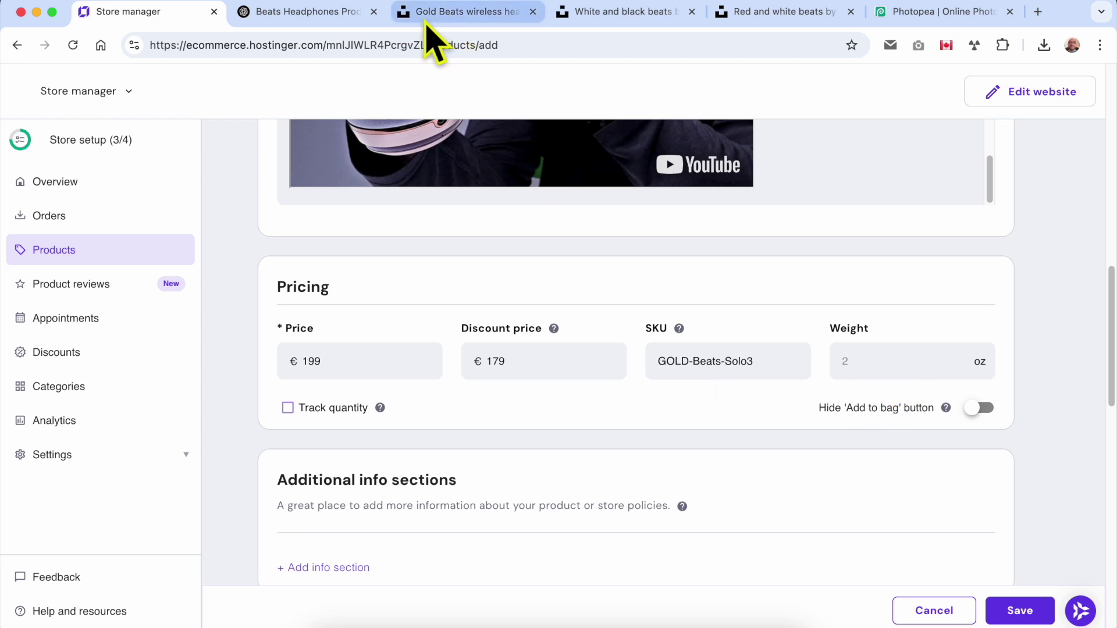
{"action": "left_click", "coordinate": [308, 12]}
{"action": "scroll", "coordinate": [488, 465], "scroll_direction": "down", "scroll_amount": 5}
{"action": "scroll", "coordinate": [499, 460], "scroll_direction": "down", "scroll_amount": 15}
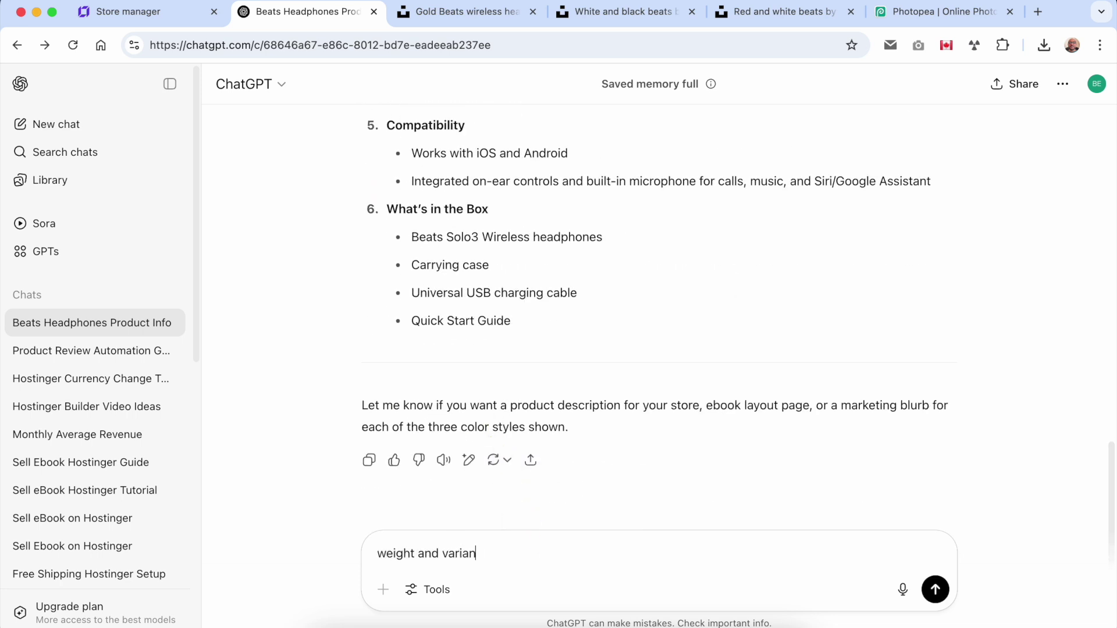
{"action": "type", "text": "nts"}
{"action": "key", "text": "Return"}
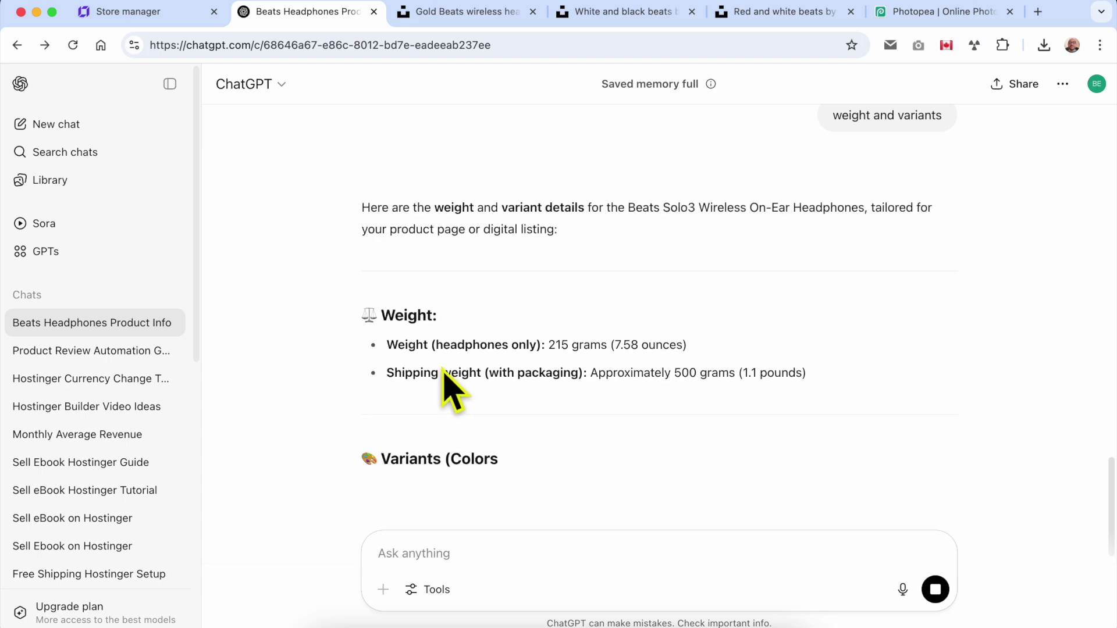
- Set the product's weight in the store manager to 8 oz, rounding up ChatGPT's headphones-only weight of 7.58 ounces
{"action": "double_click", "coordinate": [625, 345]}
{"action": "key", "text": "cmd+c"}
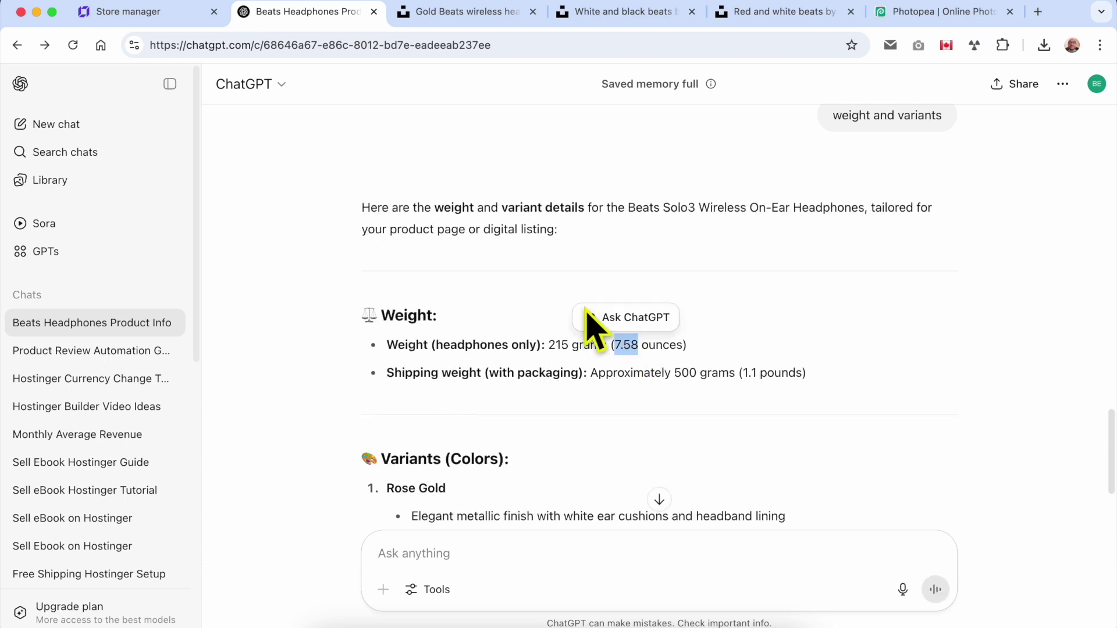
{"action": "left_click", "coordinate": [150, 14]}
{"action": "left_click", "coordinate": [907, 366]}
{"action": "key", "text": "cmd+v"}
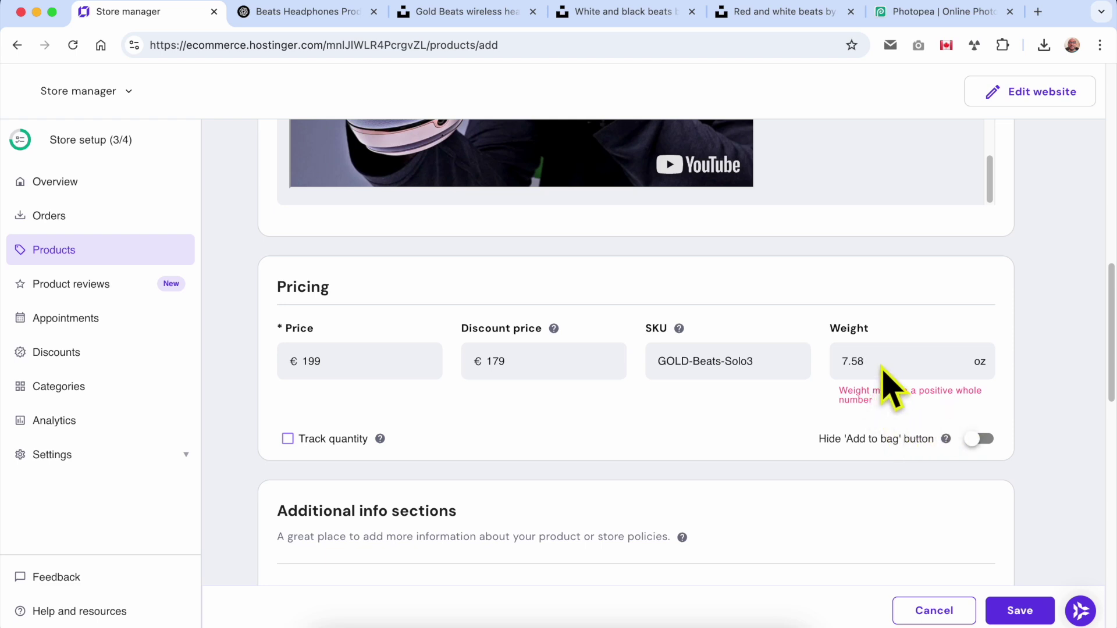
{"action": "key", "text": "BackSpace"}
{"action": "key", "text": "BackSpace"}
{"action": "key", "text": "BackSpace"}
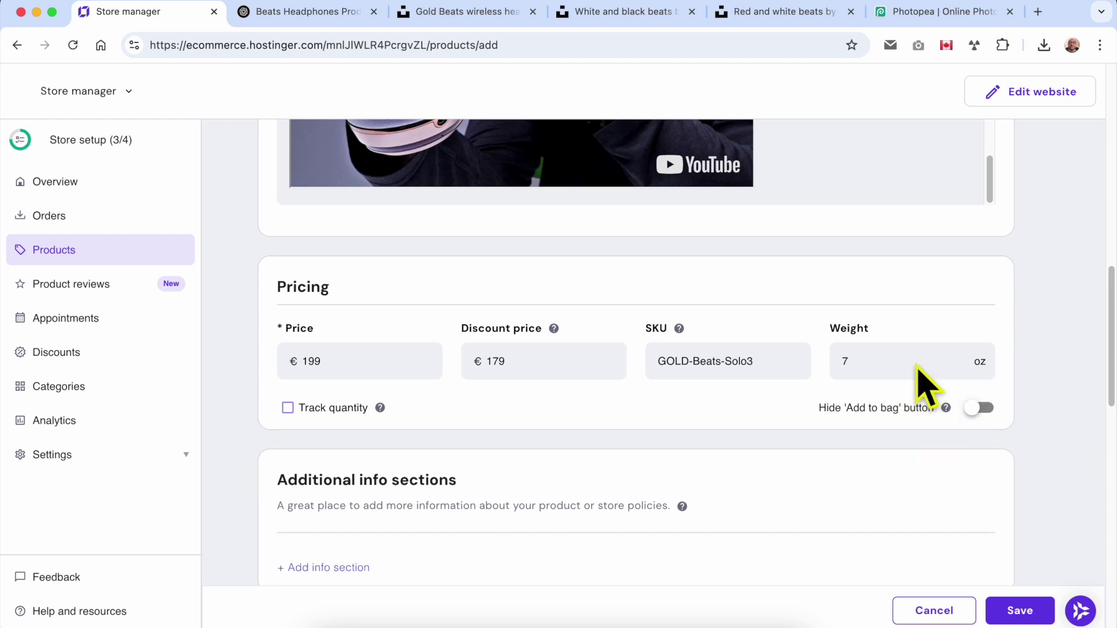
{"action": "key", "text": "cmd+a"}
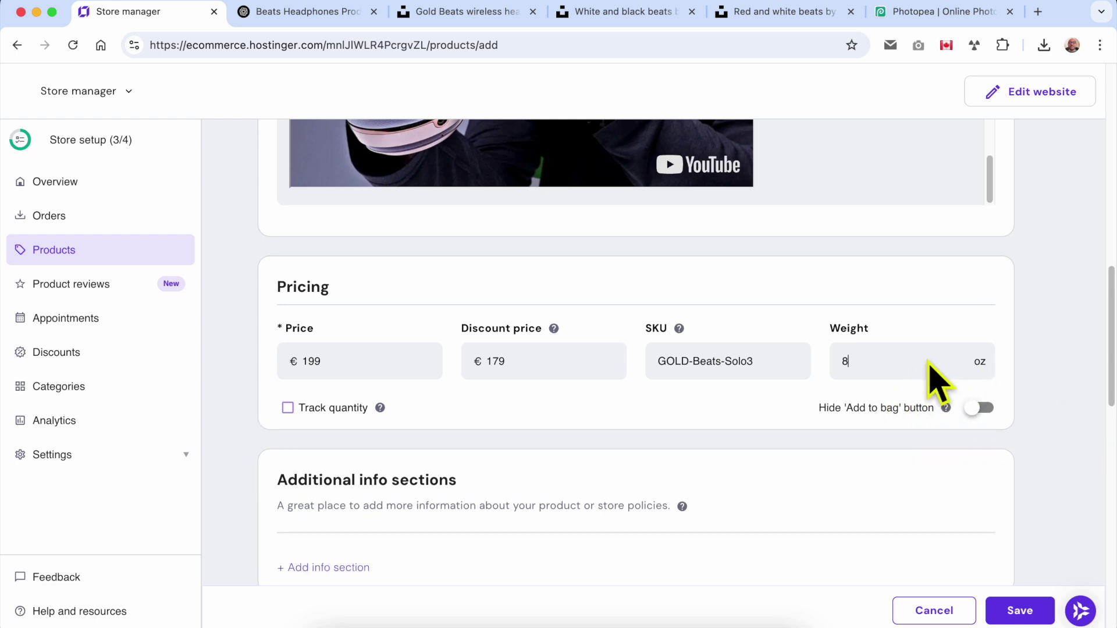
- Ask ChatGPT to "give me Additional info sections" for the product listing
{"action": "scroll", "coordinate": [449, 454], "scroll_direction": "down", "scroll_amount": 3}
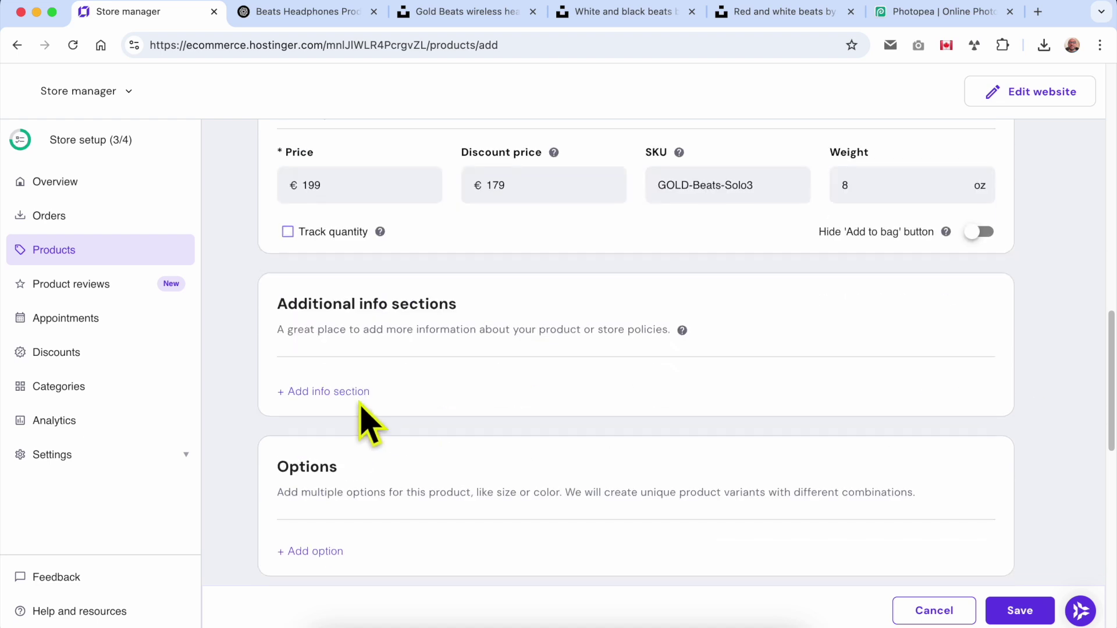
{"action": "triple_click", "coordinate": [309, 299]}
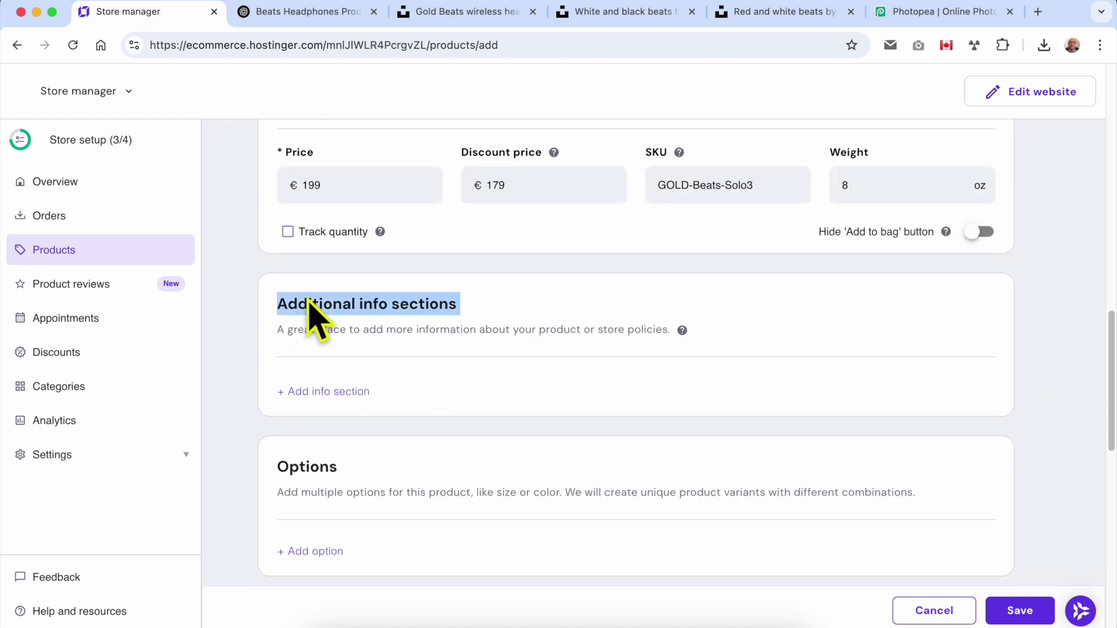
{"action": "left_click", "coordinate": [301, 15]}
{"action": "scroll", "coordinate": [512, 516], "scroll_direction": "down", "scroll_amount": 4}
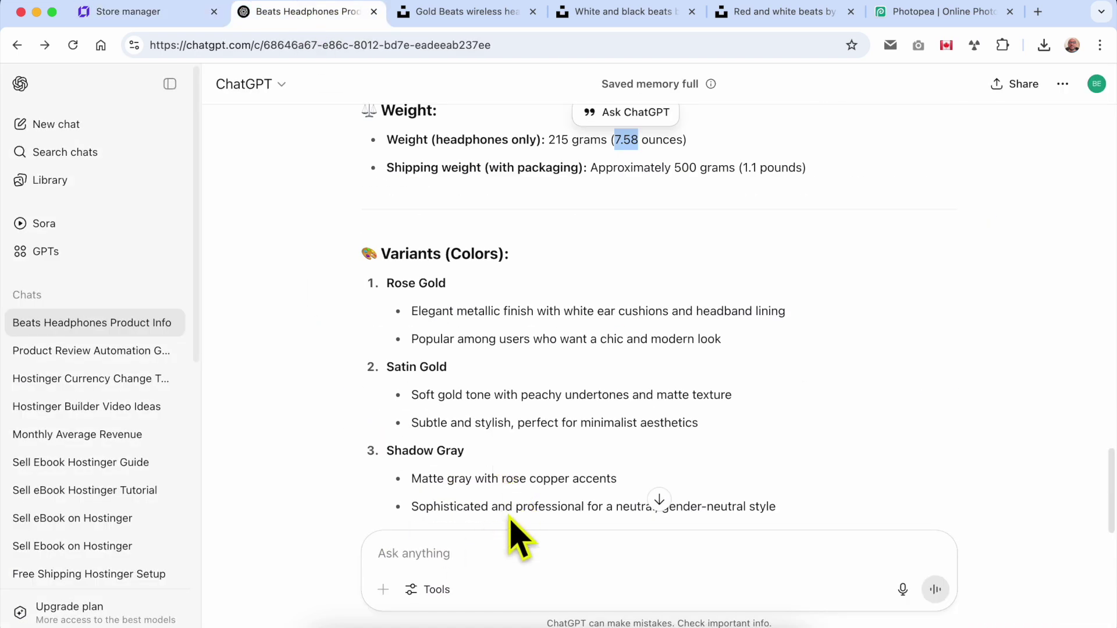
{"action": "scroll", "coordinate": [511, 532], "scroll_direction": "down", "scroll_amount": 3}
{"action": "left_click", "coordinate": [486, 574]}
{"action": "type", "text": "g"}
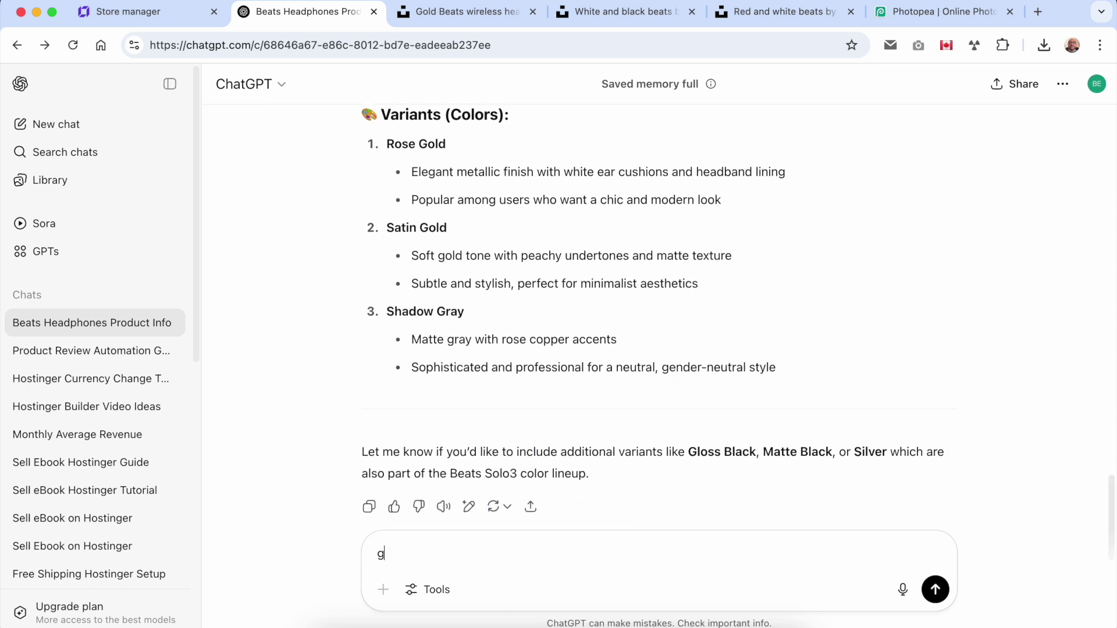
{"action": "key", "text": "Return"}
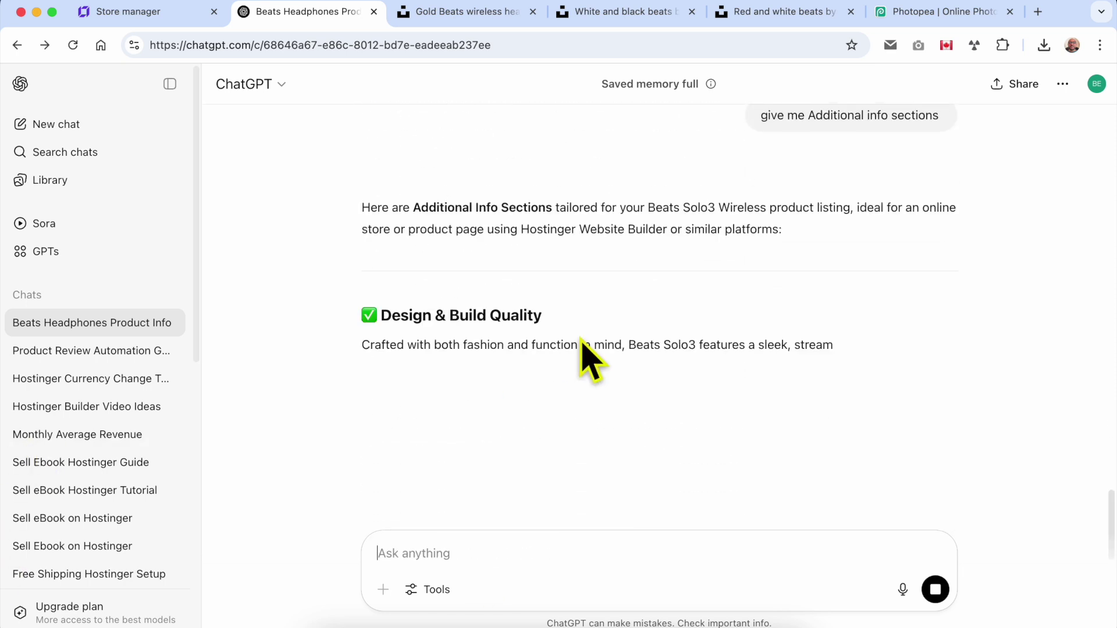
- Start an additional info section in the store manager, titled Design & Build Quality with the heading copied from ChatGPT
{"action": "double_click", "coordinate": [470, 317]}
{"action": "double_click", "coordinate": [410, 319]}
{"action": "triple_click", "coordinate": [410, 319]}
{"action": "key", "text": "super+c"}
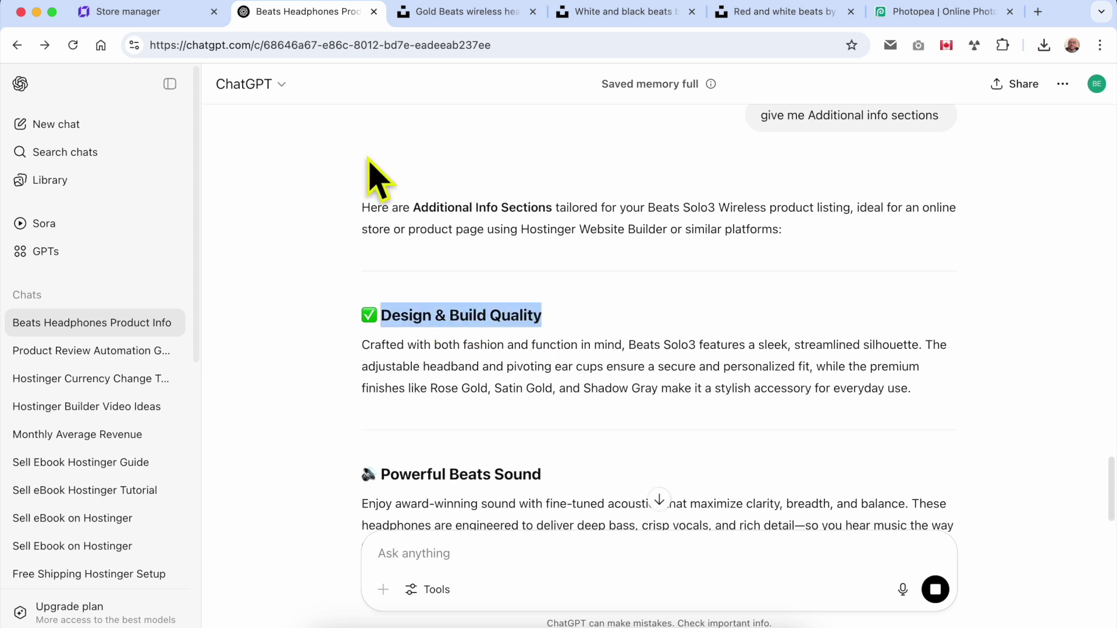
{"action": "left_click", "coordinate": [142, 11]}
{"action": "left_click", "coordinate": [367, 402]}
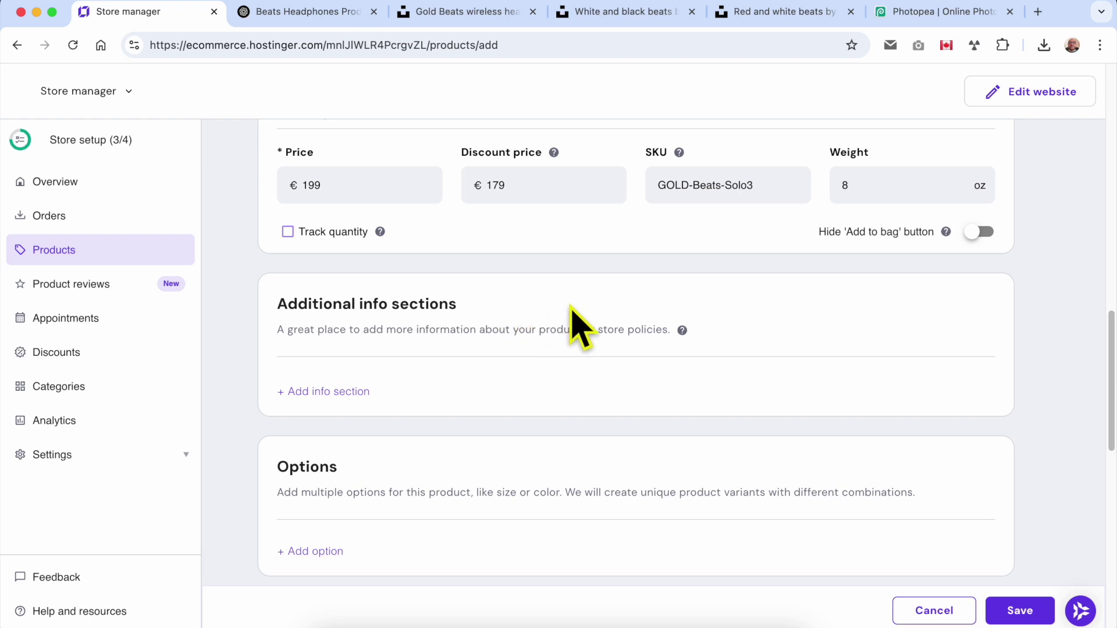
{"action": "left_click", "coordinate": [365, 393]}
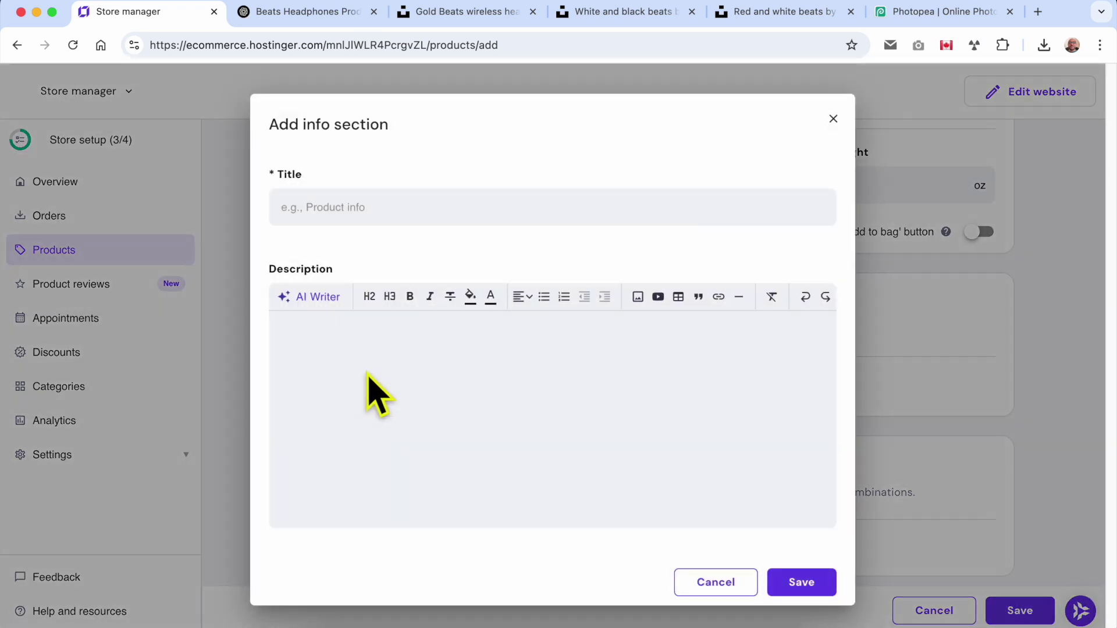
{"action": "left_click", "coordinate": [364, 210]}
{"action": "key", "text": "super+v"}
- Copy ChatGPT's Design & Build Quality paragraph into the info section's description and save the section
{"action": "left_click", "coordinate": [291, 13]}
{"action": "triple_click", "coordinate": [418, 366]}
{"action": "key", "text": "super+c"}
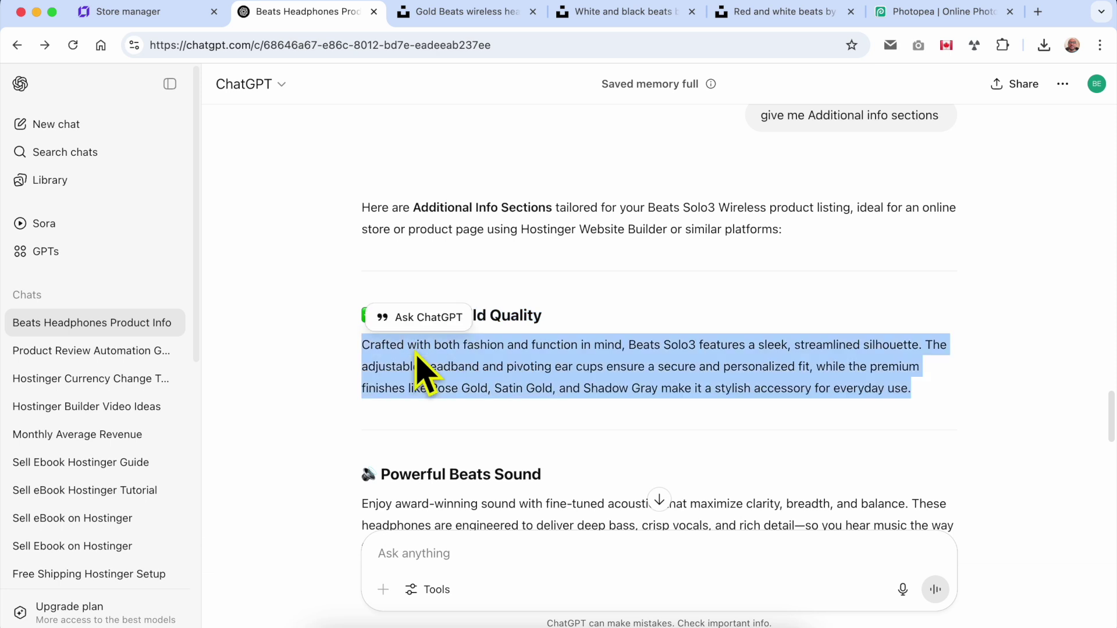
{"action": "left_click", "coordinate": [168, 14]}
{"action": "left_click", "coordinate": [390, 401]}
{"action": "key", "text": "super+v"}
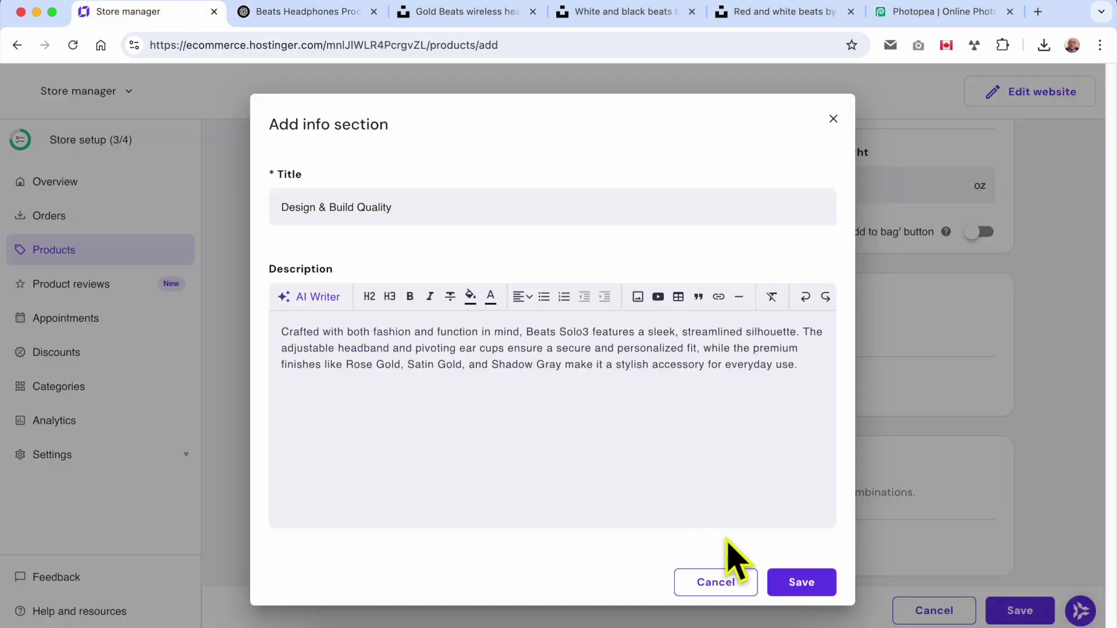
{"action": "left_click", "coordinate": [802, 583]}
- Start a second info section in the store manager, titled Powerful Beats Sound with the heading copied from ChatGPT
{"action": "left_click", "coordinate": [299, 13]}
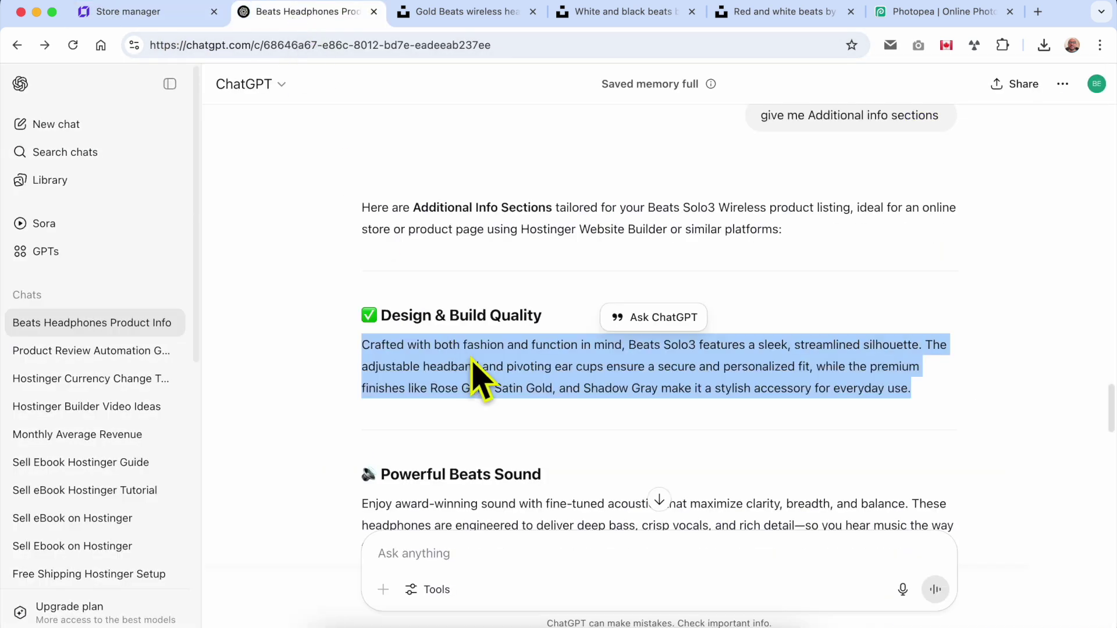
{"action": "scroll", "coordinate": [454, 372], "scroll_direction": "down", "scroll_amount": 3}
{"action": "double_click", "coordinate": [426, 325]}
{"action": "left_click_drag", "start_coordinate": [426, 326], "coordinate": [541, 324]}
{"action": "key", "text": "super+c"}
{"action": "left_click", "coordinate": [169, 13]}
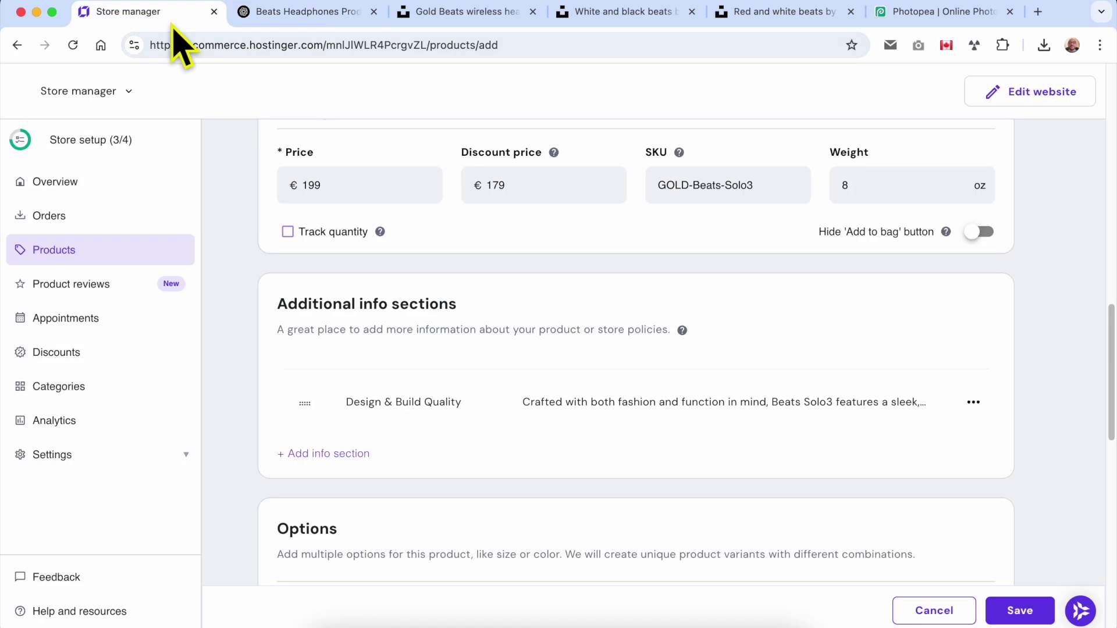
{"action": "left_click", "coordinate": [337, 455]}
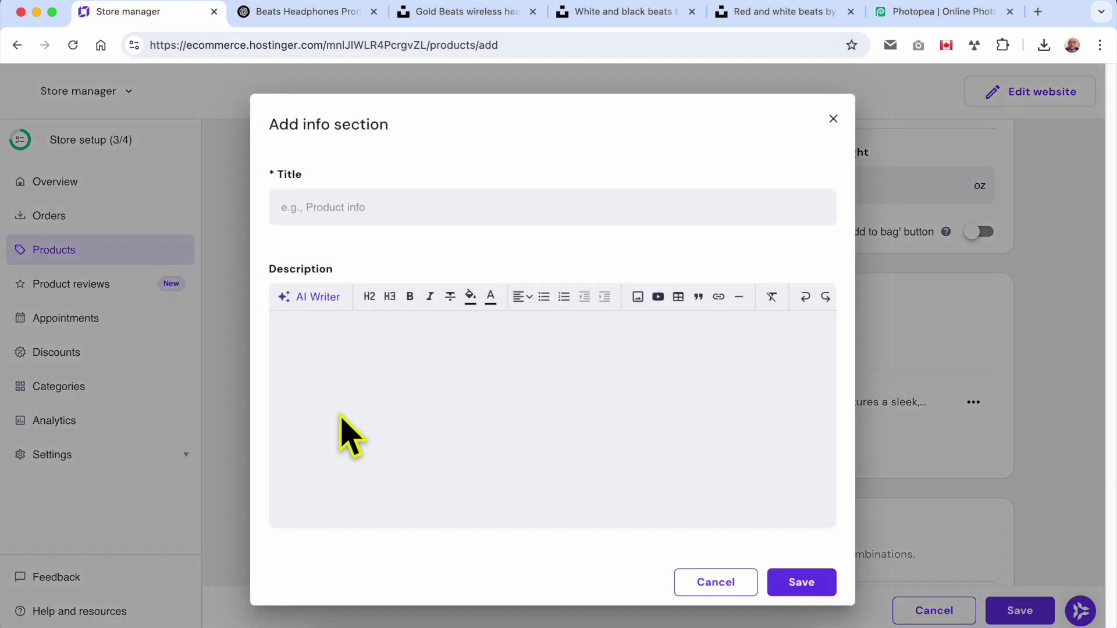
{"action": "left_click", "coordinate": [369, 211]}
{"action": "key", "text": "super+v"}
- Copy ChatGPT's Powerful Beats Sound paragraph into the info section's description and save the section
{"action": "left_click", "coordinate": [308, 12]}
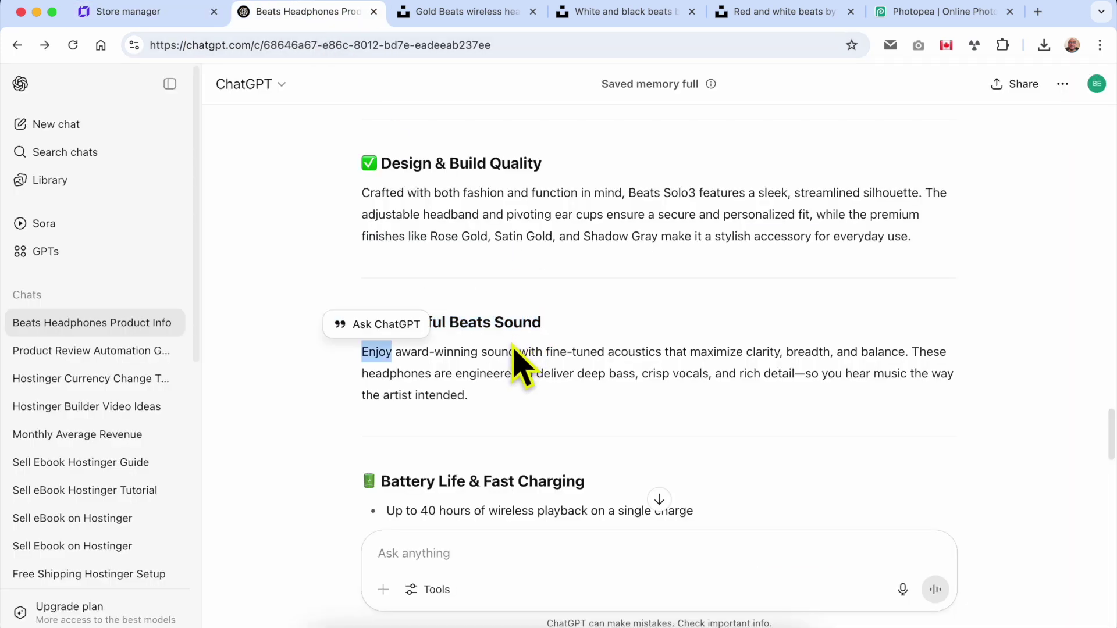
{"action": "triple_click", "coordinate": [520, 367]}
{"action": "key", "text": "super+c"}
{"action": "left_click", "coordinate": [169, 12]}
{"action": "left_click", "coordinate": [599, 462]}
{"action": "key", "text": "super+v"}
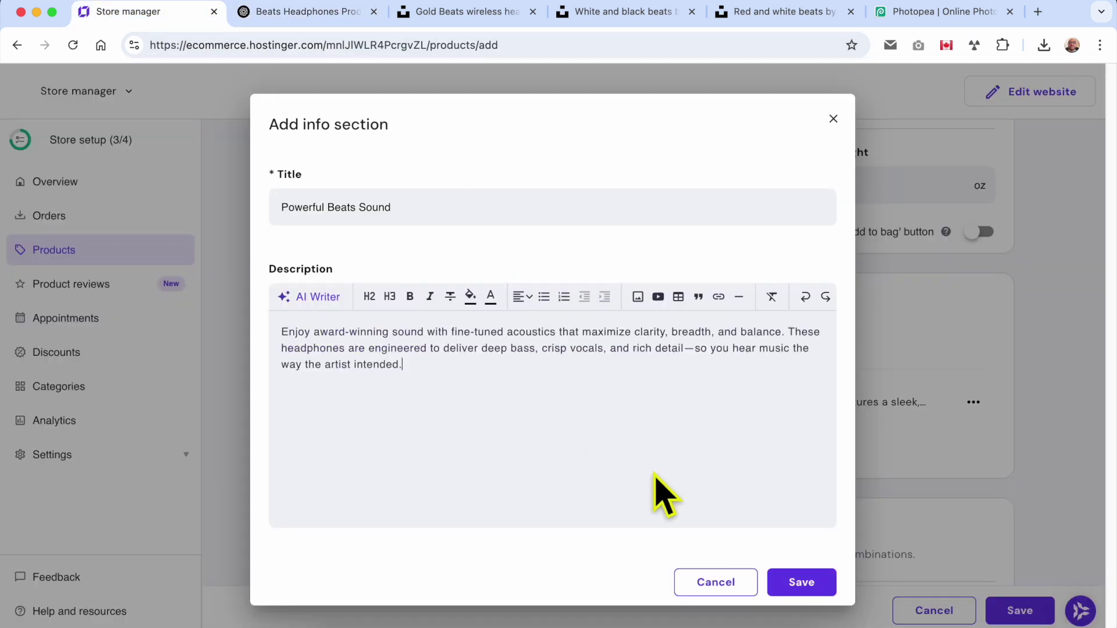
{"action": "left_click", "coordinate": [799, 580]}
- Start a third info section in the store manager, titled Battery Life & Fast Charging with the heading copied from ChatGPT
{"action": "left_click", "coordinate": [308, 13]}
{"action": "scroll", "coordinate": [516, 370], "scroll_direction": "down", "scroll_amount": 6}
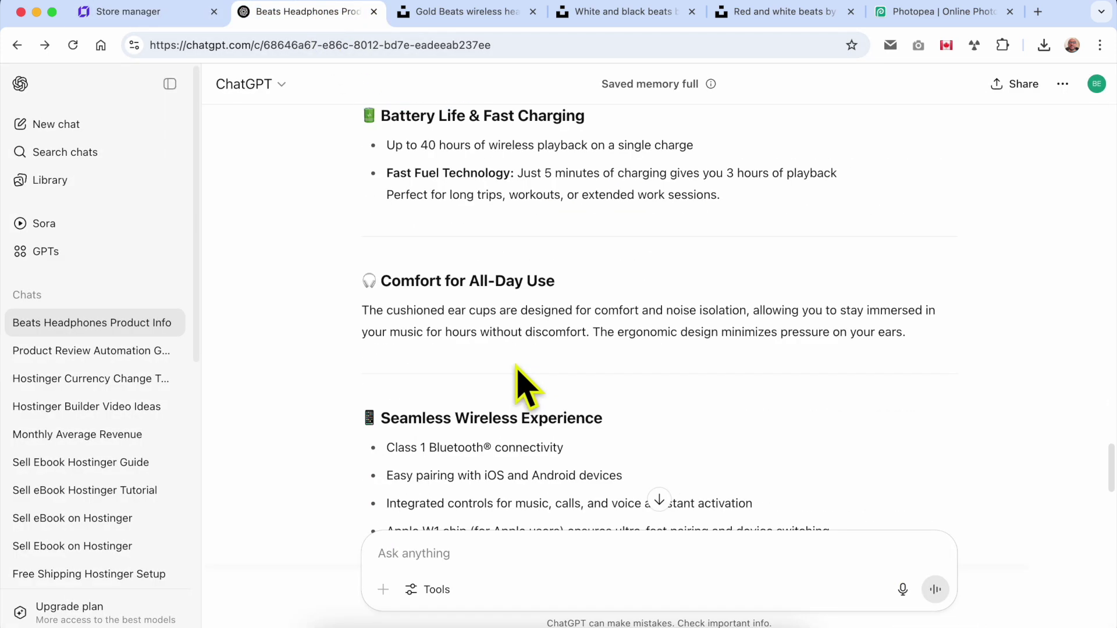
{"action": "triple_click", "coordinate": [424, 120]}
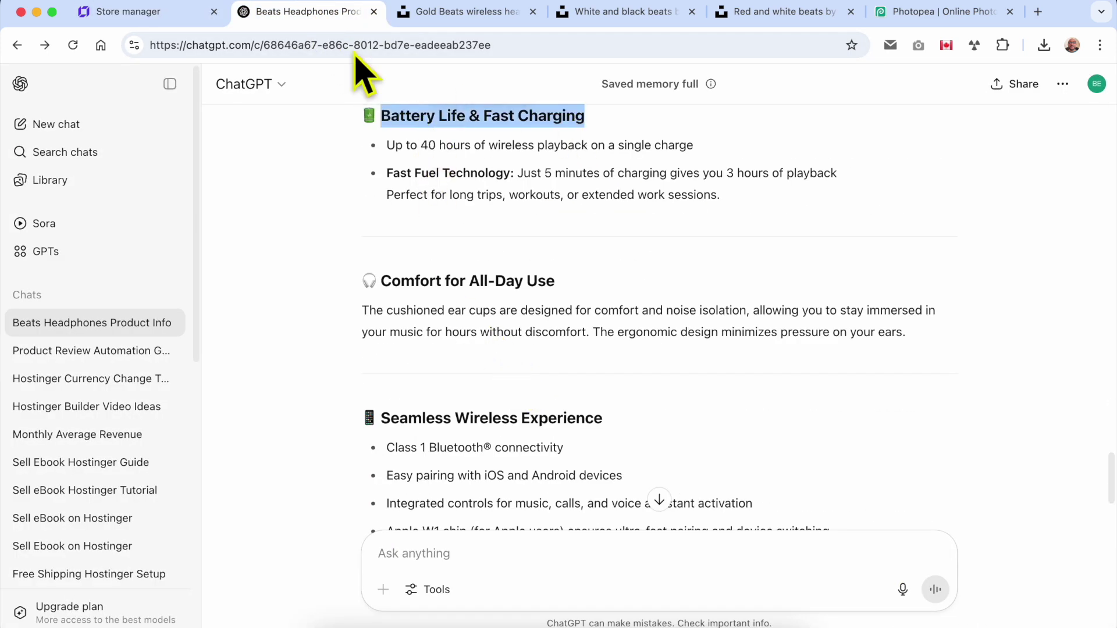
{"action": "left_click", "coordinate": [149, 12]}
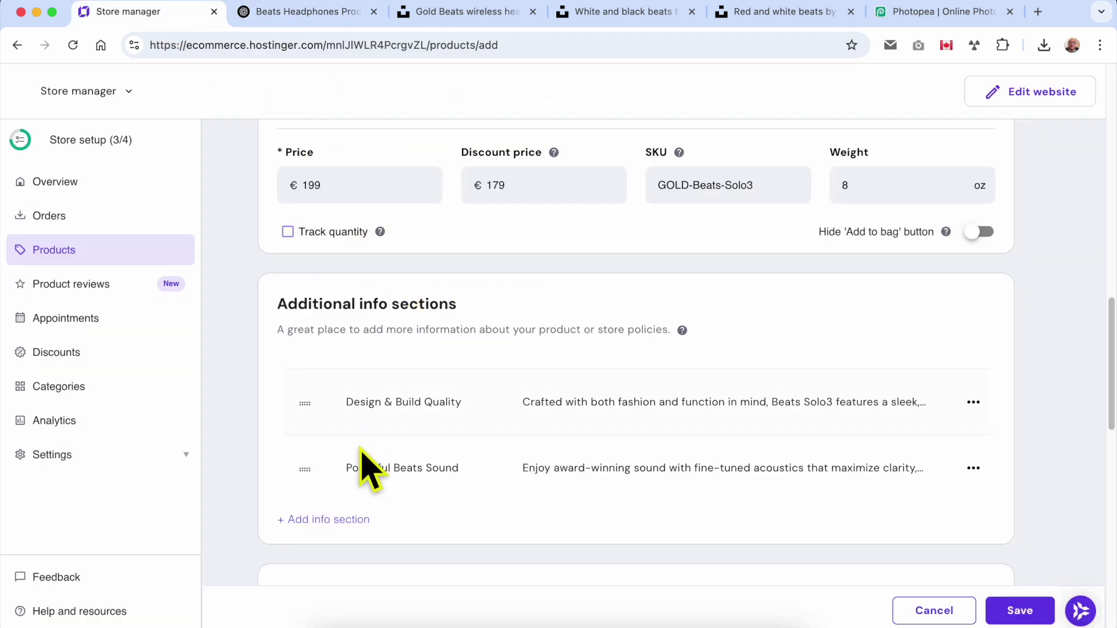
{"action": "left_click", "coordinate": [334, 522]}
{"action": "left_click", "coordinate": [382, 219]}
{"action": "key", "text": "super+v"}
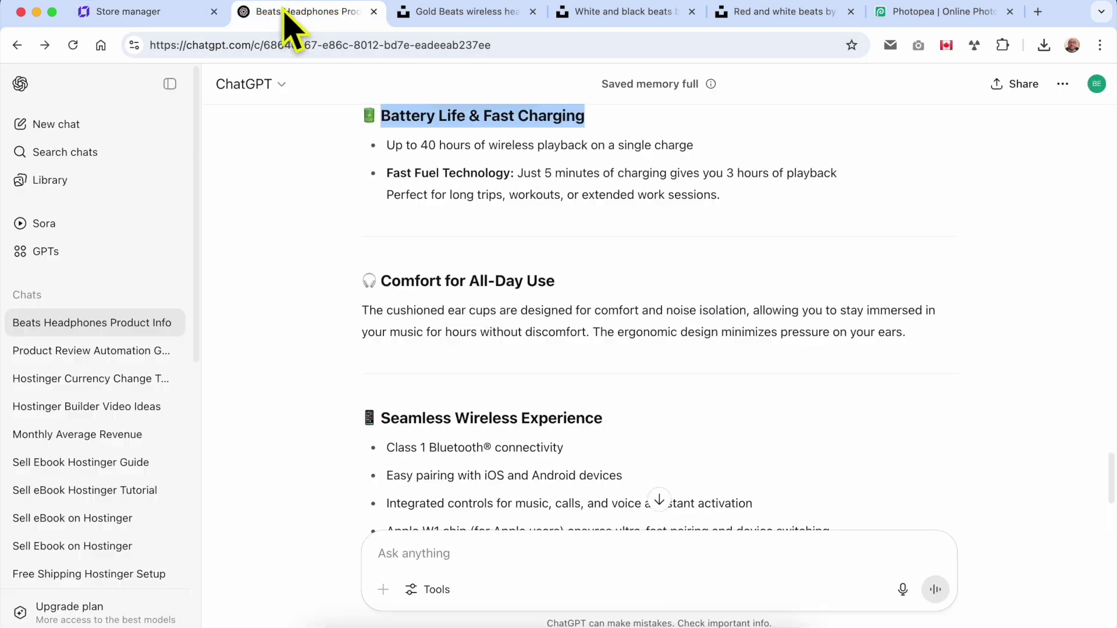
- Copy ChatGPT's Battery Life & Fast Charging bullet points into the info section's description and save the section
{"action": "left_click", "coordinate": [279, 9]}
{"action": "double_click", "coordinate": [453, 145]}
{"action": "left_click_drag", "start_coordinate": [454, 145], "coordinate": [517, 212]}
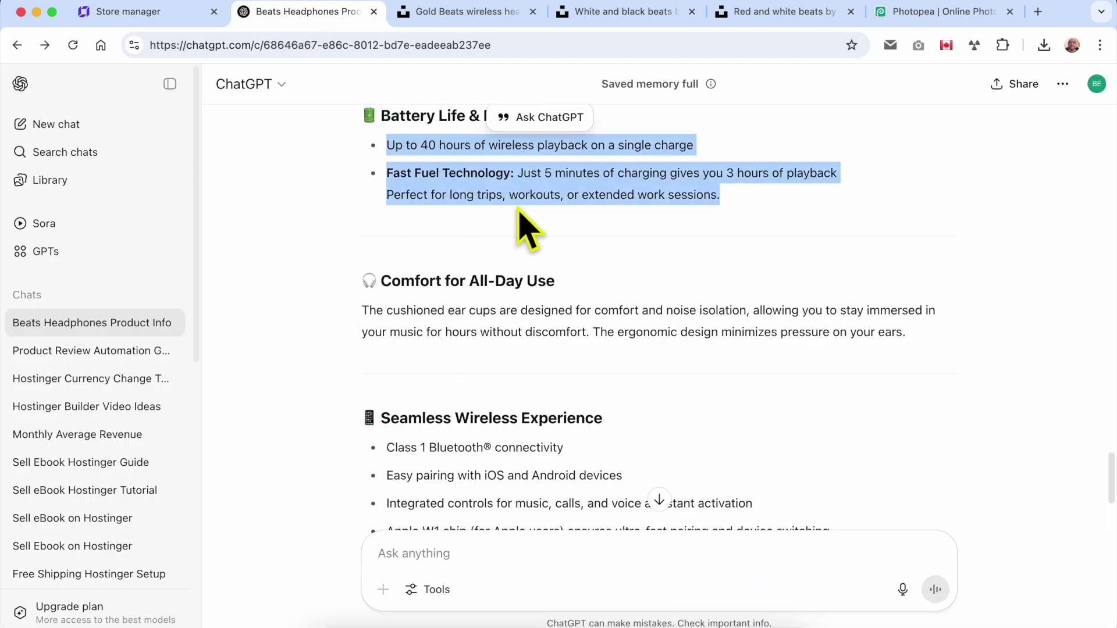
{"action": "left_click", "coordinate": [215, 13]}
{"action": "key", "text": "super+v"}
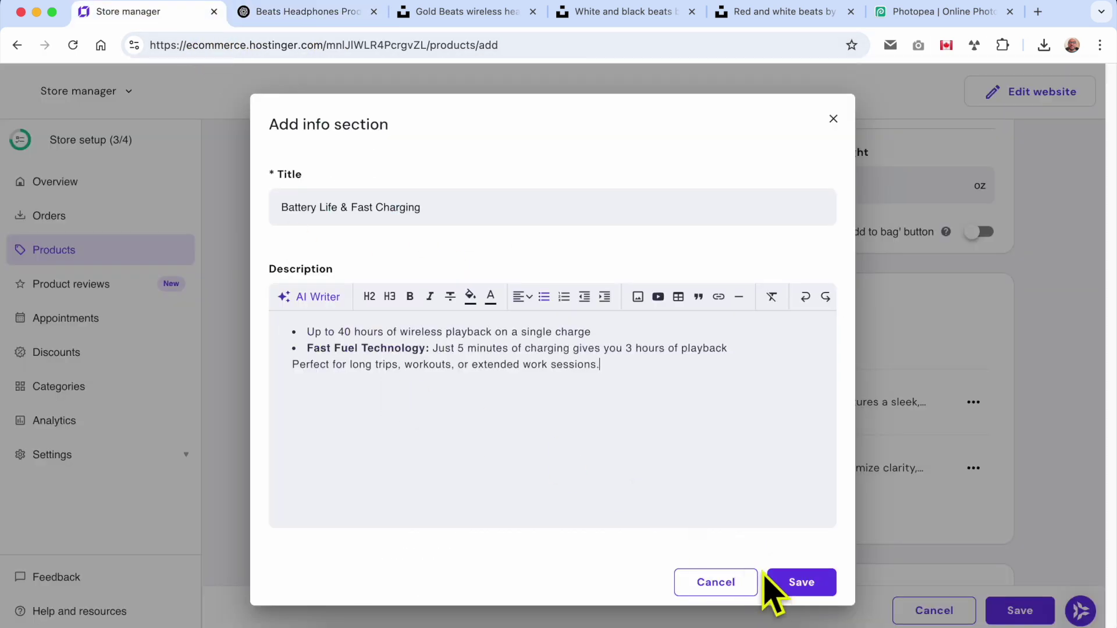
{"action": "left_click", "coordinate": [774, 581]}
- Start a new product option named Color in the Options section
{"action": "scroll", "coordinate": [337, 361], "scroll_direction": "down", "scroll_amount": 3}
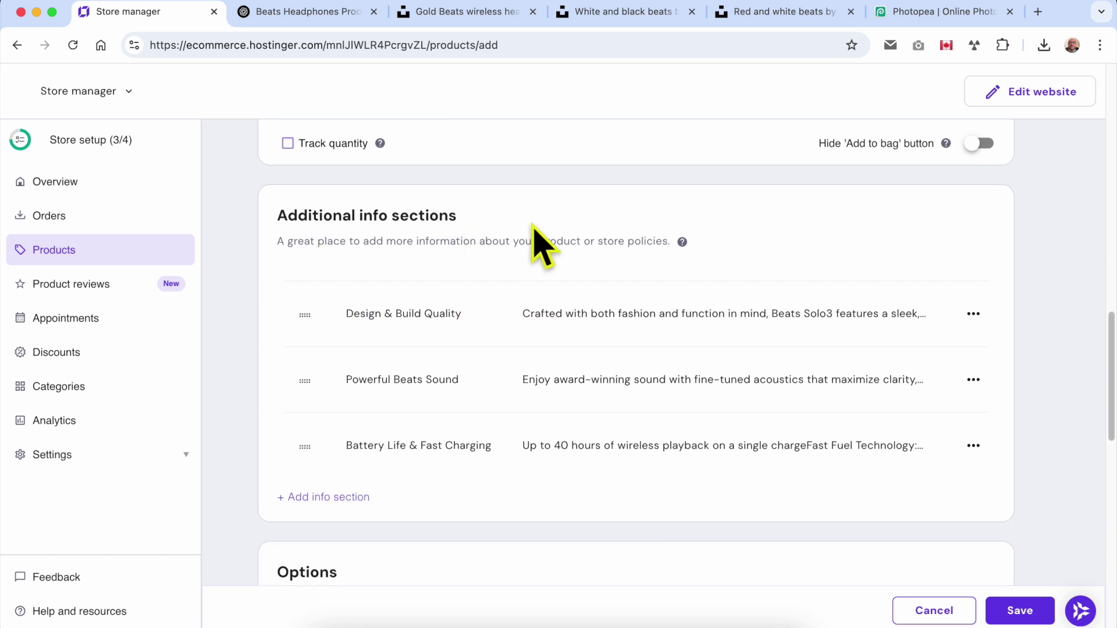
{"action": "scroll", "coordinate": [556, 247], "scroll_direction": "down", "scroll_amount": 10}
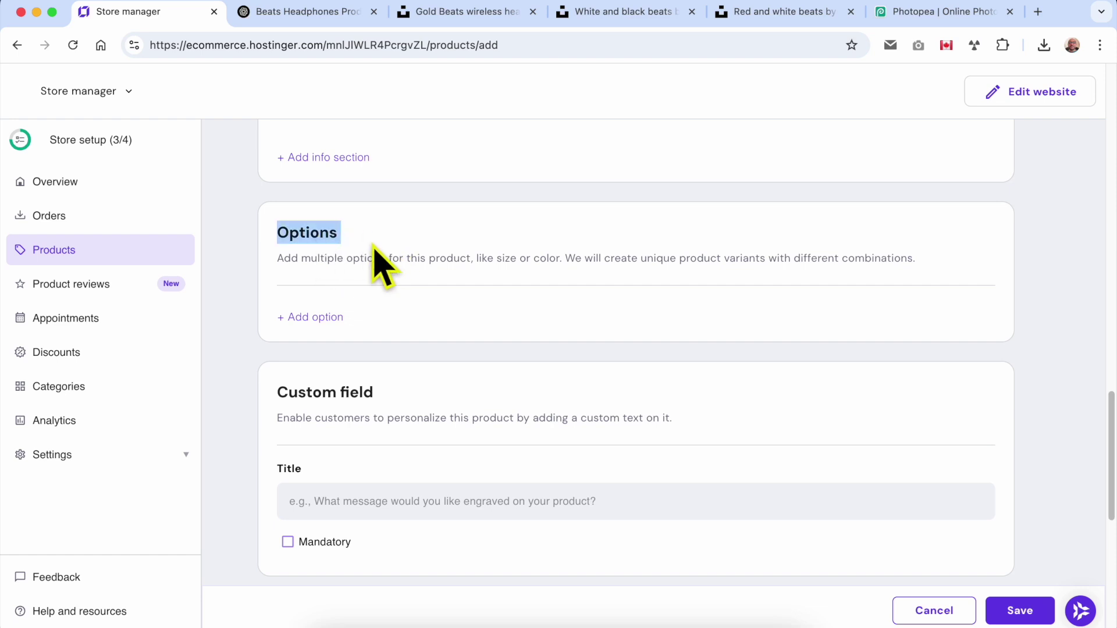
{"action": "left_click_drag", "start_coordinate": [284, 260], "coordinate": [559, 263]}
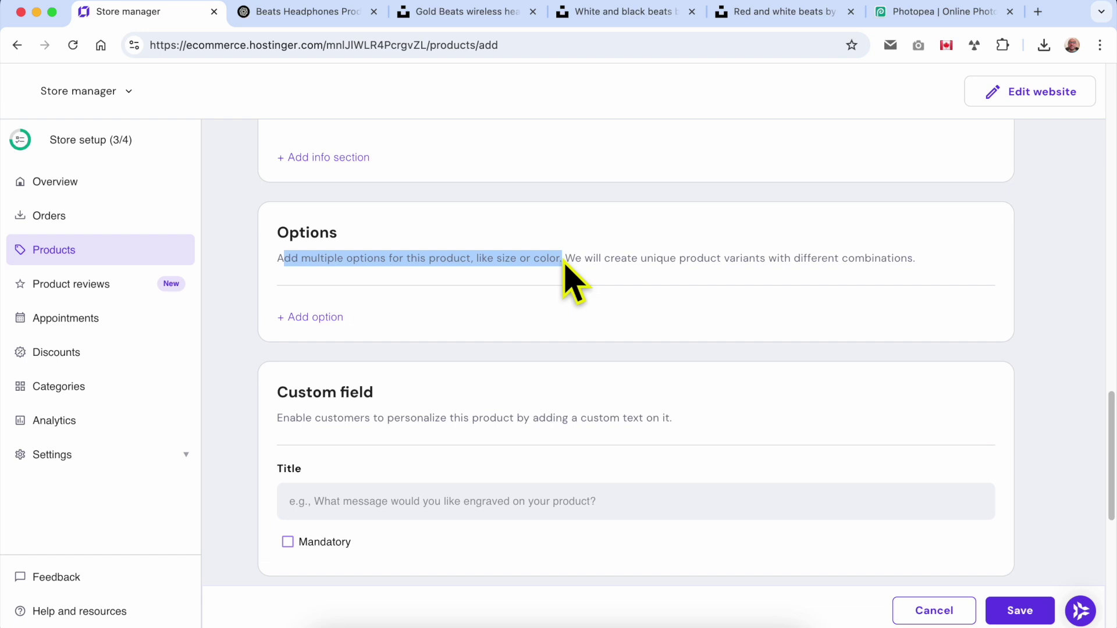
{"action": "left_click", "coordinate": [564, 262]}
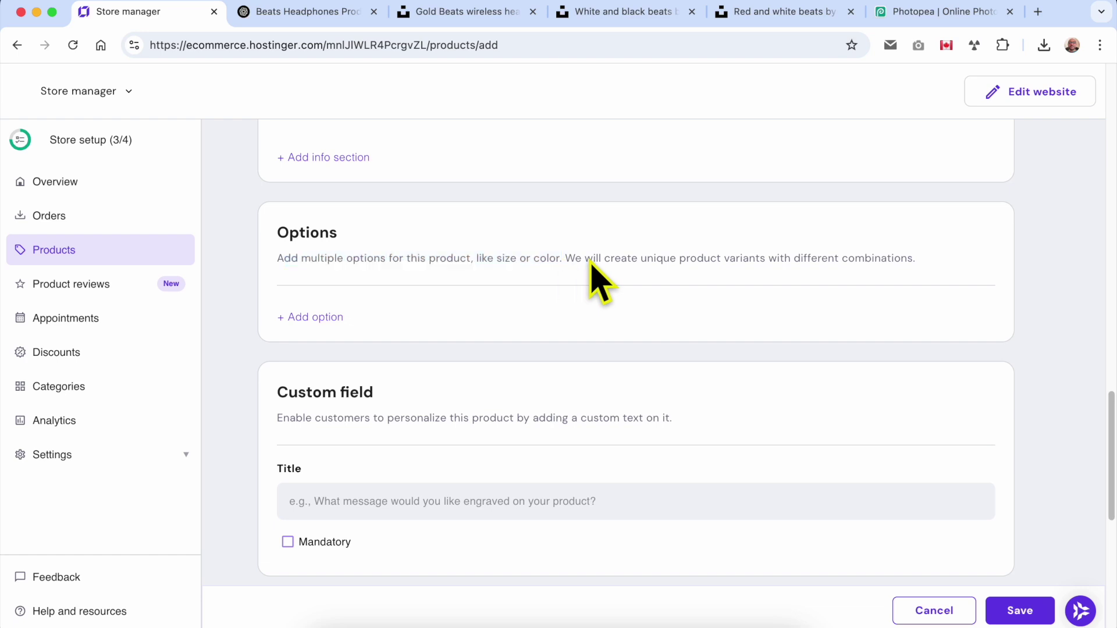
{"action": "left_click", "coordinate": [317, 317]}
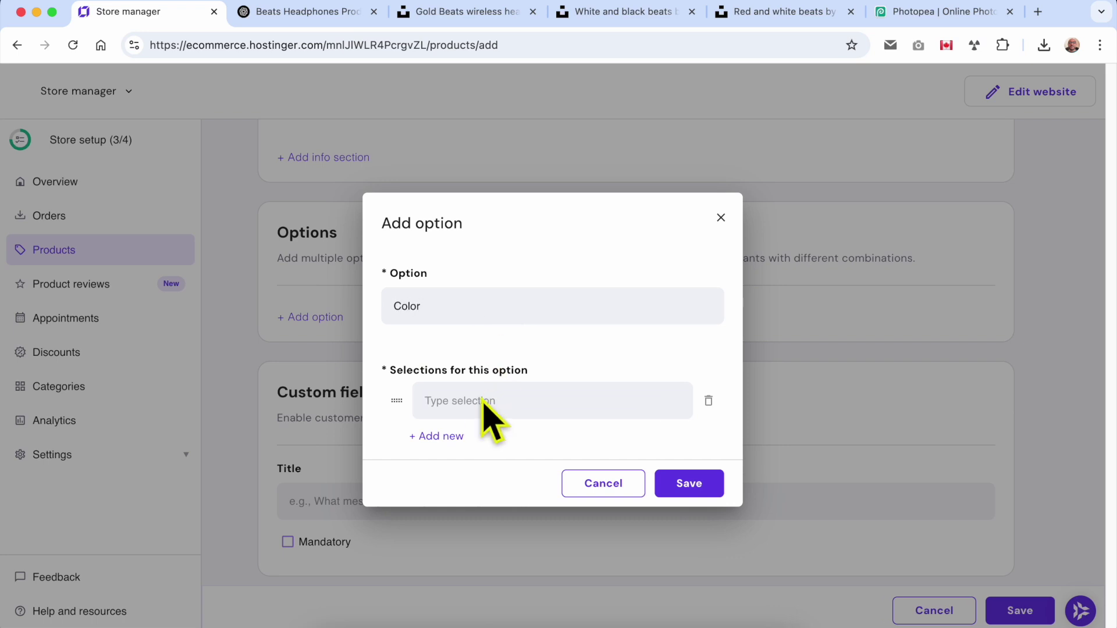
- Copy the color name Satin Gold from the Variants (Colors) list in the ChatGPT conversation
{"action": "left_click", "coordinate": [288, 13]}
{"action": "scroll", "coordinate": [477, 280], "scroll_direction": "up", "scroll_amount": 10}
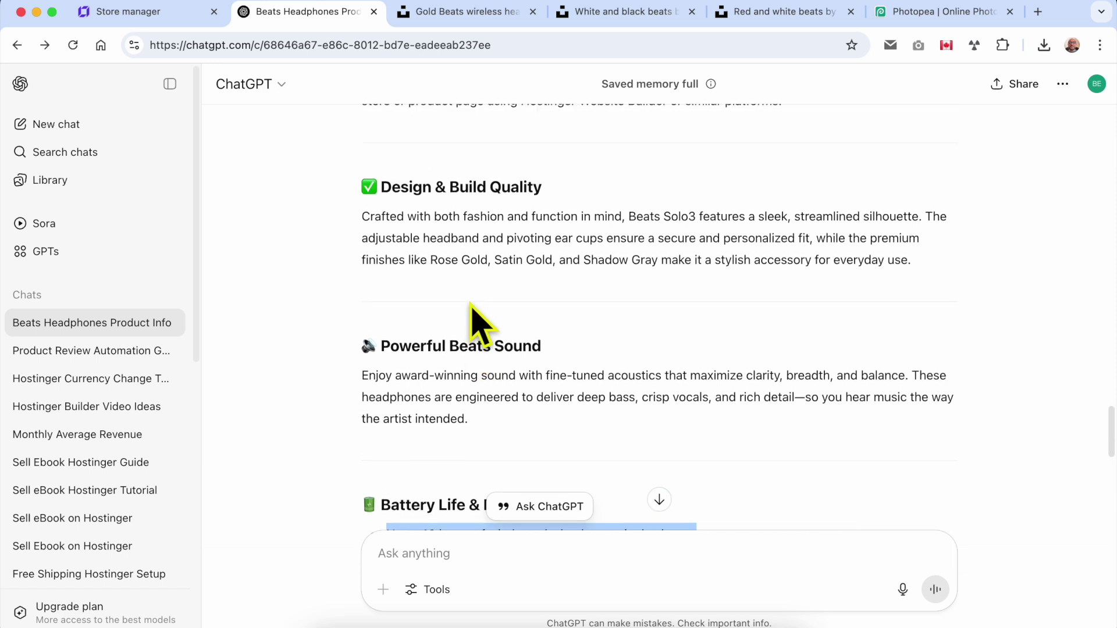
{"action": "scroll", "coordinate": [474, 324], "scroll_direction": "up", "scroll_amount": 10}
{"action": "scroll", "coordinate": [449, 374], "scroll_direction": "down", "scroll_amount": 4}
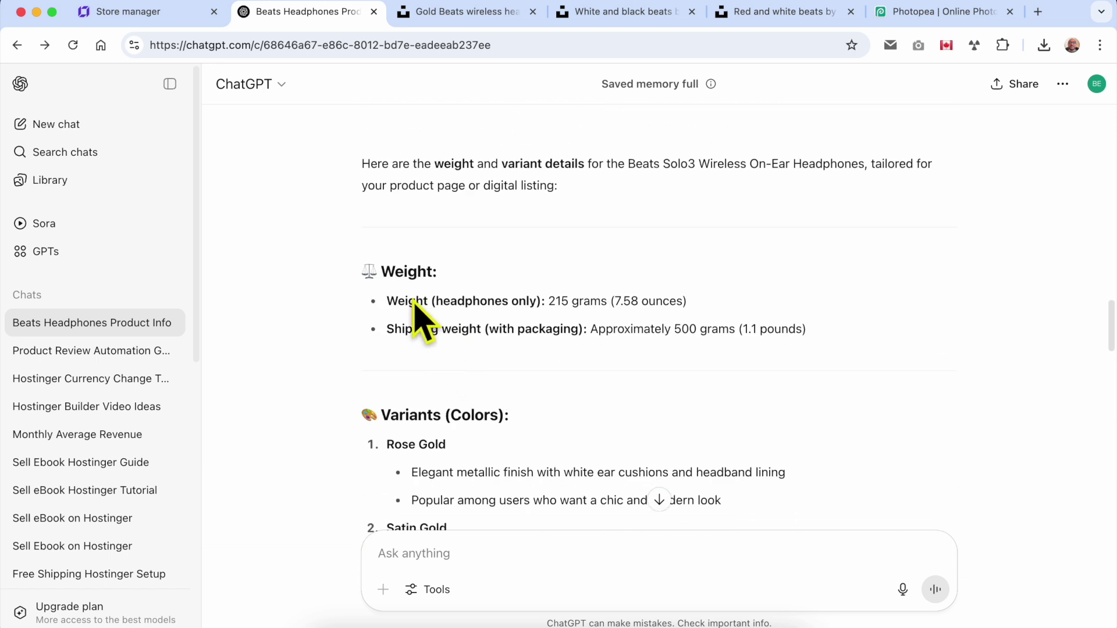
{"action": "left_click_drag", "start_coordinate": [404, 457], "coordinate": [448, 461]}
{"action": "scroll", "coordinate": [468, 417], "scroll_direction": "down", "scroll_amount": 7}
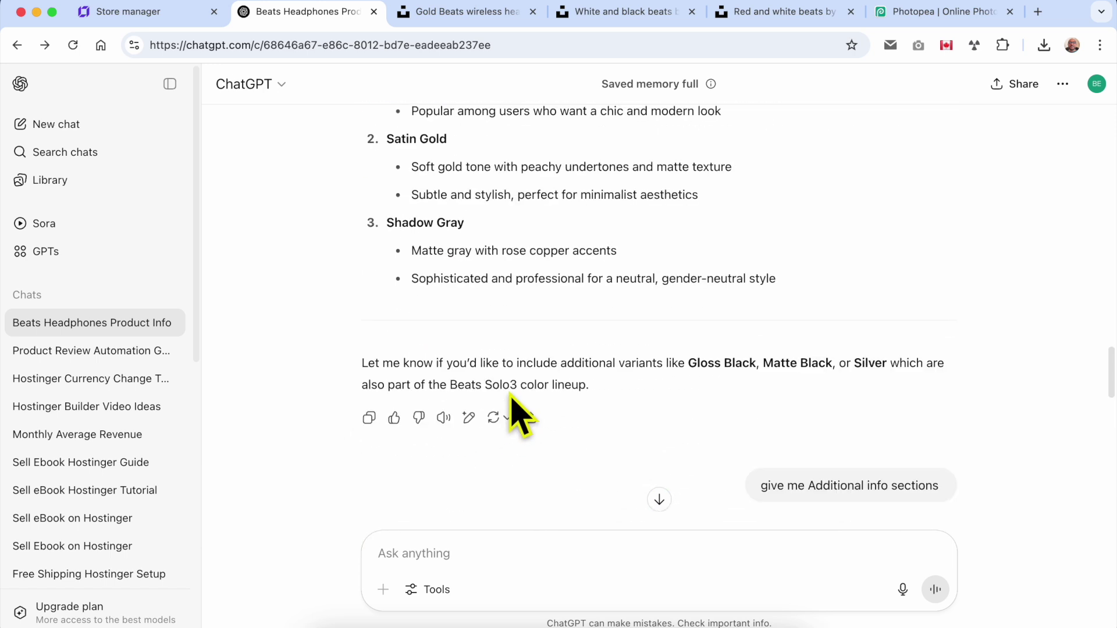
{"action": "scroll", "coordinate": [461, 290], "scroll_direction": "up", "scroll_amount": 2}
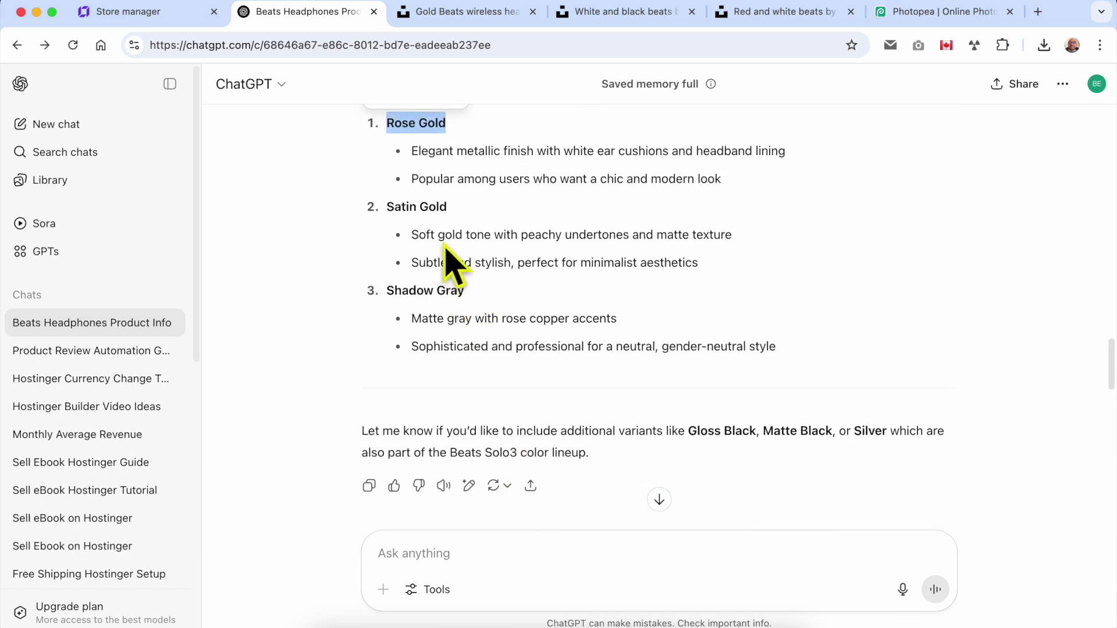
{"action": "scroll", "coordinate": [458, 318], "scroll_direction": "up", "scroll_amount": 2}
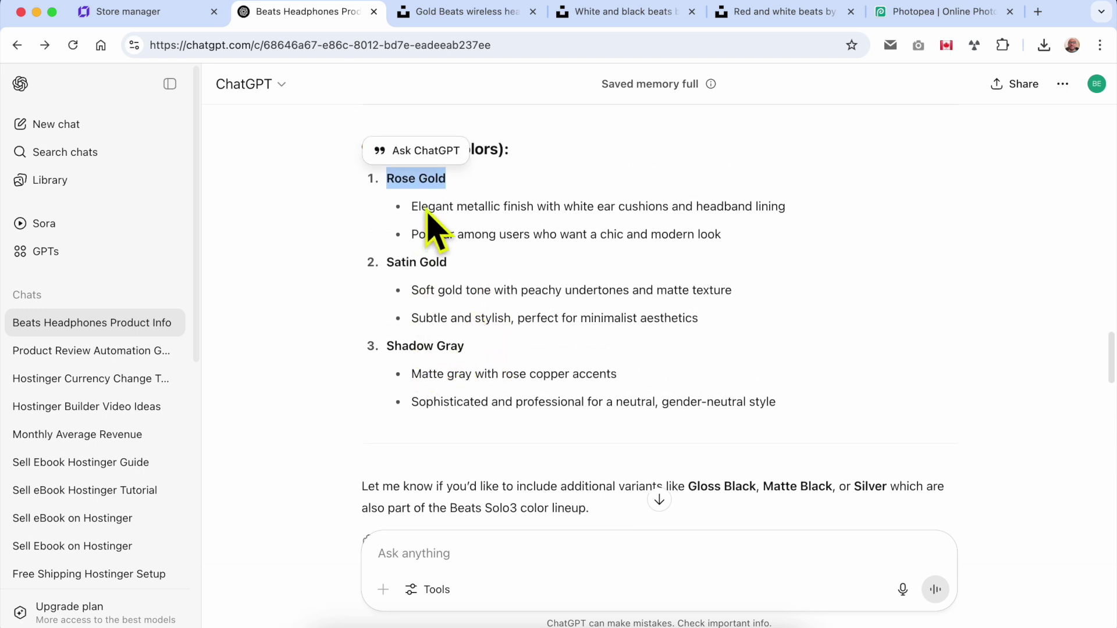
{"action": "double_click", "coordinate": [430, 263]}
{"action": "key", "text": "super+c"}
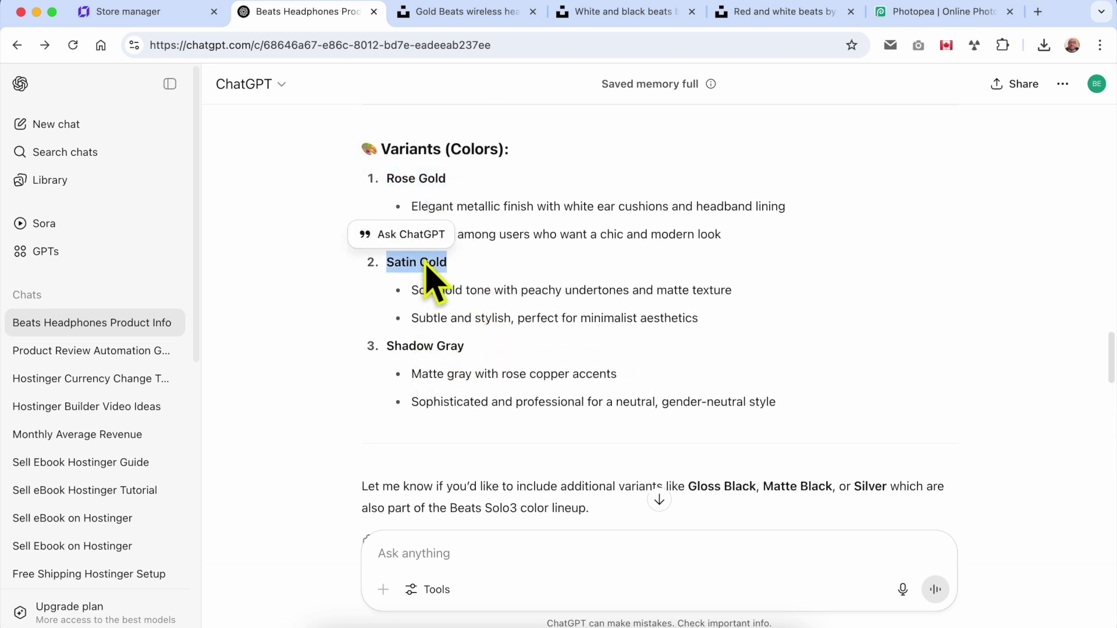
- Search Google for Satin Gold to check the shade, and return to the ChatGPT conversation
{"action": "left_click", "coordinate": [313, 46]}
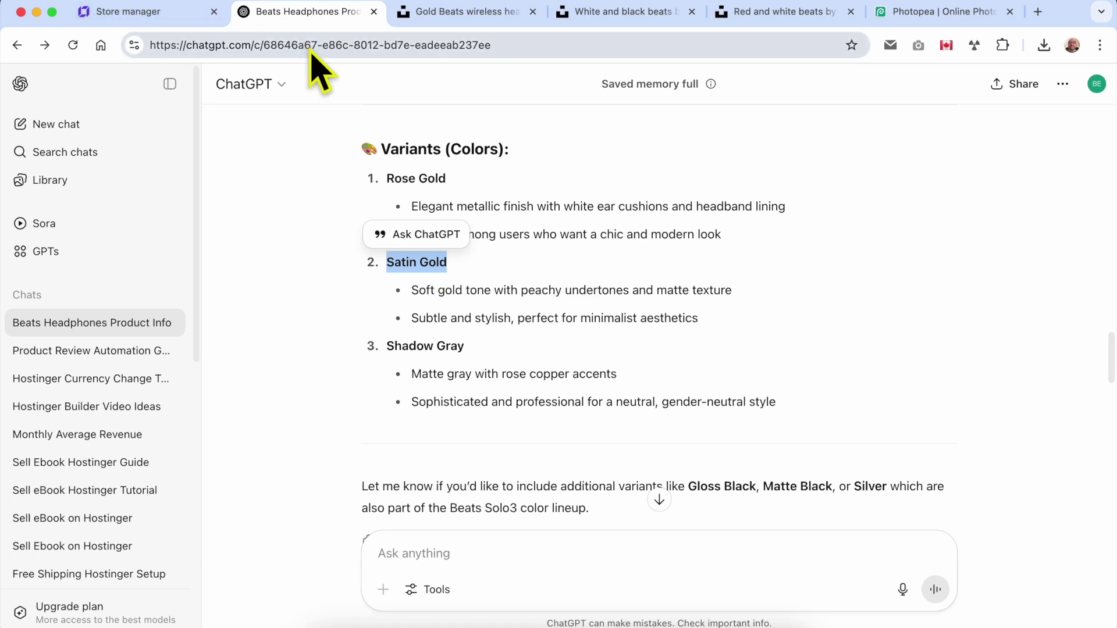
{"action": "key", "text": "super+v"}
{"action": "key", "text": "Return"}
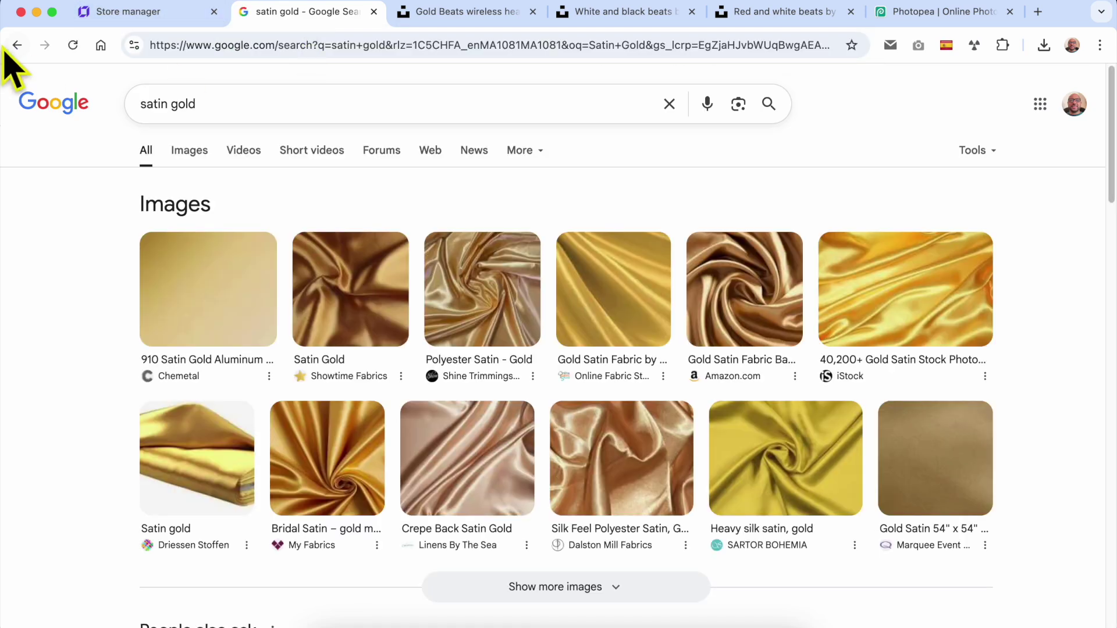
{"action": "left_click", "coordinate": [17, 45]}
- Enter Satin Gold as the Color option's first selection in the store manager and add a second selection row
{"action": "left_click", "coordinate": [102, 11]}
{"action": "key", "text": "super+v"}
{"action": "left_click", "coordinate": [444, 438]}
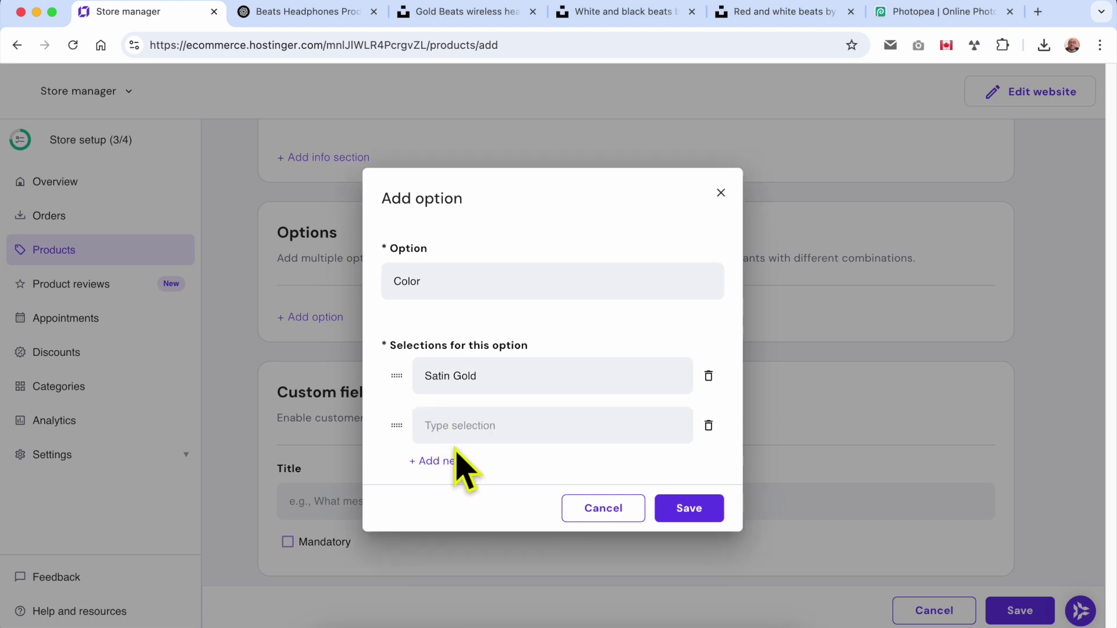
- Find Satin Gold in the ChatGPT conversation's text to return to the Variants (Colors) list
{"action": "left_click", "coordinate": [308, 13]}
{"action": "key", "text": "super+f"}
{"action": "key", "text": "super+v"}
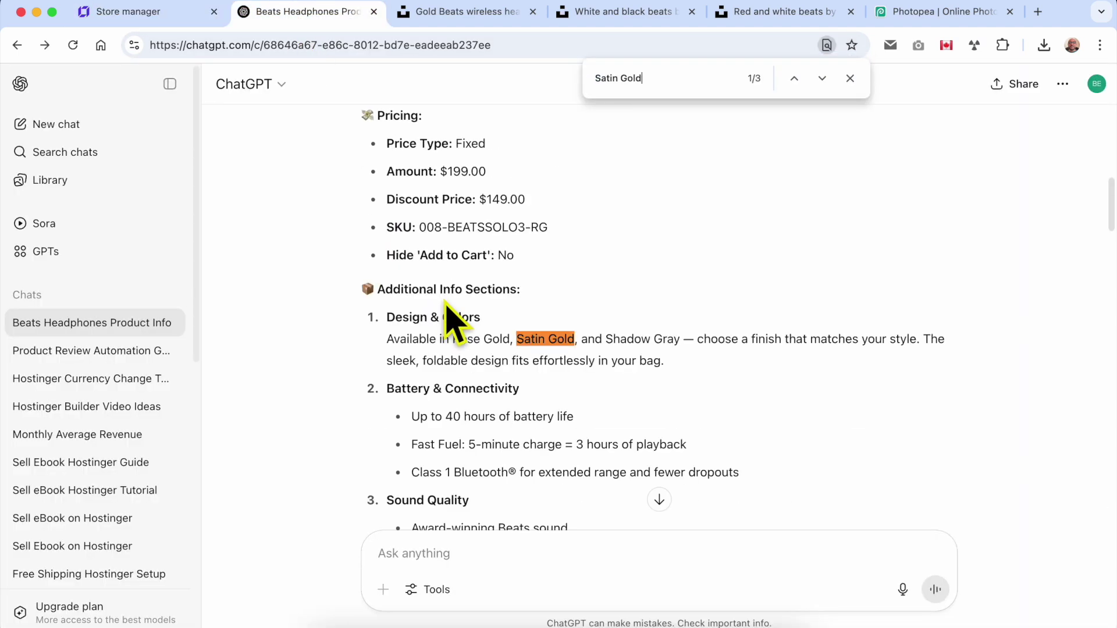
{"action": "left_click", "coordinate": [794, 78]}
{"action": "left_click", "coordinate": [794, 78]}
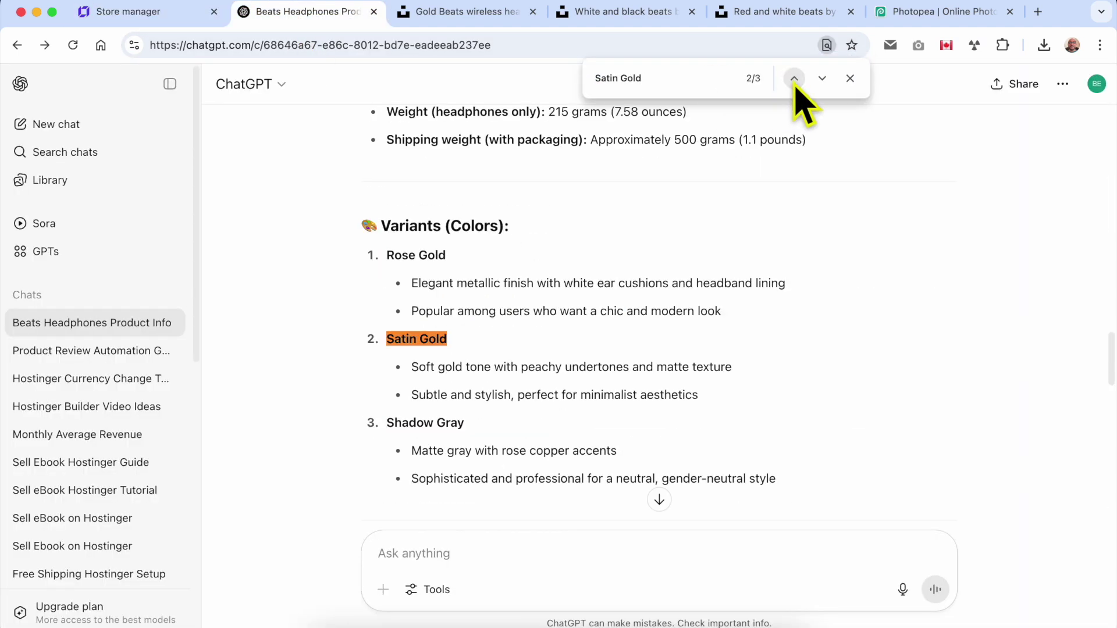
- Copy Rose Gold from ChatGPT's variants list into the Color option's second selection in the store manager
{"action": "left_click_drag", "start_coordinate": [387, 256], "coordinate": [447, 258]}
{"action": "key", "text": "super+c"}
{"action": "left_click", "coordinate": [169, 13]}
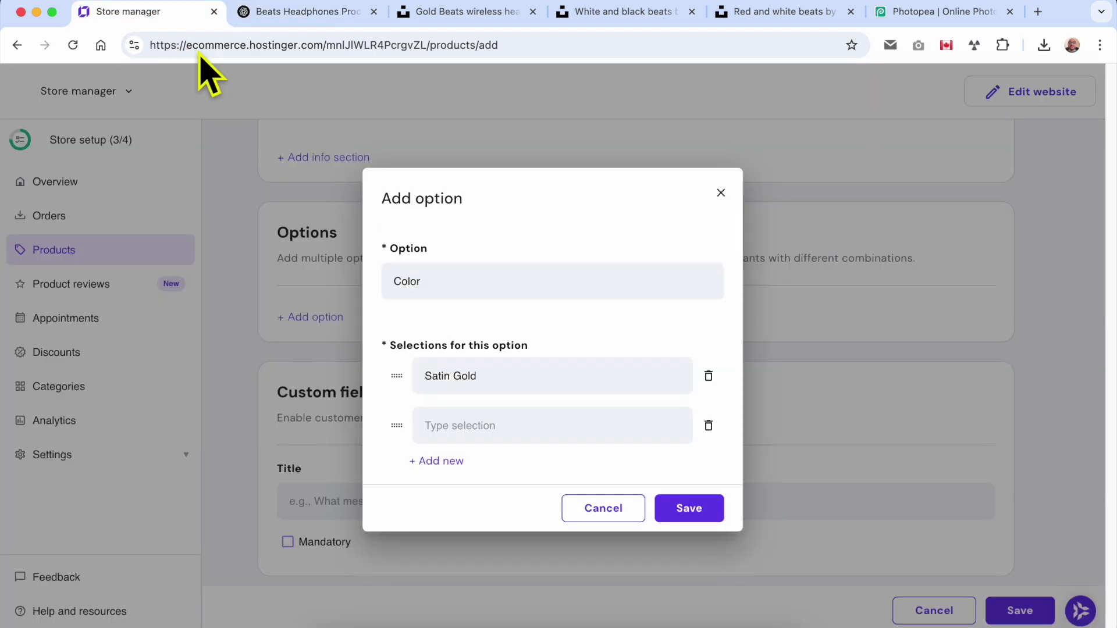
{"action": "left_click", "coordinate": [466, 424]}
{"action": "key", "text": "super+v"}
{"action": "left_click", "coordinate": [305, 13]}
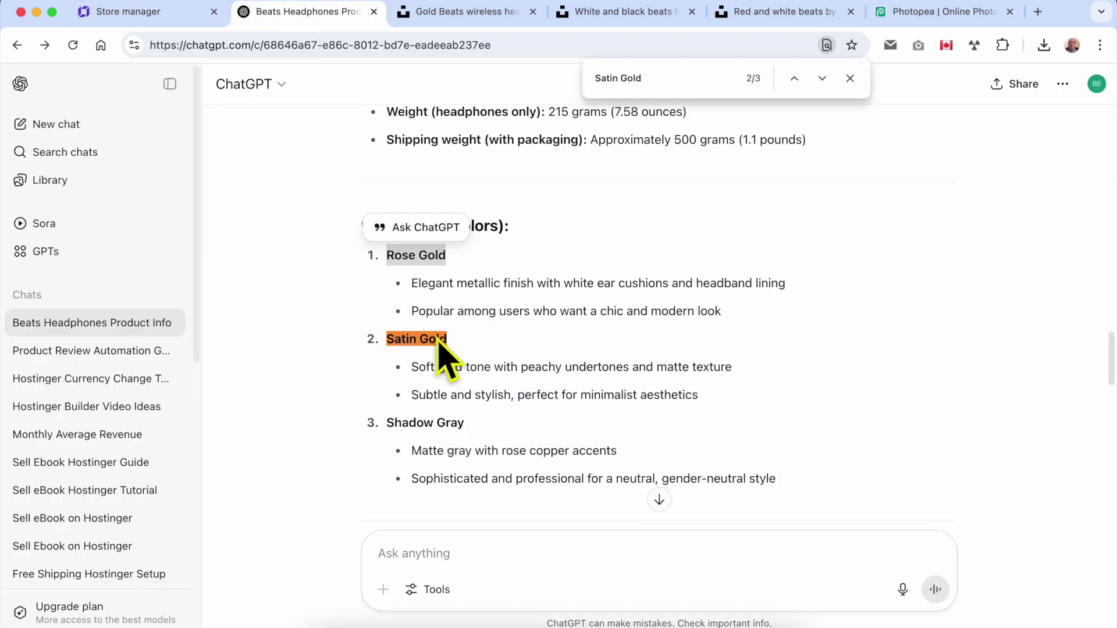
{"action": "left_click_drag", "start_coordinate": [387, 422], "coordinate": [463, 427]}
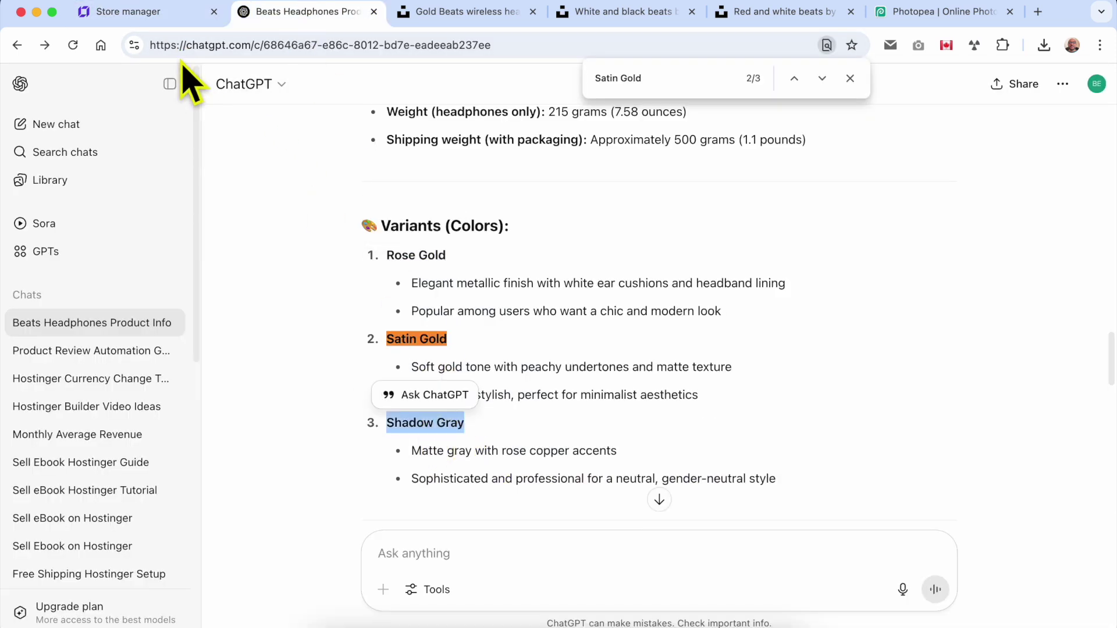
{"action": "left_click", "coordinate": [169, 13]}
{"action": "left_click", "coordinate": [319, 16]}
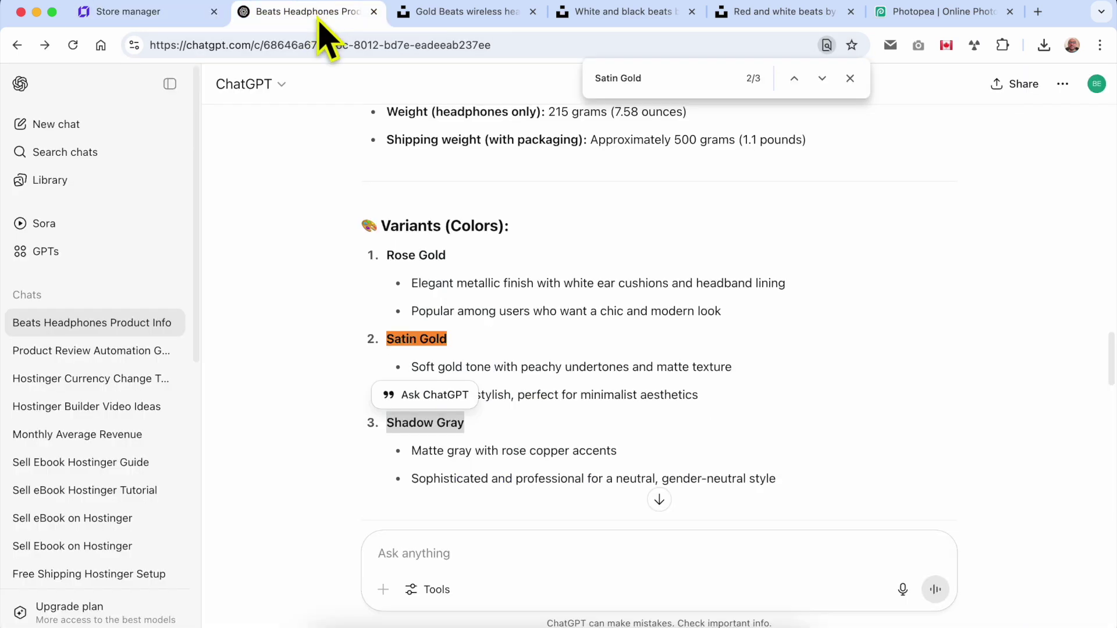
{"action": "left_click", "coordinate": [169, 12]}
- Check the product photos New Project (3).jpg and New Project.jpg in Finder's Downloads folder for the headphone colors, and return to the store manager
{"action": "left_click", "coordinate": [330, 627]}
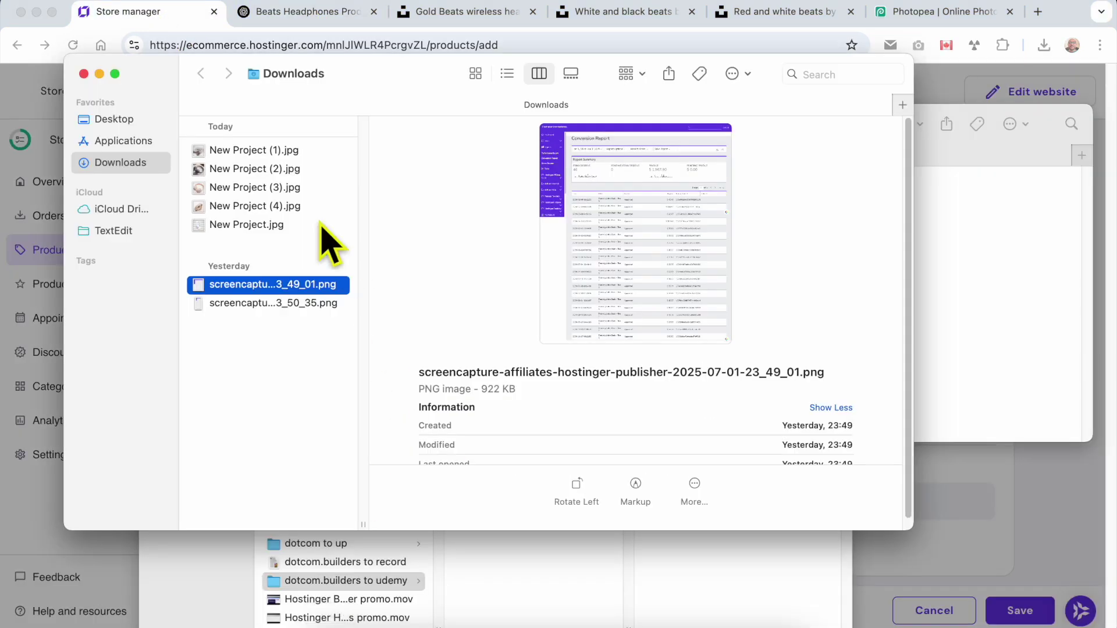
{"action": "left_click", "coordinate": [270, 187]}
{"action": "left_click", "coordinate": [251, 224]}
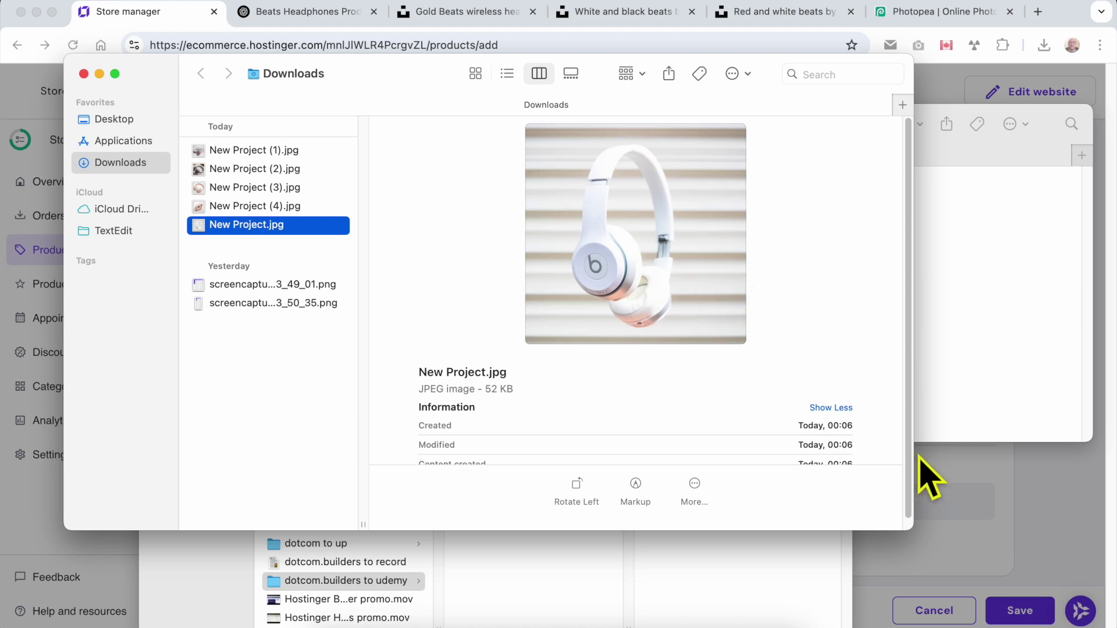
{"action": "left_click", "coordinate": [961, 507]}
- Add White as the third selection of the Color option and save the option
{"action": "left_click", "coordinate": [452, 460]}
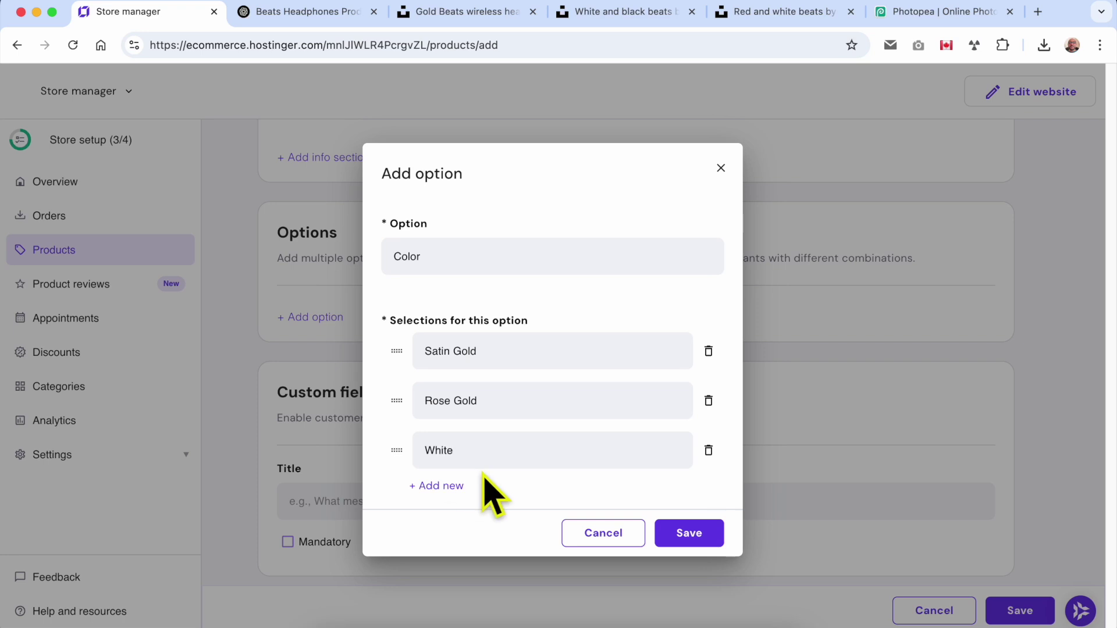
{"action": "left_click", "coordinate": [689, 533]}
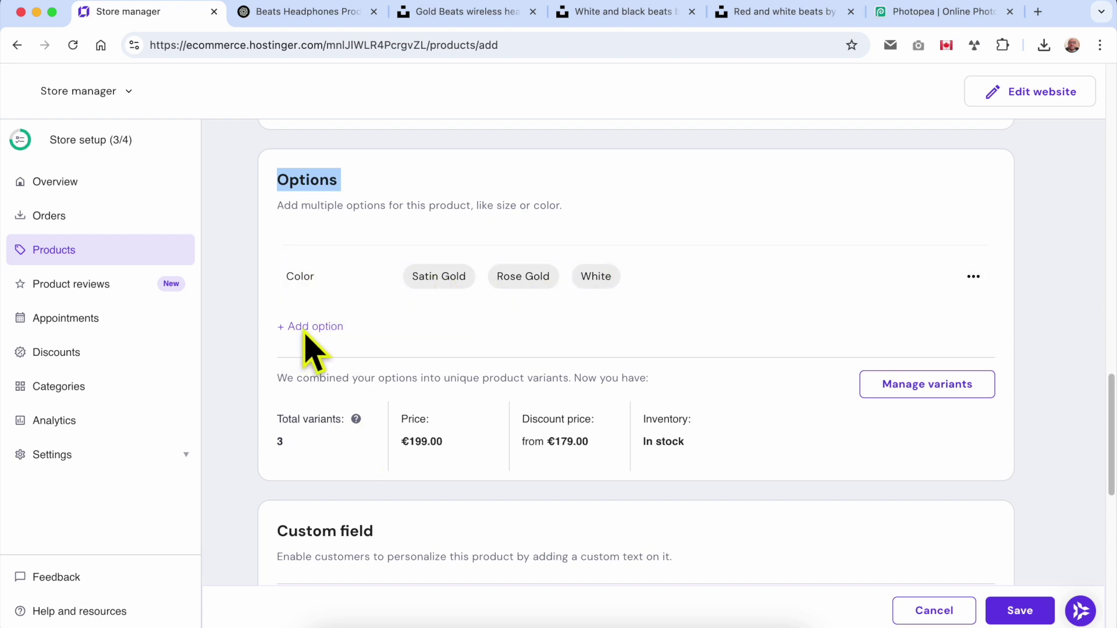
- Inspect the blank form for another option and the Color option's edit form, closing each one
{"action": "left_click", "coordinate": [323, 327]}
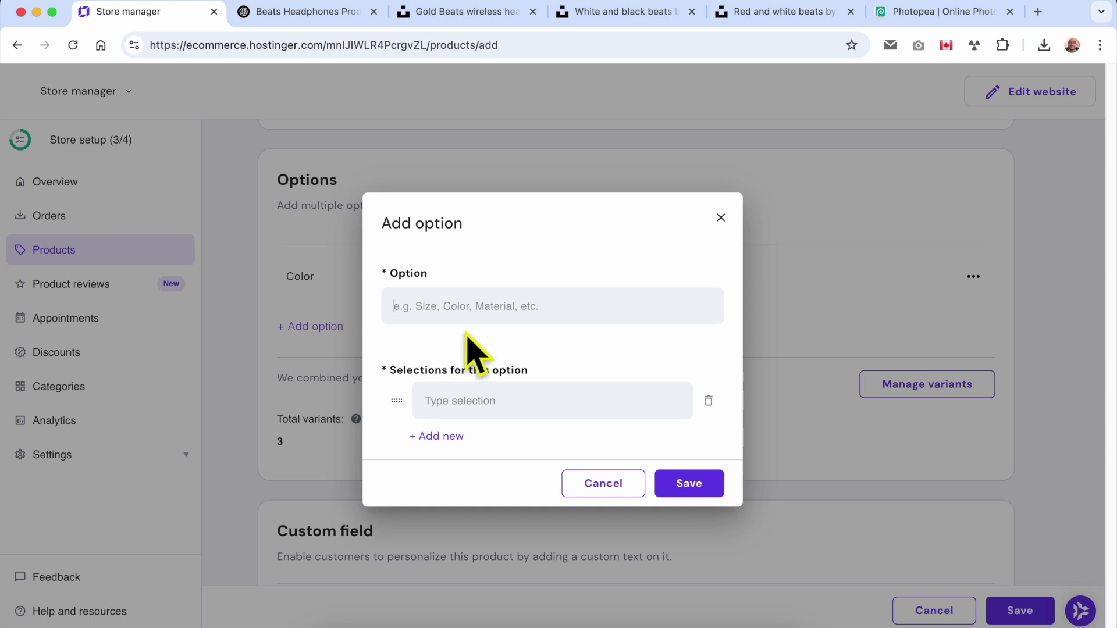
{"action": "left_click", "coordinate": [720, 219]}
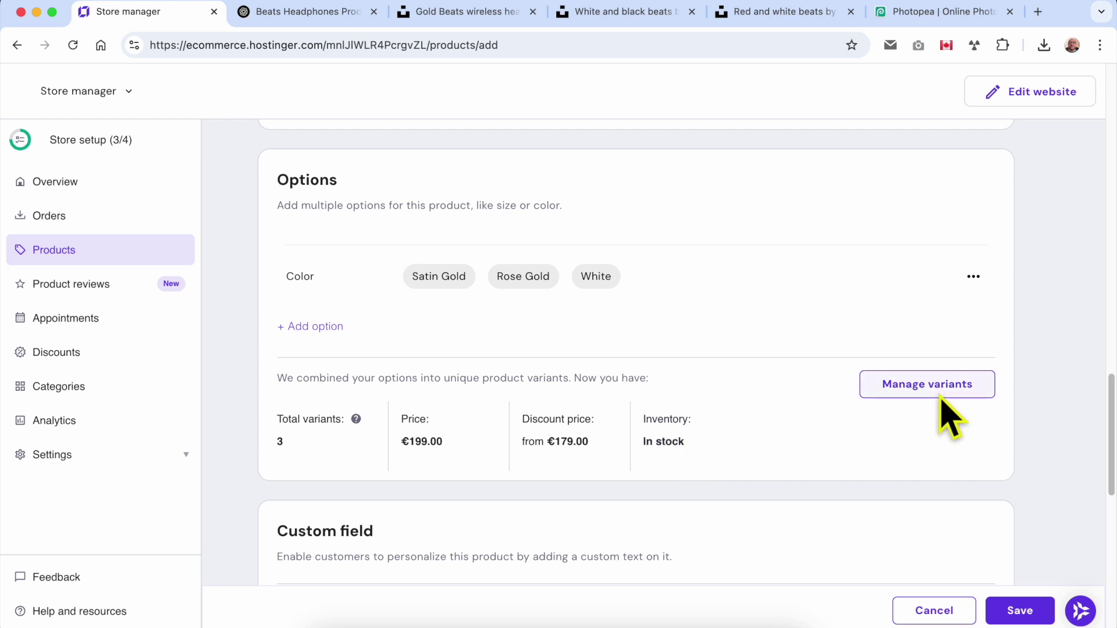
{"action": "left_click", "coordinate": [973, 276]}
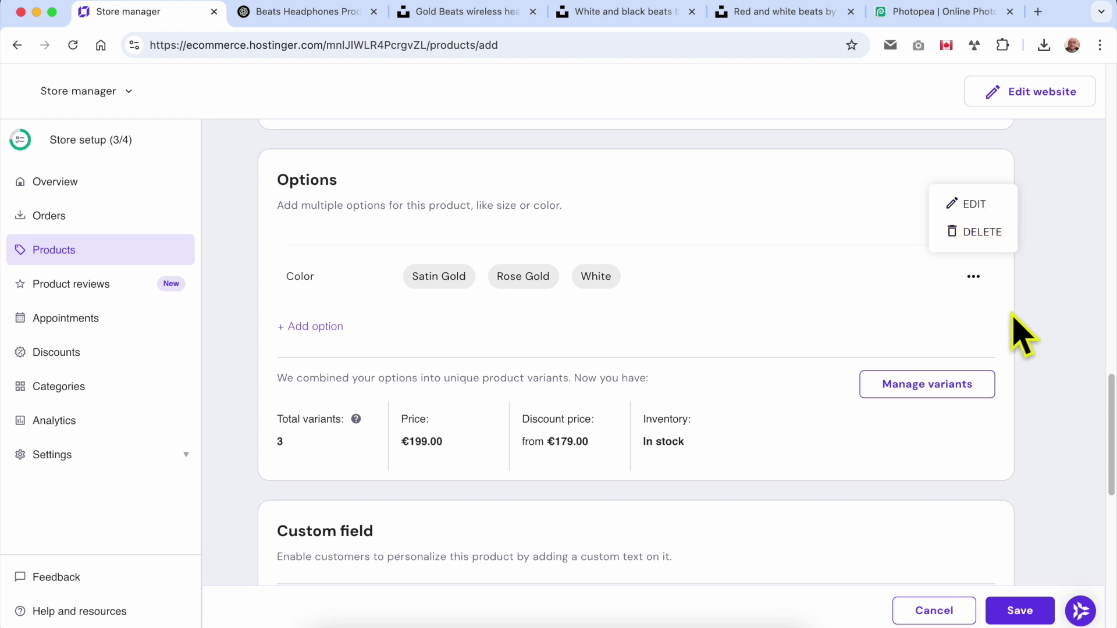
{"action": "left_click", "coordinate": [980, 203]}
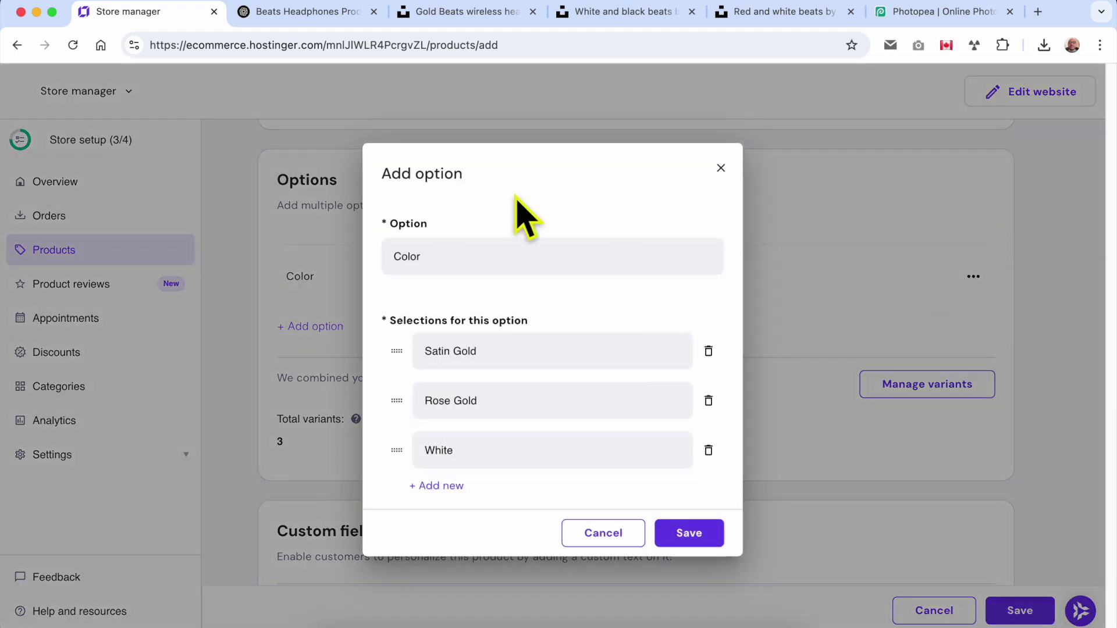
{"action": "left_click", "coordinate": [720, 168]}
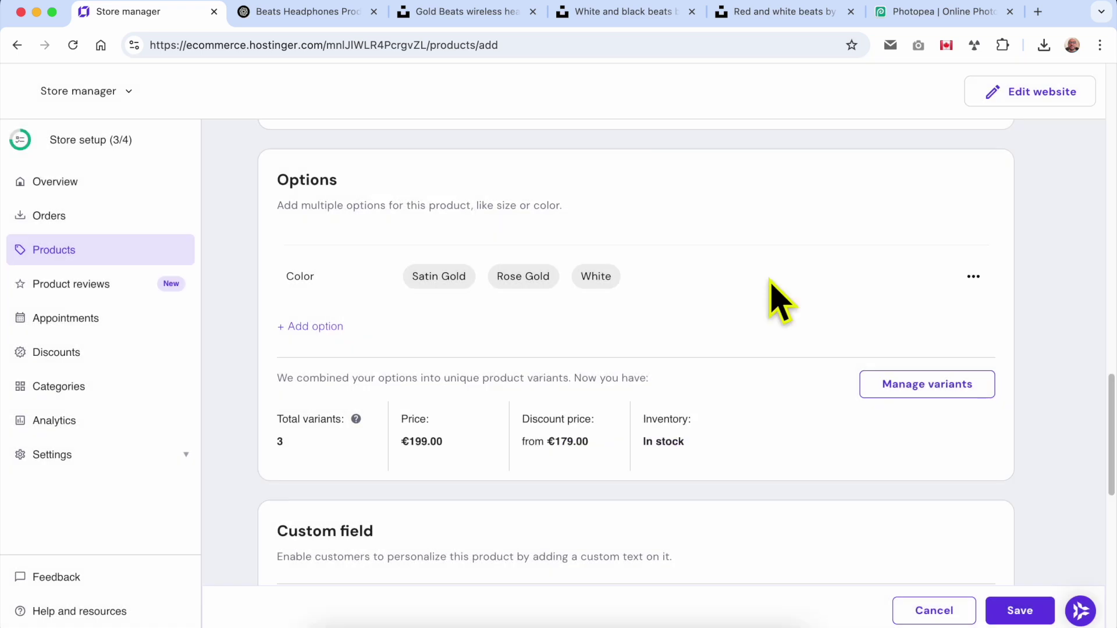
- Assign the matching headphone photos to the Satin Gold, Rose Gold and White variants in the variant manager
{"action": "left_click", "coordinate": [930, 384]}
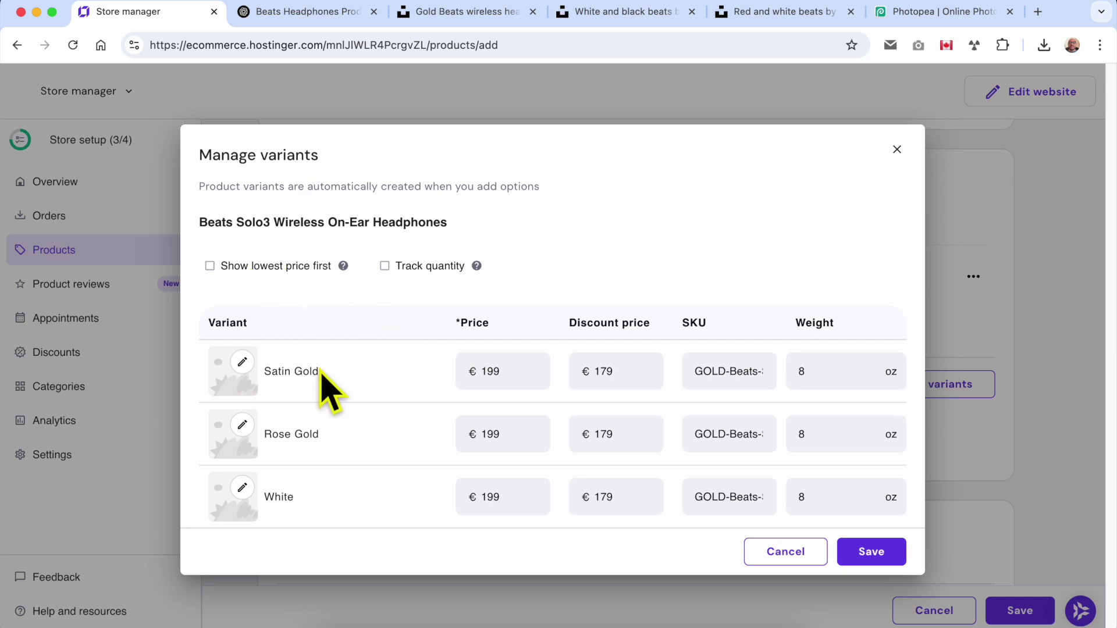
{"action": "left_click", "coordinate": [243, 364]}
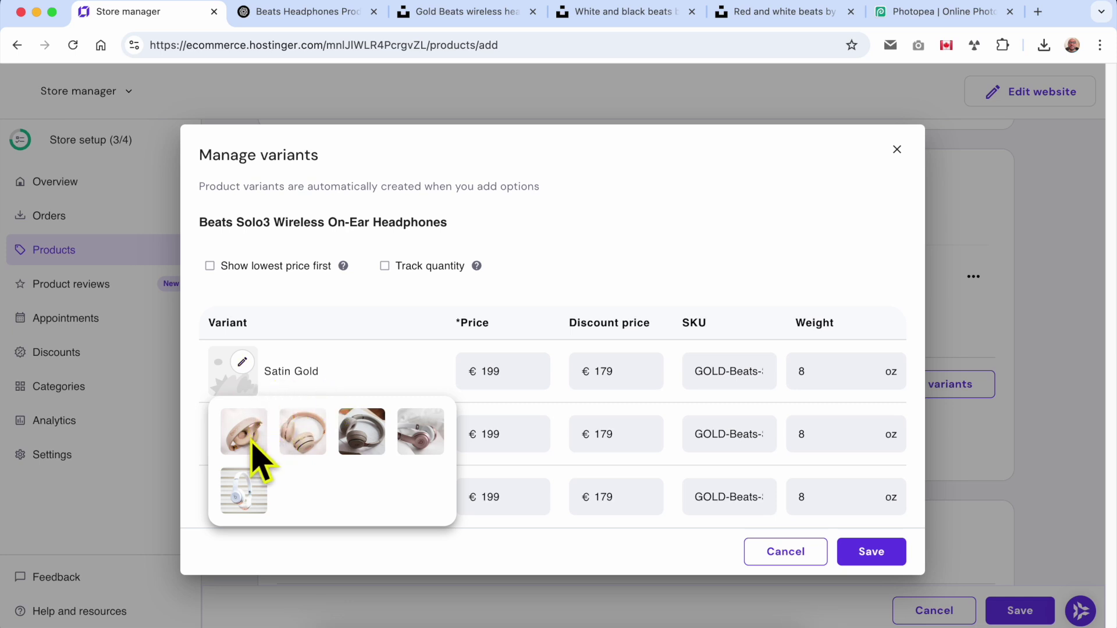
{"action": "left_click", "coordinate": [298, 449]}
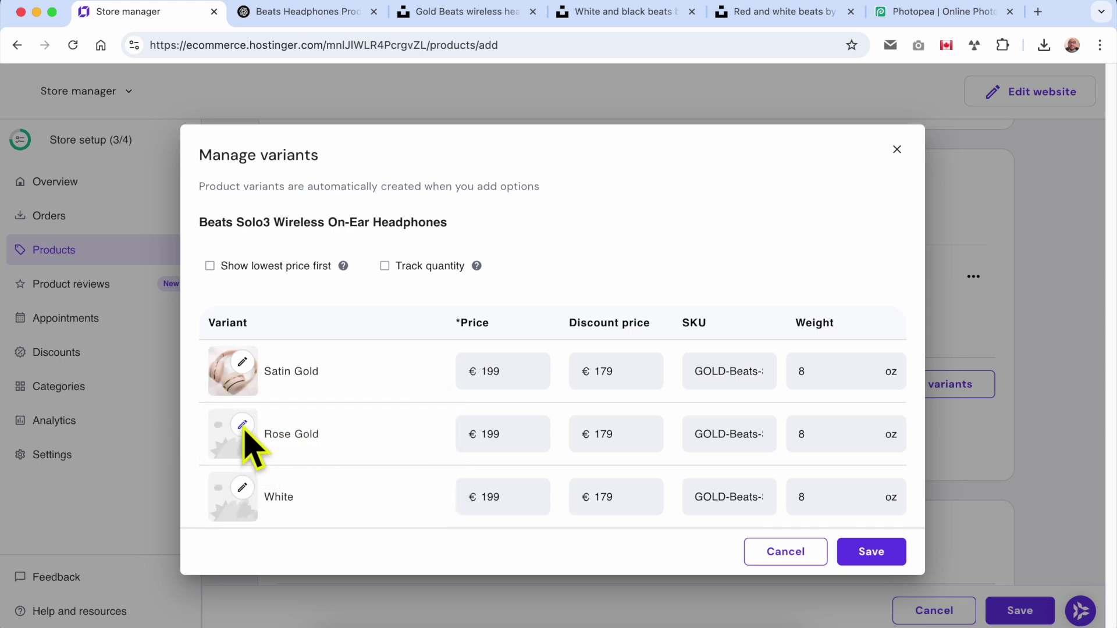
{"action": "left_click", "coordinate": [244, 427]}
{"action": "left_click", "coordinate": [415, 494]}
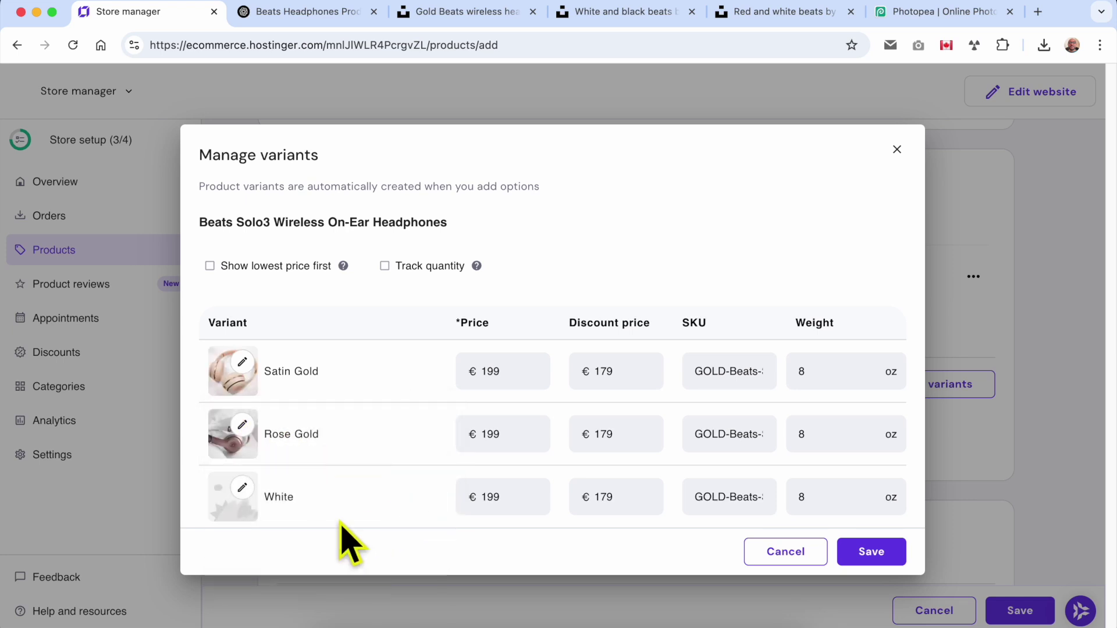
{"action": "left_click", "coordinate": [243, 489]}
{"action": "left_click", "coordinate": [259, 434]}
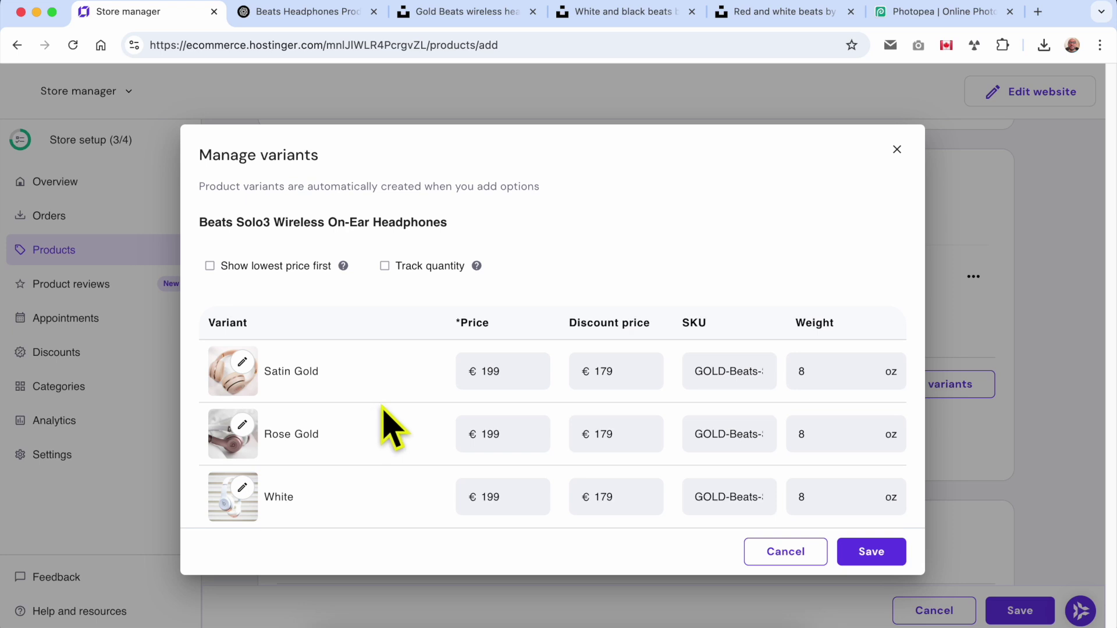
- Set the Rose Gold variant's price to €249 and its discount price to €199
{"action": "left_click", "coordinate": [517, 376]}
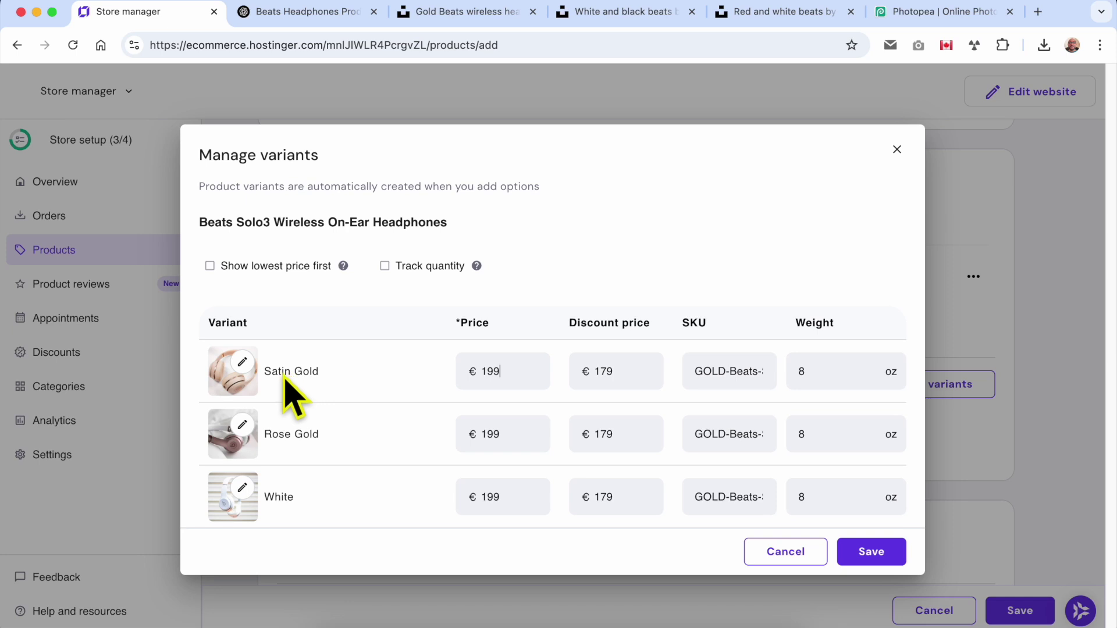
{"action": "left_click_drag", "start_coordinate": [516, 376], "coordinate": [461, 377]}
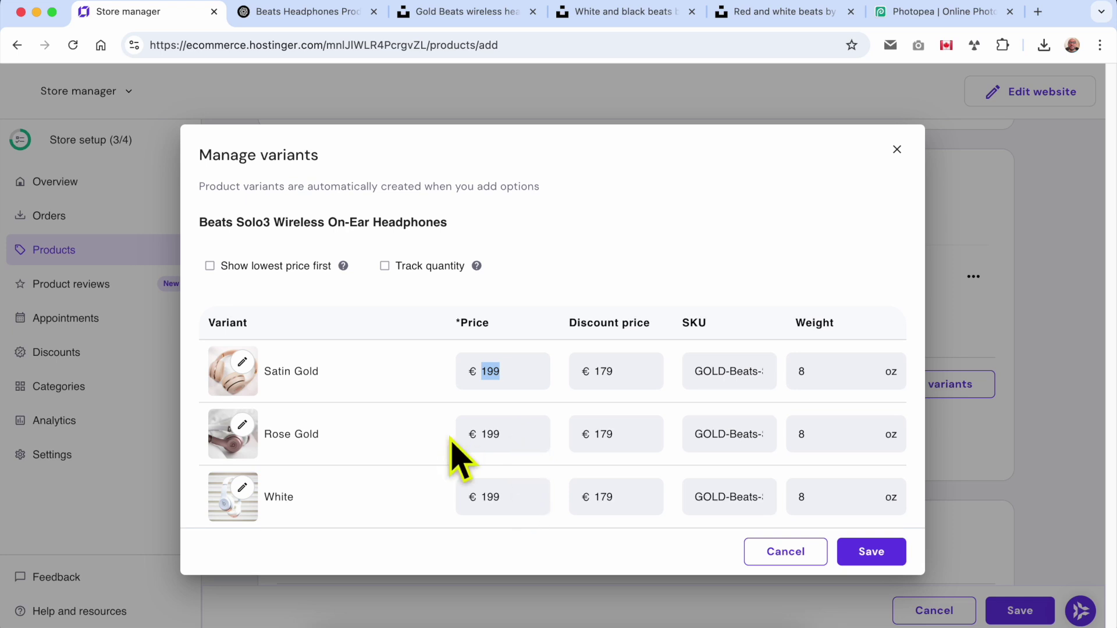
{"action": "left_click", "coordinate": [519, 437]}
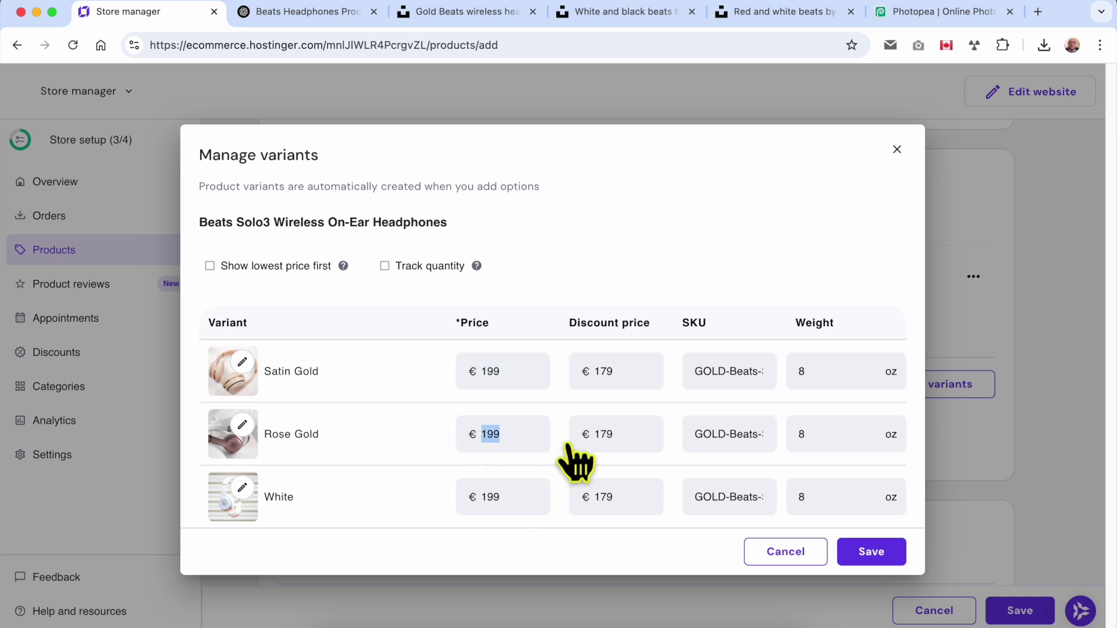
{"action": "type", "text": "240"}
{"action": "key", "text": "BackSpace"}
{"action": "type", "text": "9"}
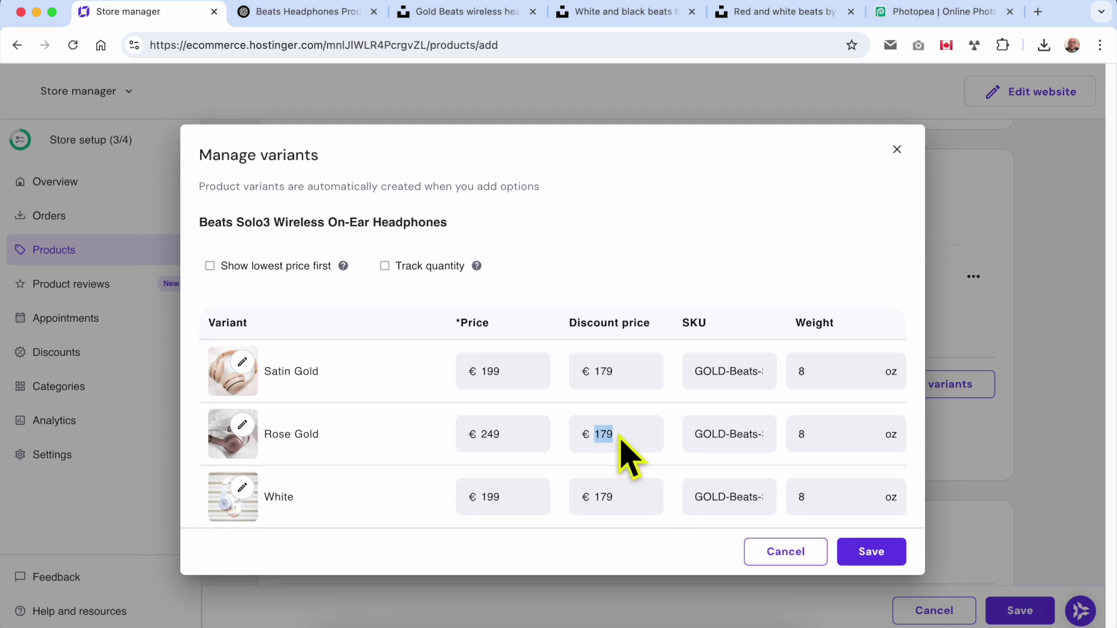
{"action": "type", "text": "2"}
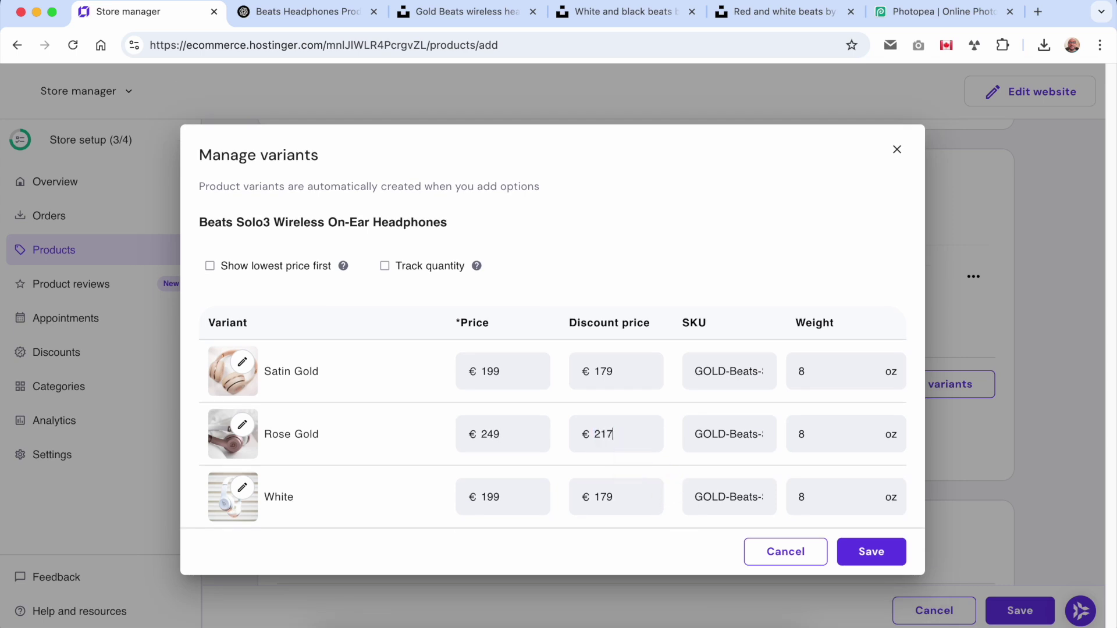
{"action": "left_click_drag", "start_coordinate": [615, 437], "coordinate": [595, 441]}
{"action": "type", "text": "199"}
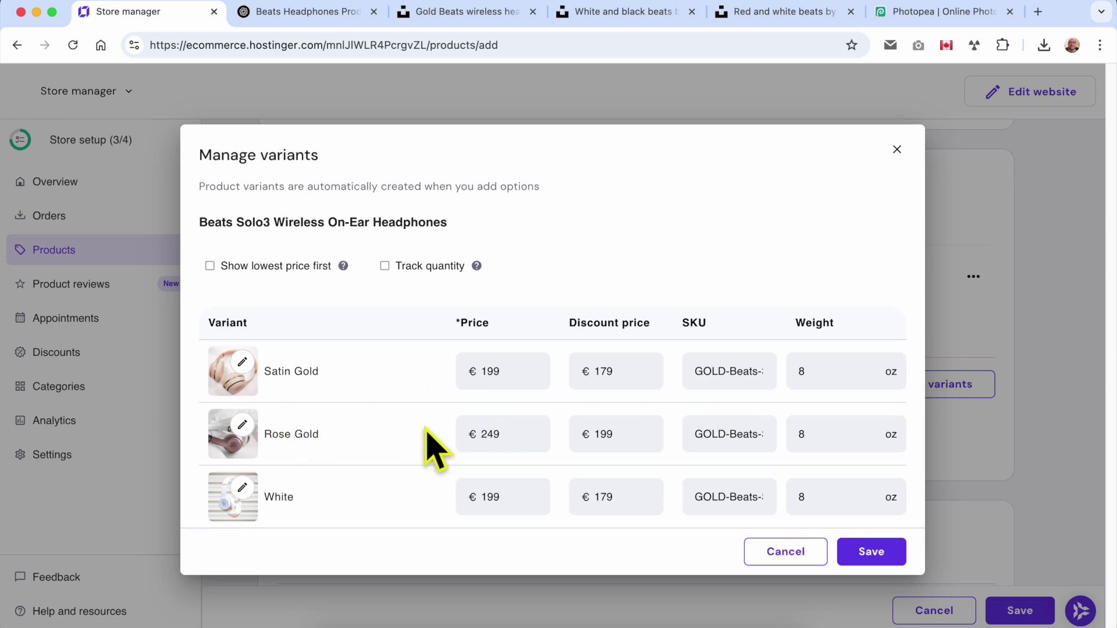
- Make the variant SKUs distinct by starting them with SatinGOLD, RoseGOLD and White for their respective colors
{"action": "left_click", "coordinate": [718, 381]}
{"action": "type", "text": "Satin"}
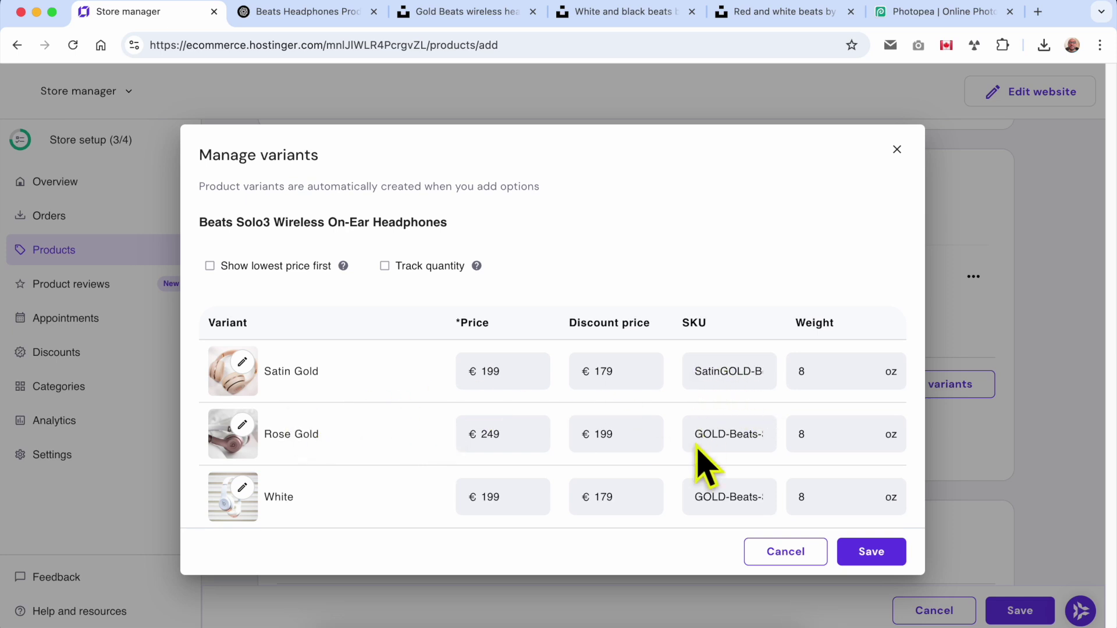
{"action": "type", "text": "rose"}
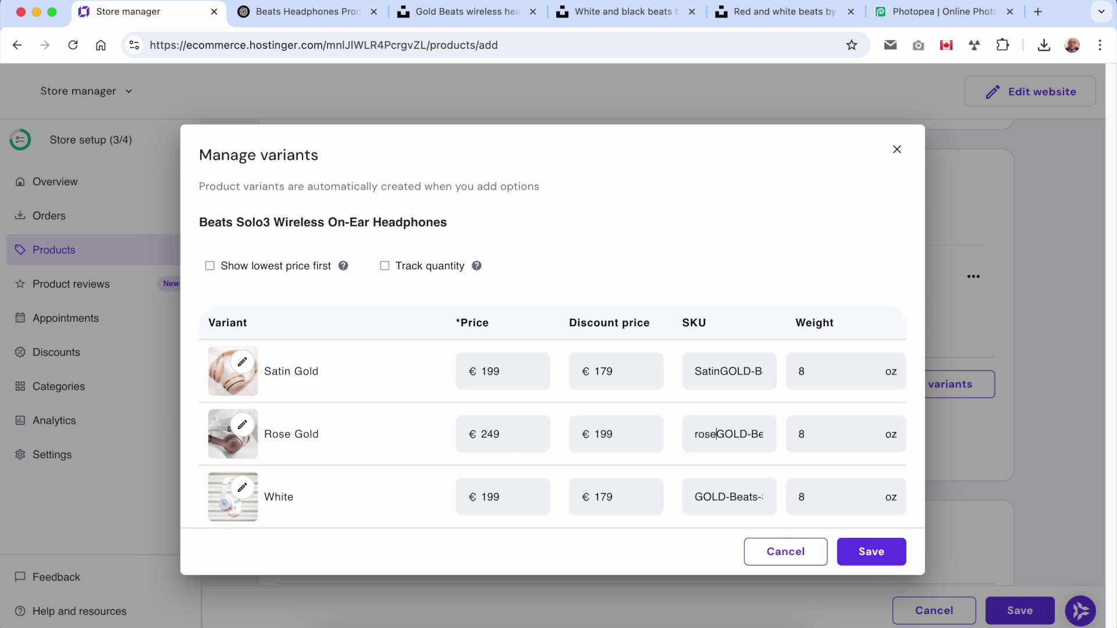
{"action": "key", "text": "BackSpace"}
{"action": "key", "text": "BackSpace"}
{"action": "left_click", "coordinate": [696, 495]}
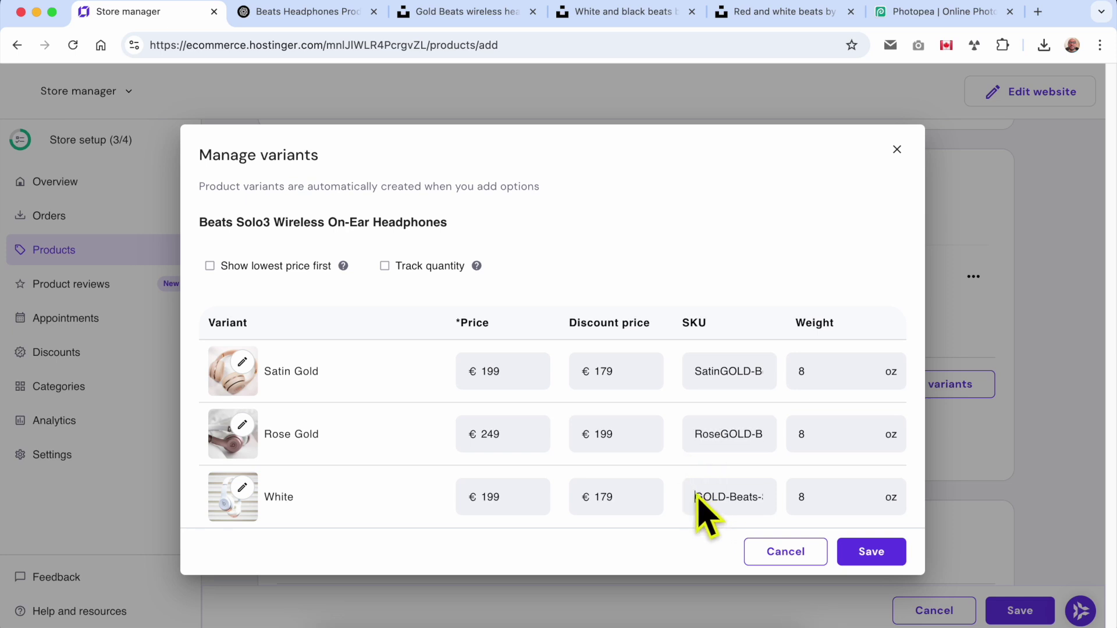
{"action": "type", "text": "White"}
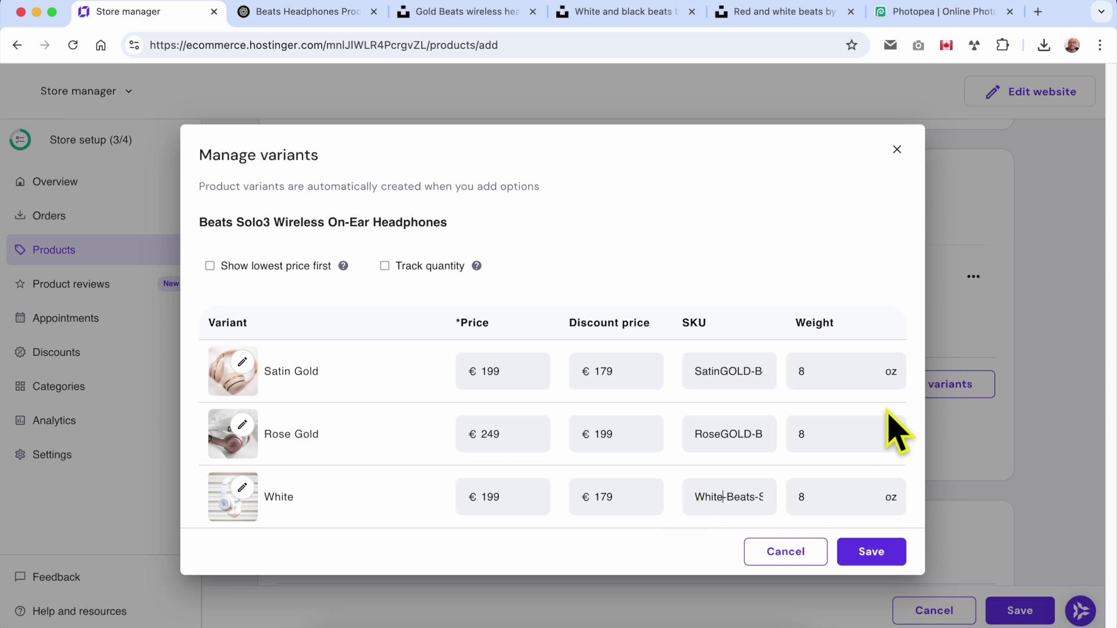
{"action": "left_click", "coordinate": [853, 374]}
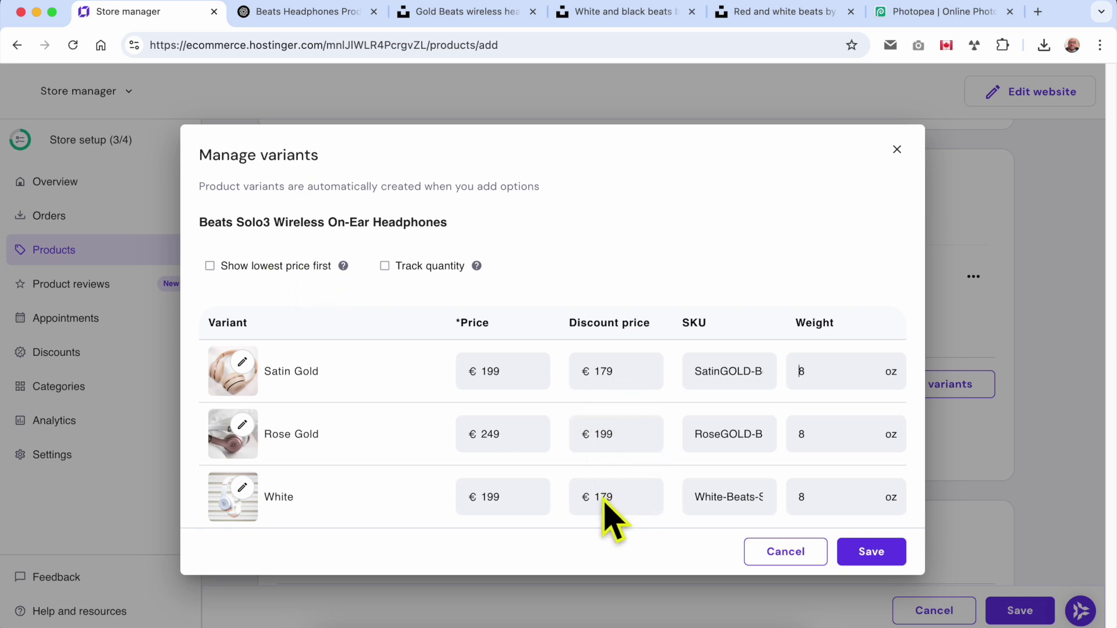
{"action": "left_click_drag", "start_coordinate": [610, 504], "coordinate": [602, 507]}
{"action": "type", "text": "159"}
{"action": "key", "text": "BackSpace"}
{"action": "key", "text": "BackSpace"}
{"action": "key", "text": "BackSpace"}
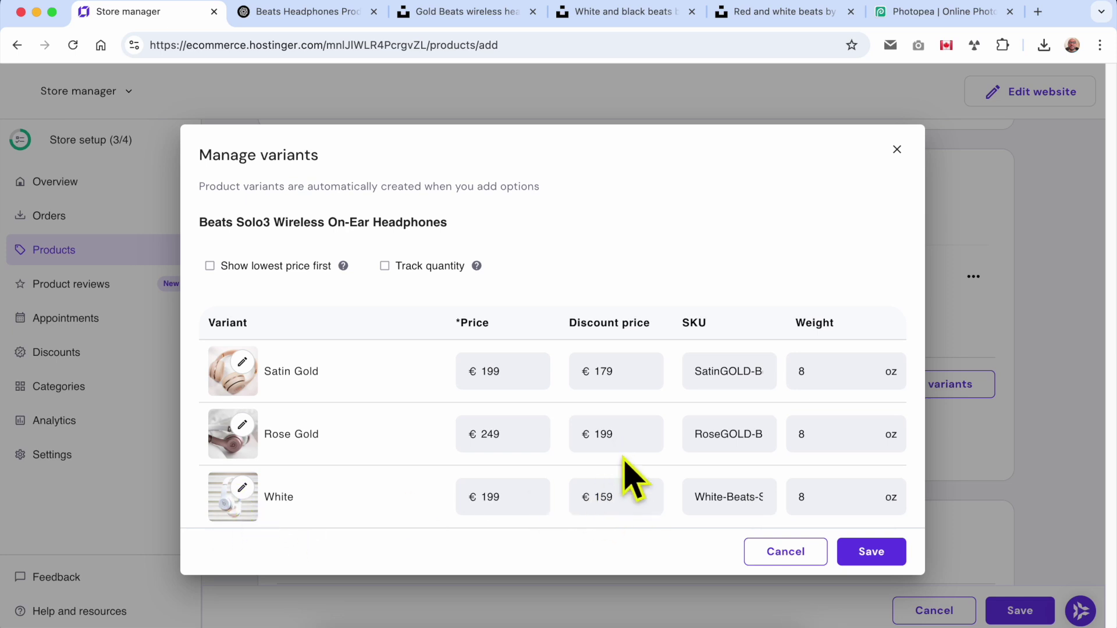
{"action": "key", "text": "BackSpace"}
{"action": "key", "text": "BackSpace"}
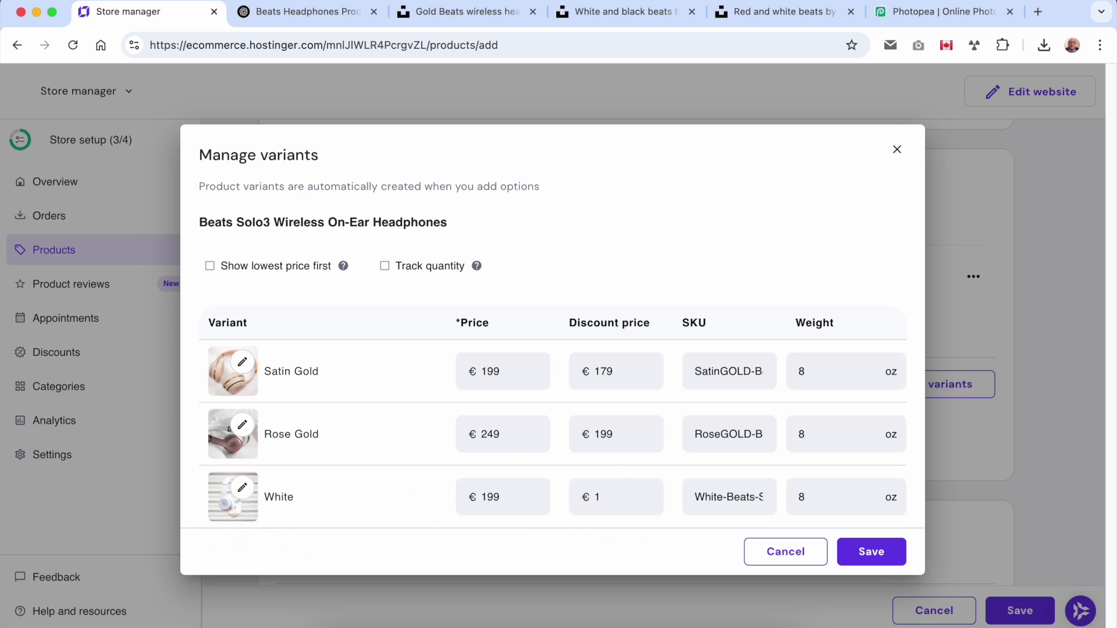
{"action": "type", "text": "79"}
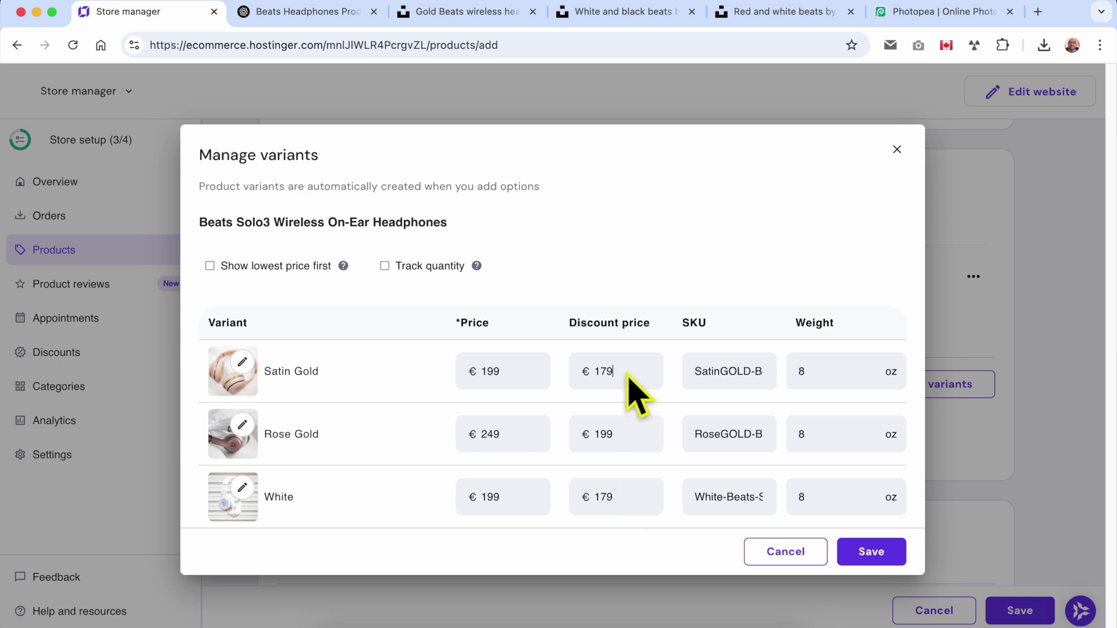
- Set the Satin Gold variant's discount price to €159 and enable showing the lowest price first
{"action": "key", "text": "BackSpace"}
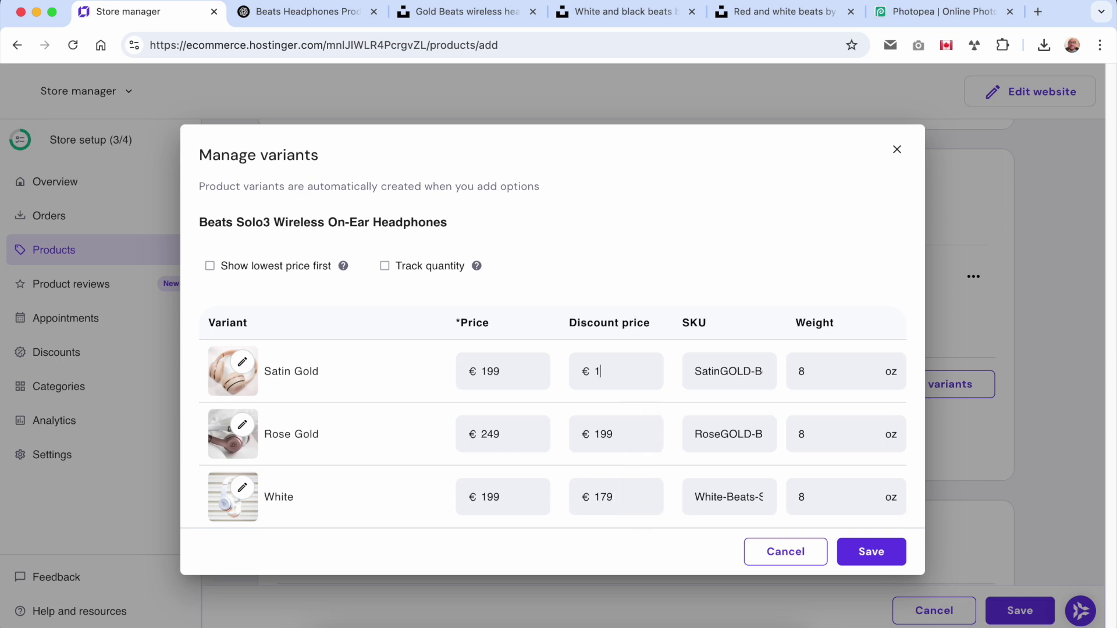
{"action": "double_click", "coordinate": [601, 373]}
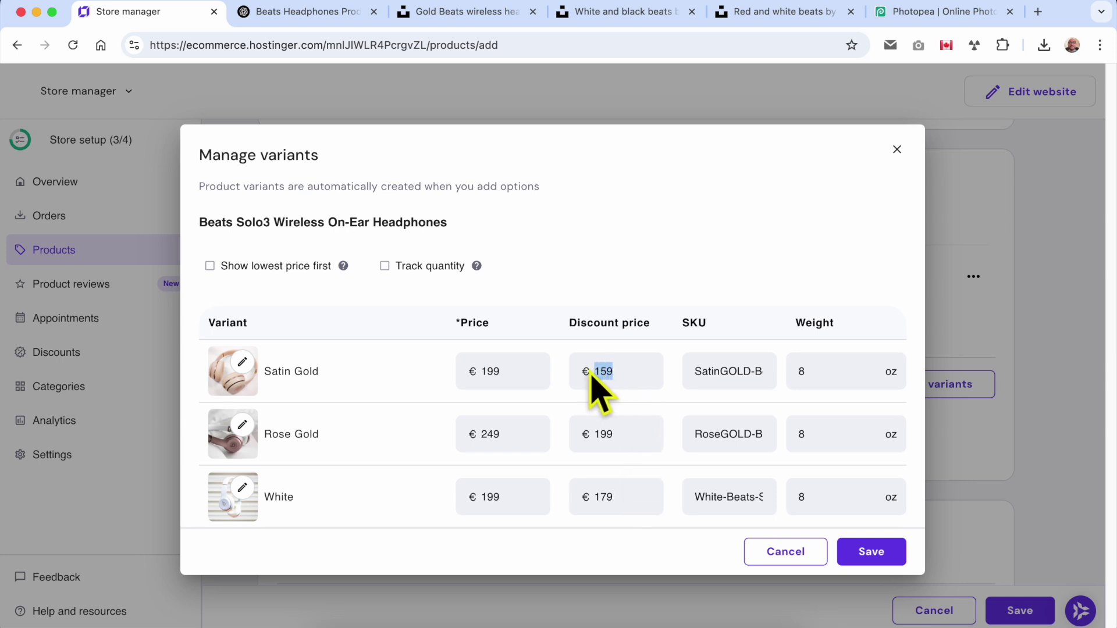
{"action": "left_click", "coordinate": [209, 267]}
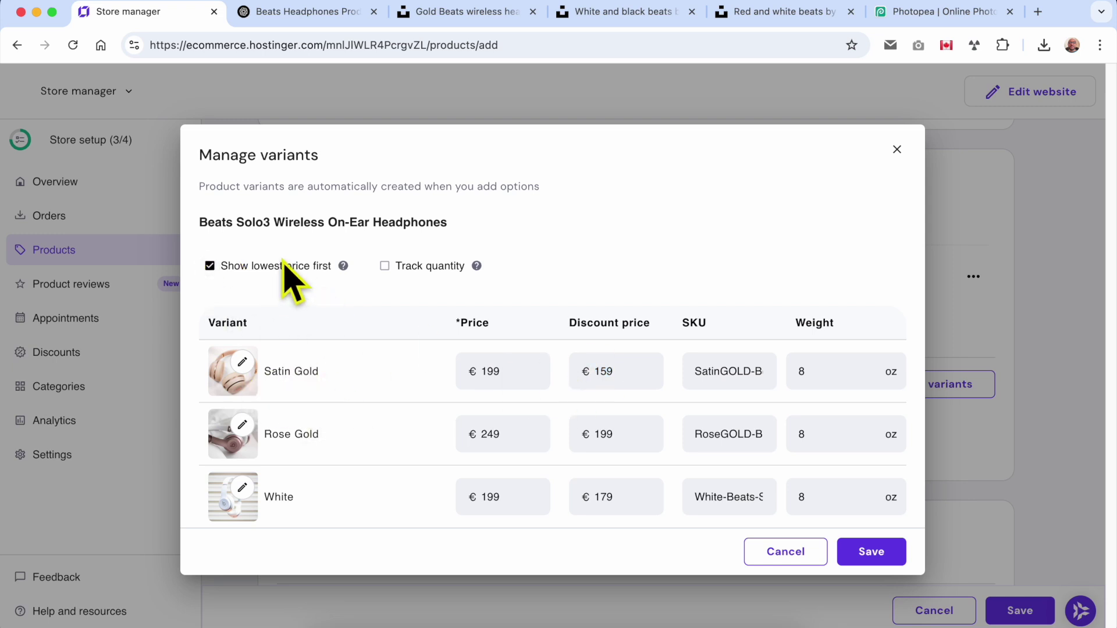
{"action": "mouse_move", "coordinate": [345, 268]}
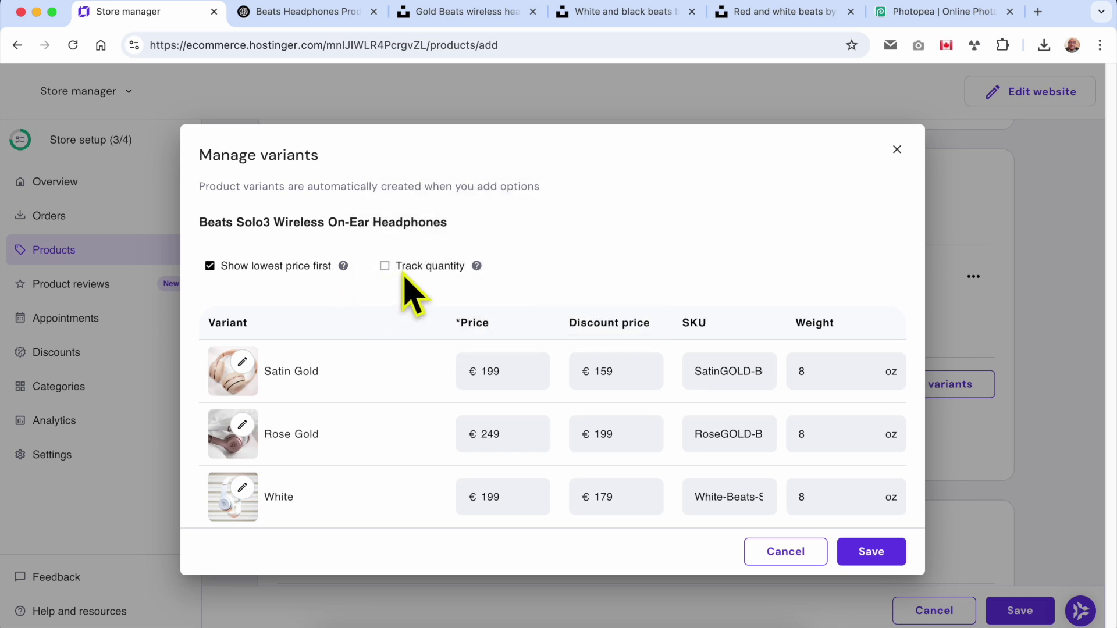
- Enable quantity tracking and set quantities to 10 for Satin Gold, 10 for Rose Gold and 5 for White
{"action": "left_click", "coordinate": [404, 269]}
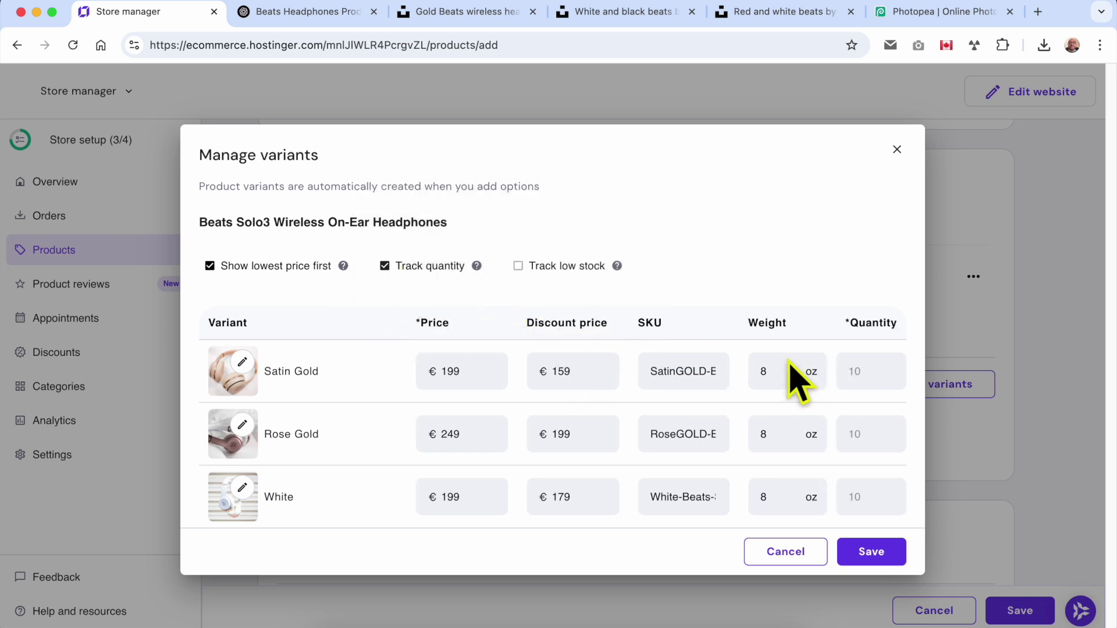
{"action": "left_click", "coordinate": [874, 374]}
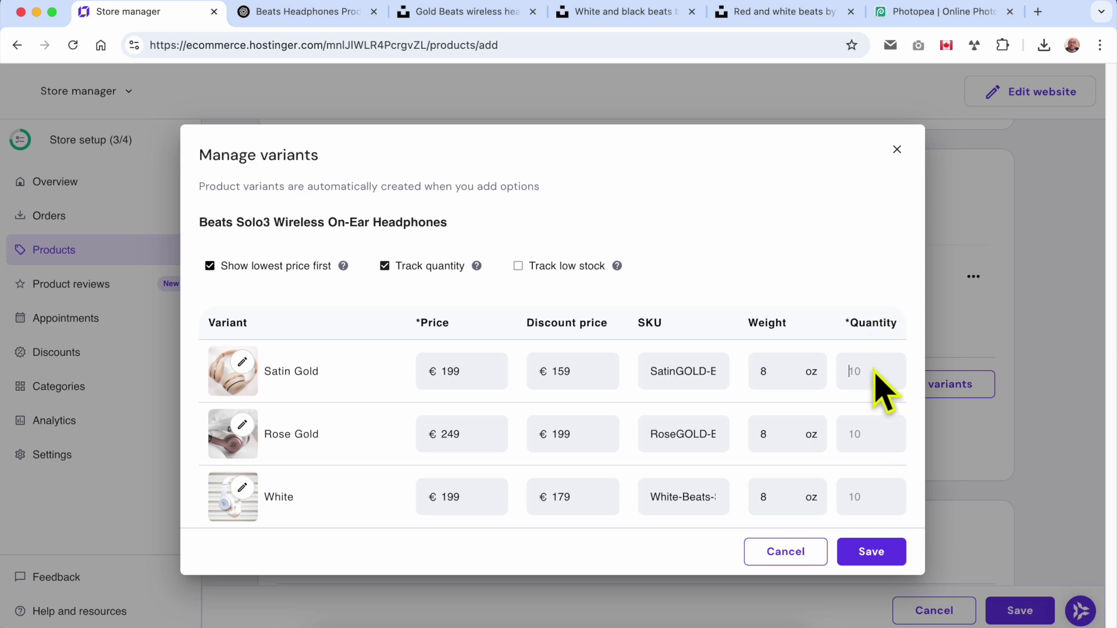
{"action": "type", "text": "10"}
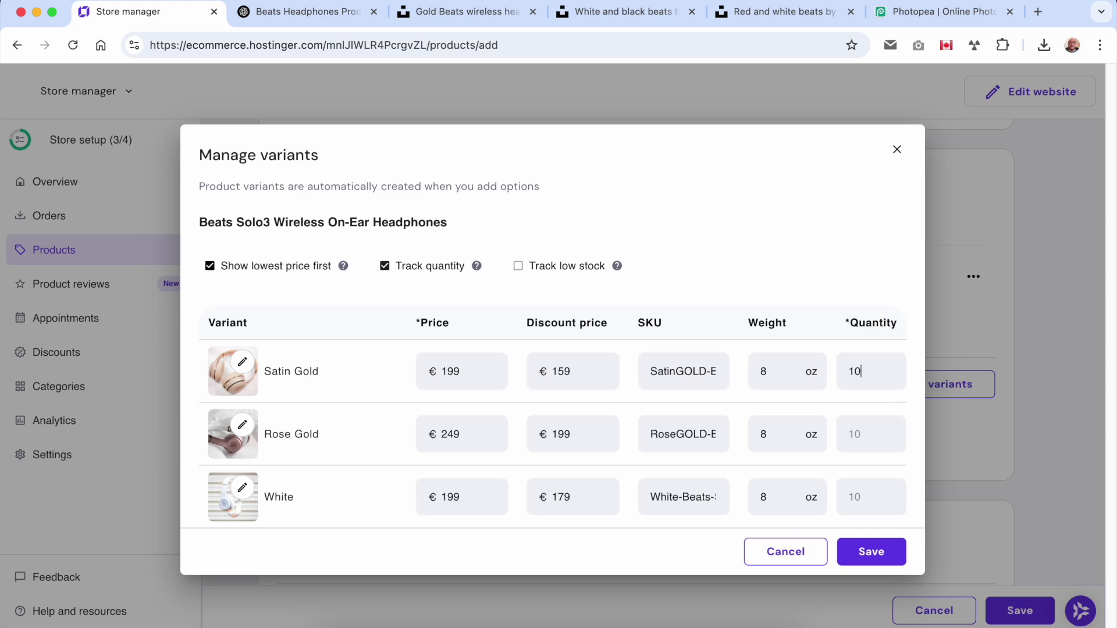
{"action": "left_click", "coordinate": [877, 442]}
{"action": "type", "text": "10"}
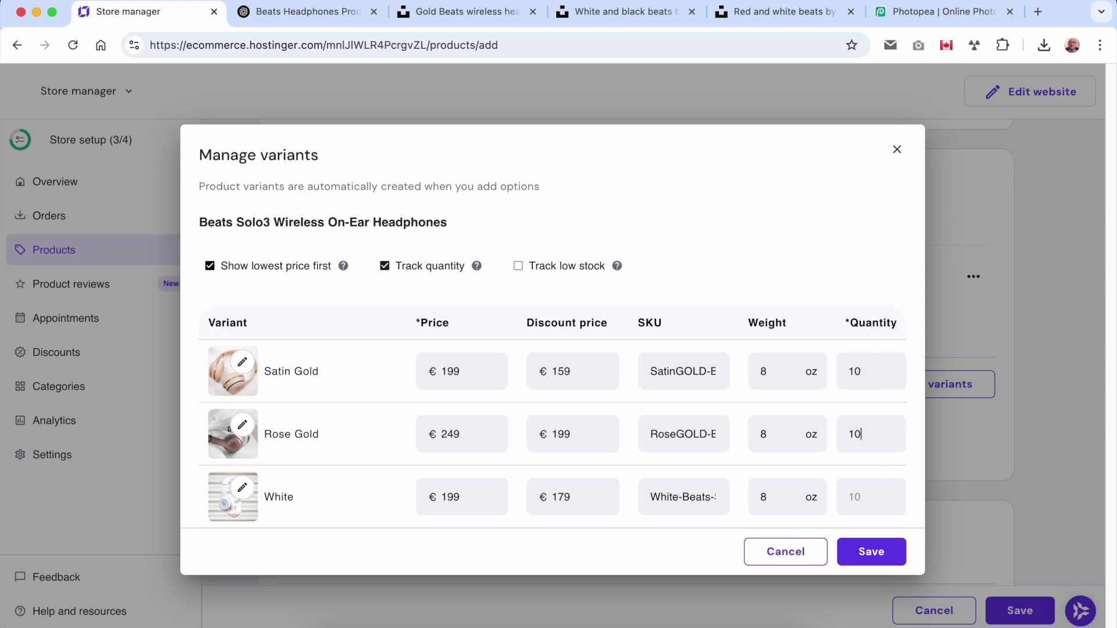
{"action": "left_click", "coordinate": [877, 504]}
{"action": "type", "text": "5"}
- Enable low stock tracking with a threshold of 3 for all three variants, and save the variants
{"action": "left_click", "coordinate": [562, 266]}
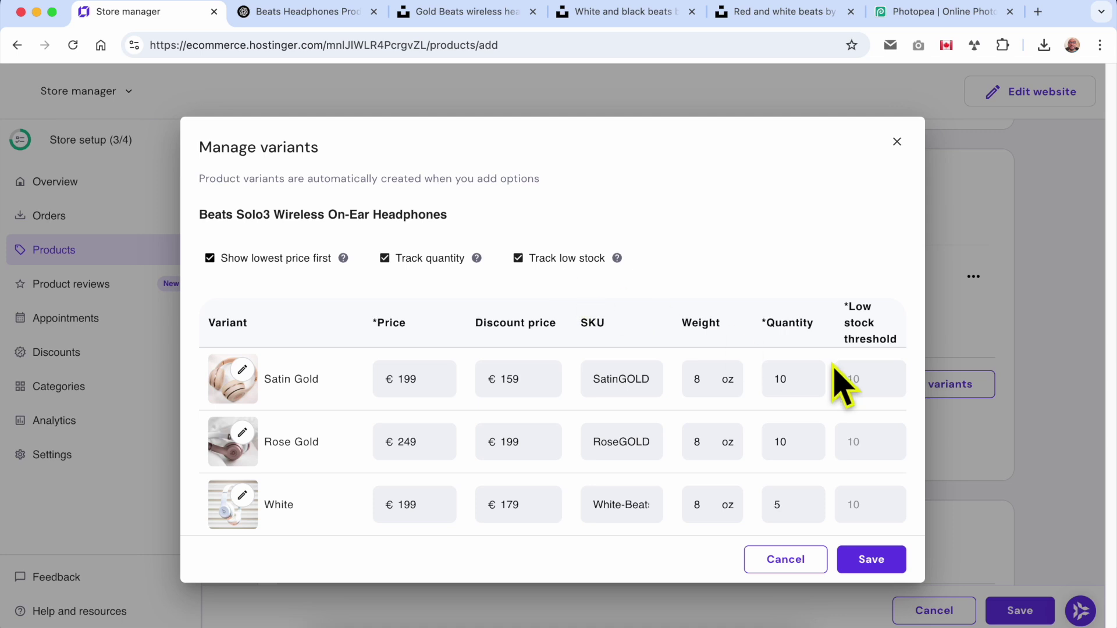
{"action": "left_click", "coordinate": [872, 385]}
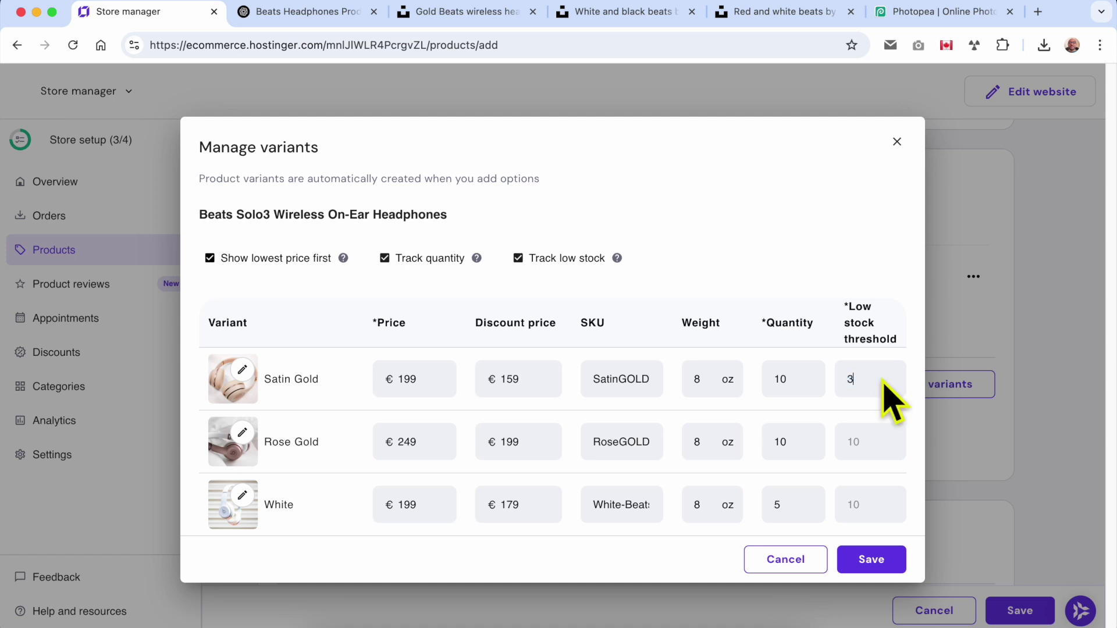
{"action": "left_click", "coordinate": [872, 439]}
{"action": "type", "text": "3"}
{"action": "left_click", "coordinate": [867, 502]}
{"action": "type", "text": "3"}
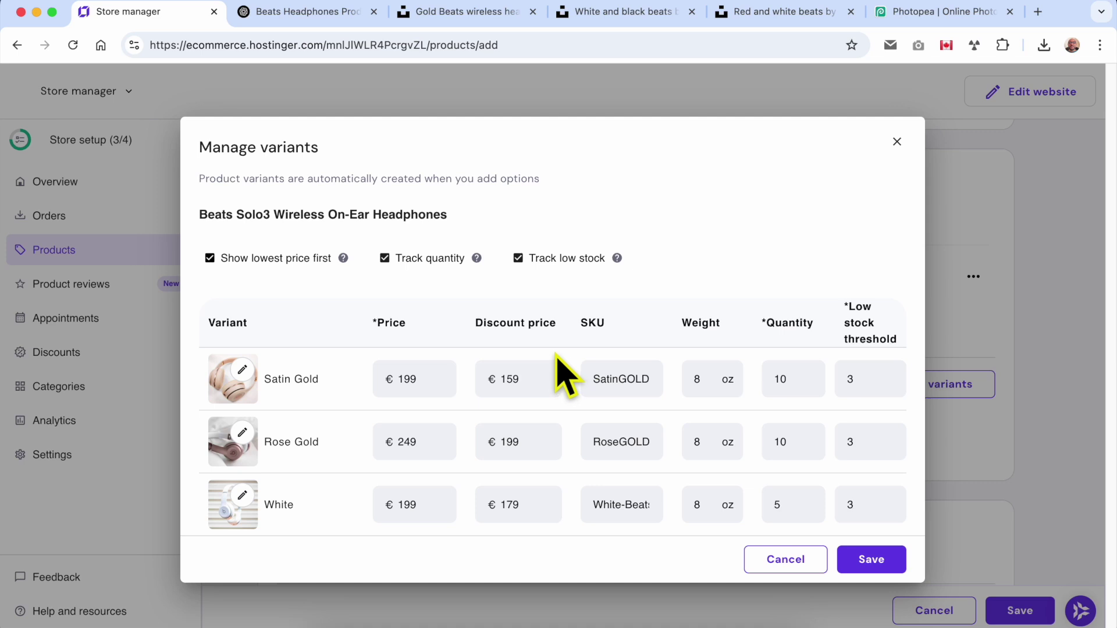
{"action": "left_click", "coordinate": [871, 560]}
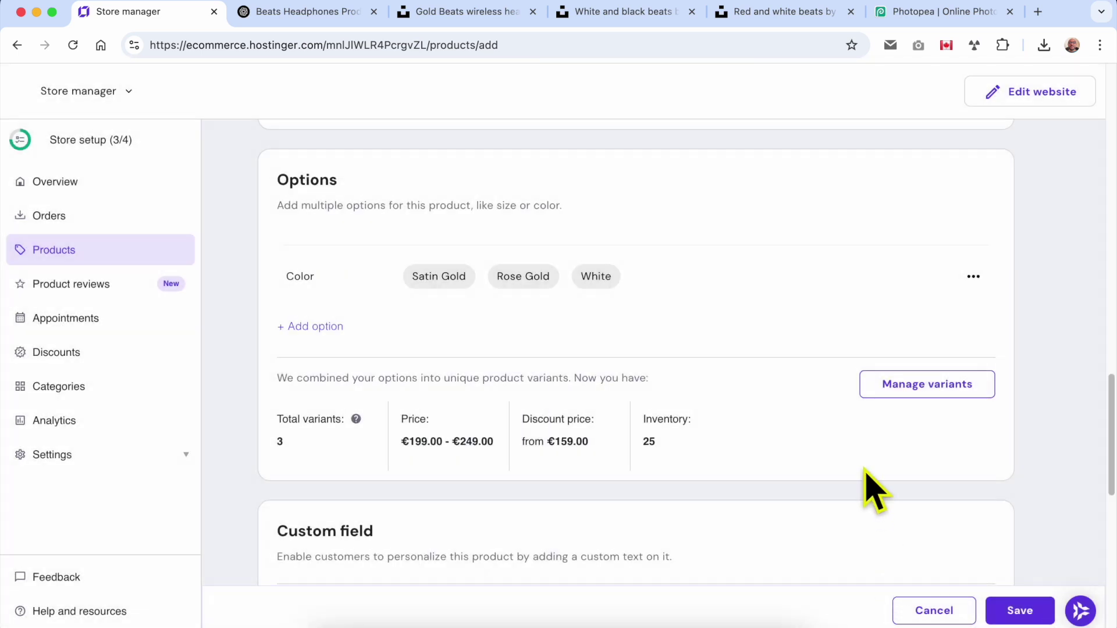
- Make the product's custom field mandatory and open its empty title for editing
{"action": "scroll", "coordinate": [872, 491], "scroll_direction": "down", "scroll_amount": 6}
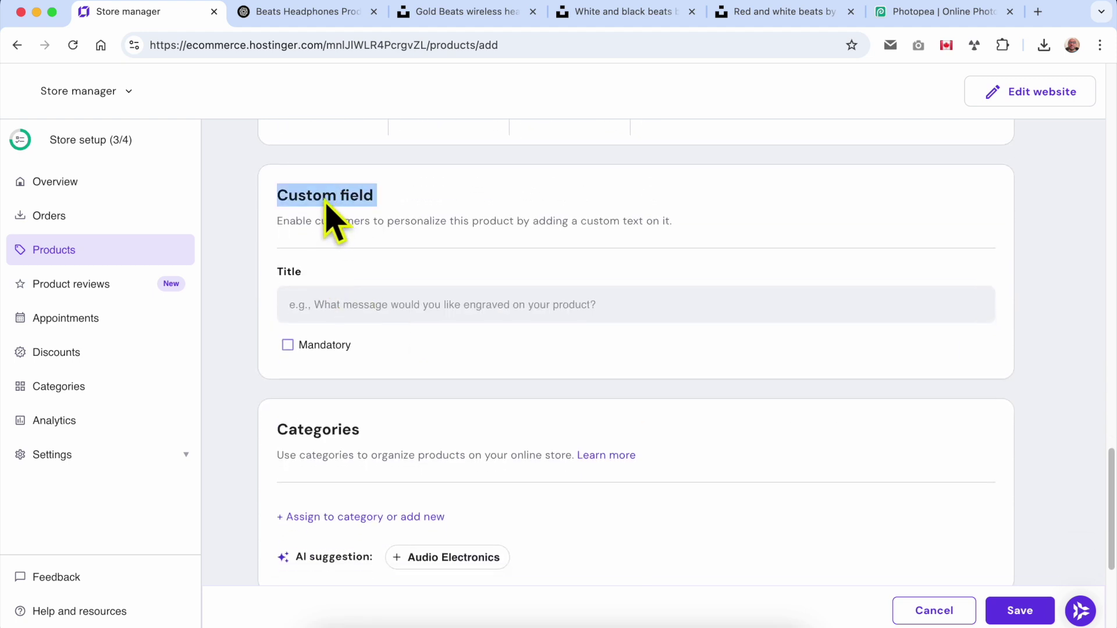
{"action": "left_click", "coordinate": [408, 220]}
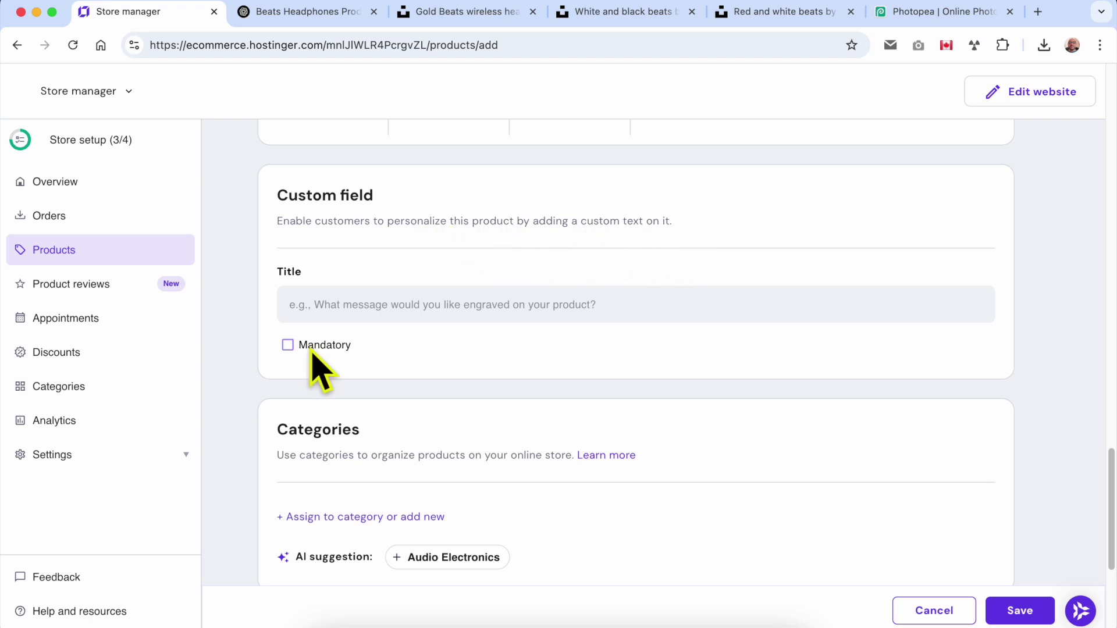
{"action": "left_click", "coordinate": [288, 345]}
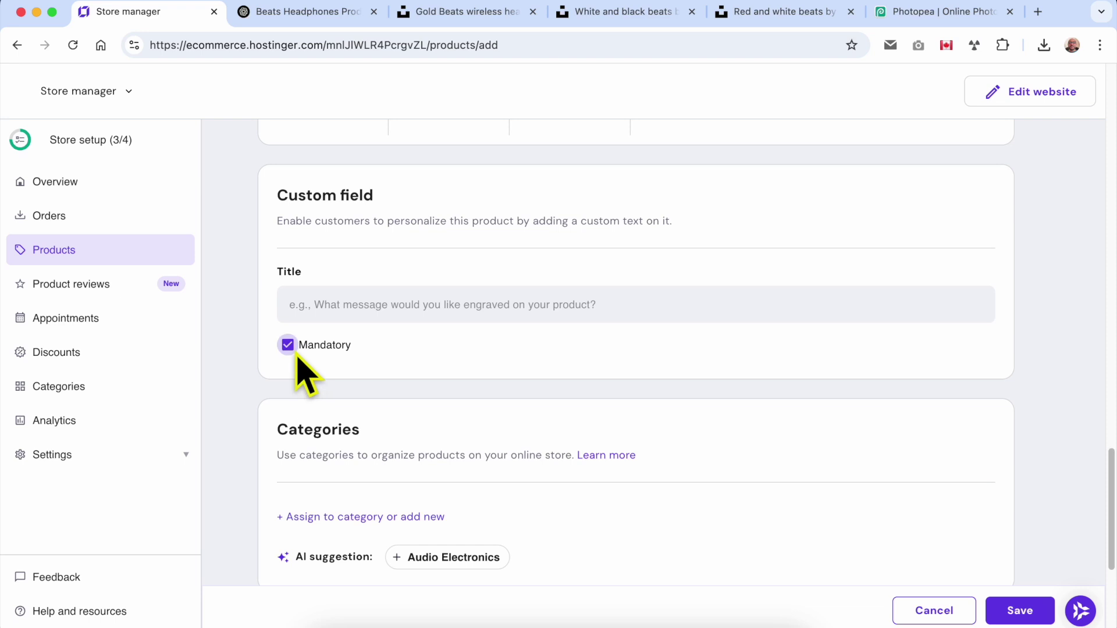
{"action": "left_click", "coordinate": [368, 306]}
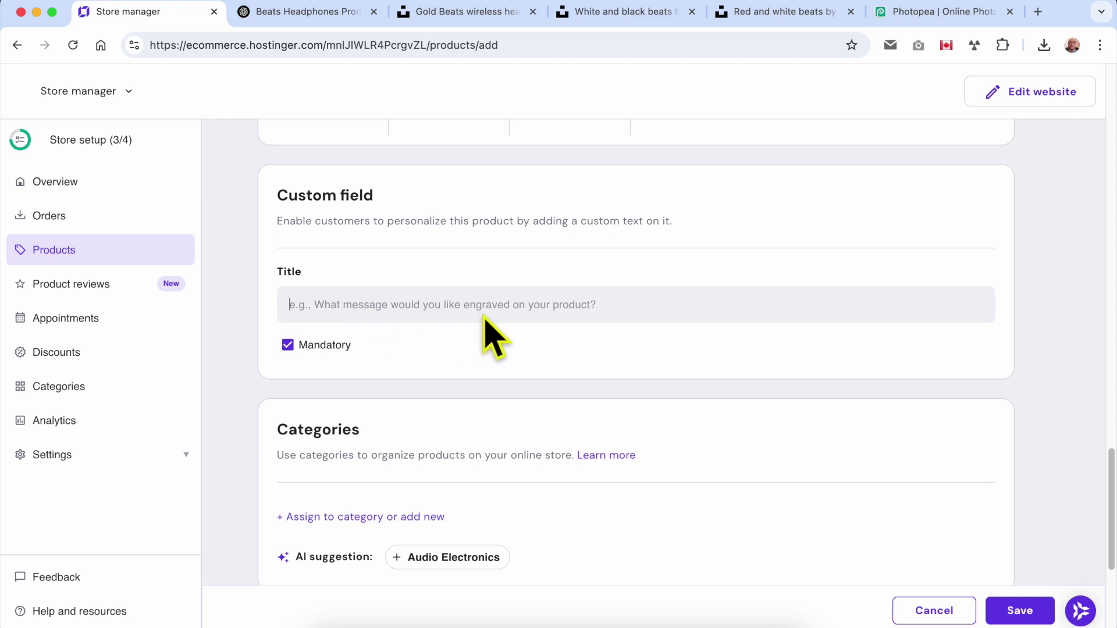
- Make the product's custom field optional, leaving its title empty
{"action": "left_click", "coordinate": [291, 345]}
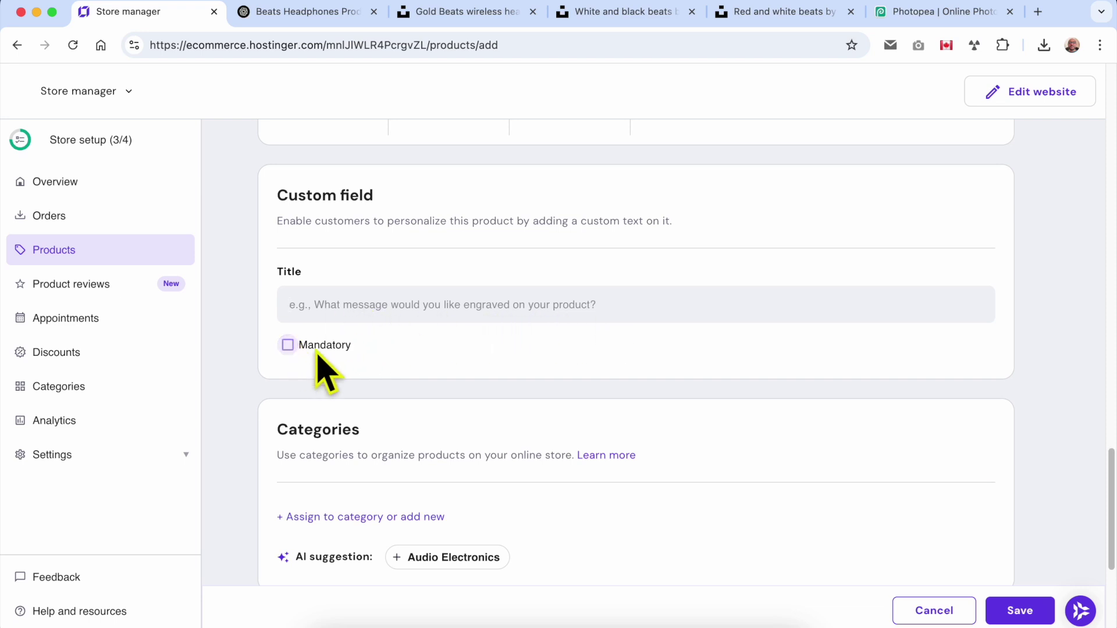
{"action": "scroll", "coordinate": [494, 361], "scroll_direction": "up", "scroll_amount": 15}
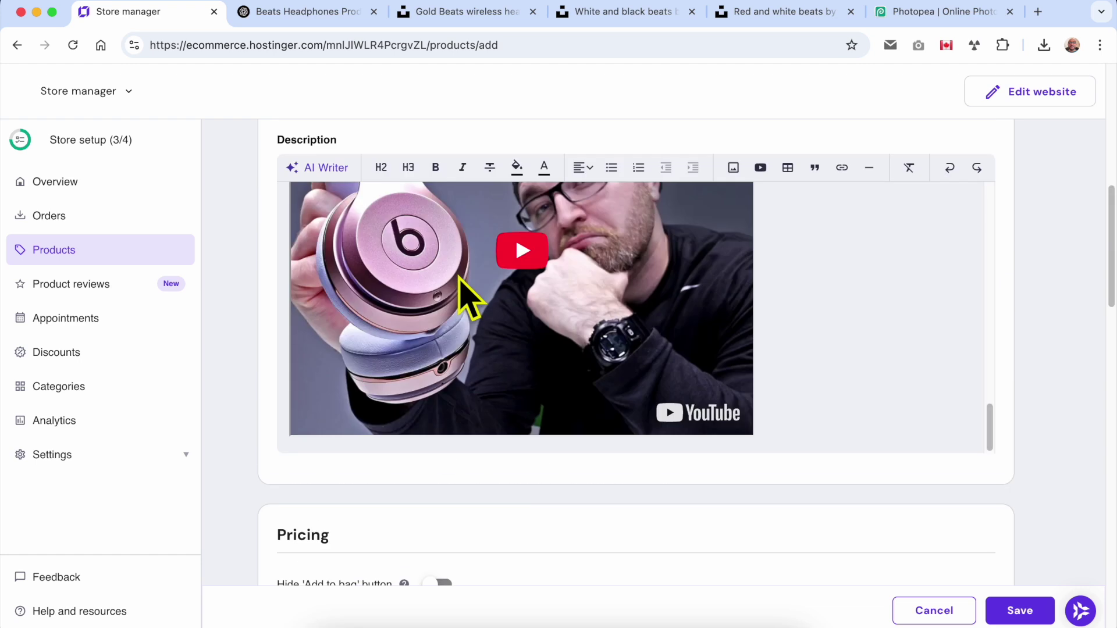
{"action": "scroll", "coordinate": [559, 494], "scroll_direction": "down", "scroll_amount": 15}
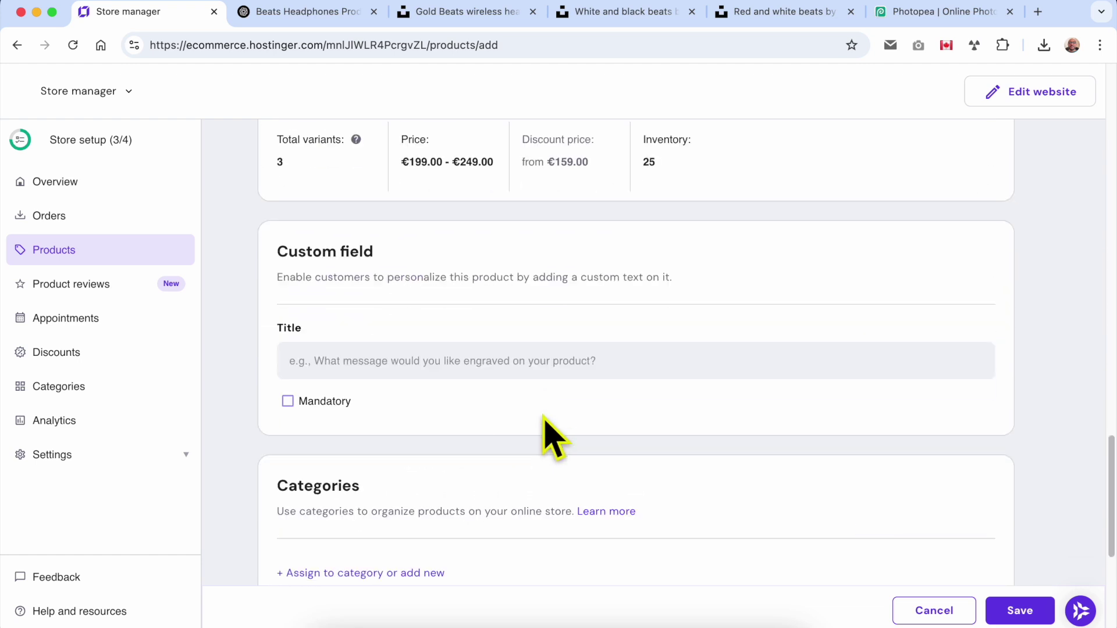
- Create a new category named Earphone and assign the product to it
{"action": "scroll", "coordinate": [494, 390], "scroll_direction": "down", "scroll_amount": 4}
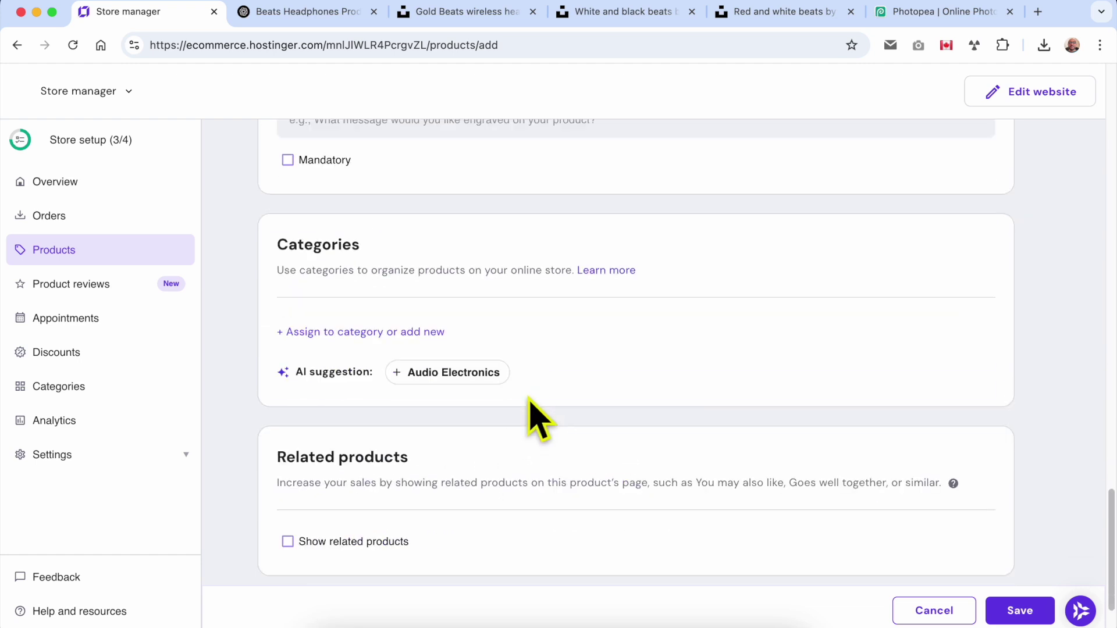
{"action": "double_click", "coordinate": [299, 248]}
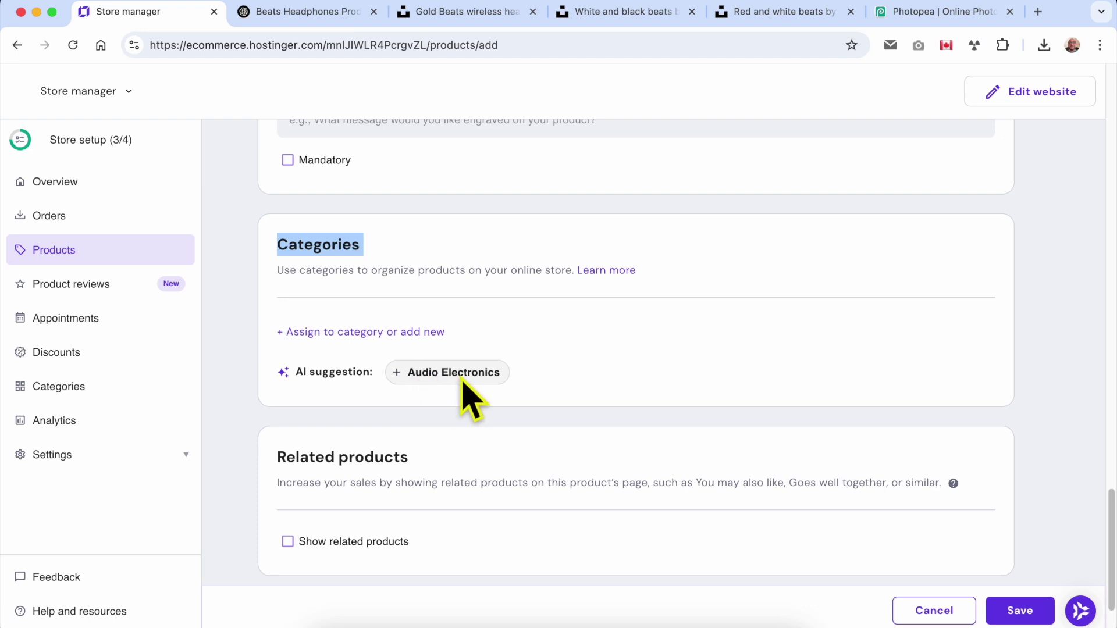
{"action": "left_click", "coordinate": [363, 332]}
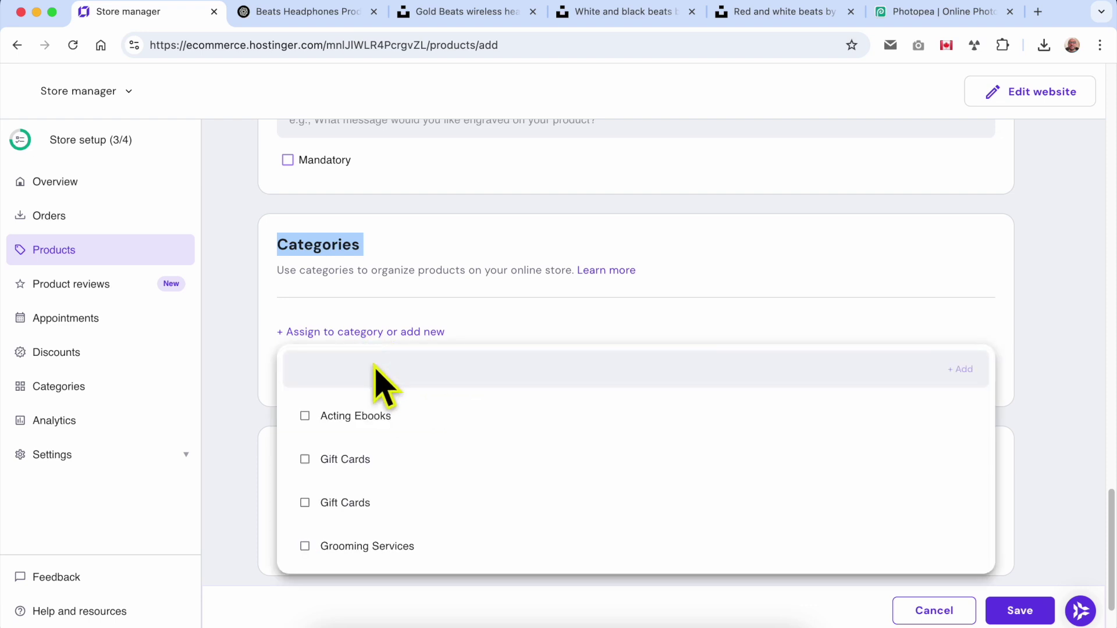
{"action": "type", "text": "Earphone"}
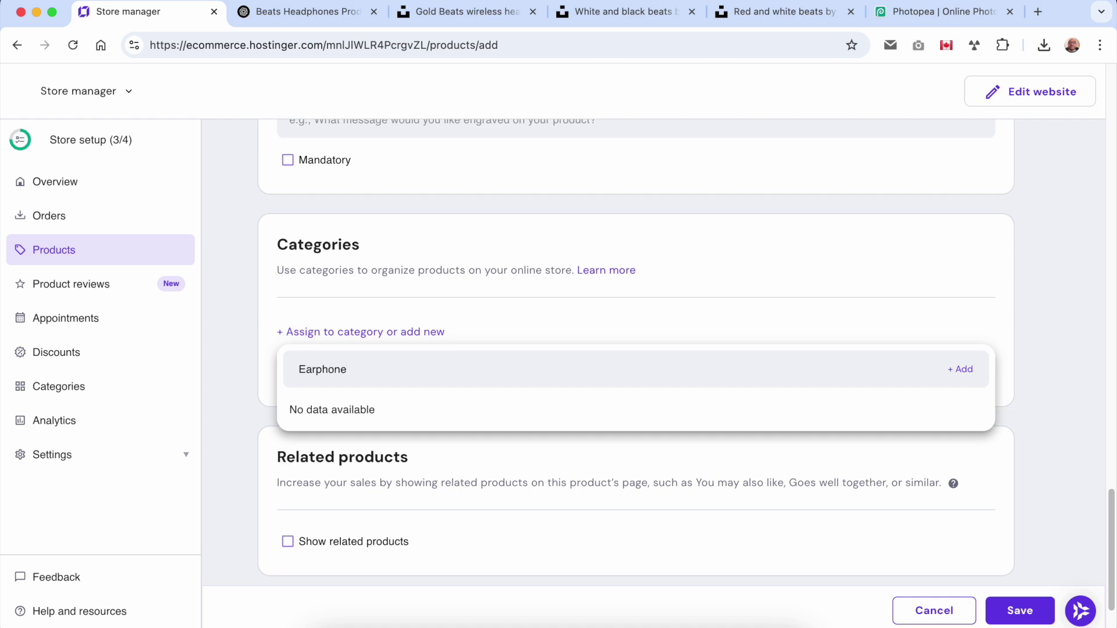
{"action": "left_click", "coordinate": [957, 370]}
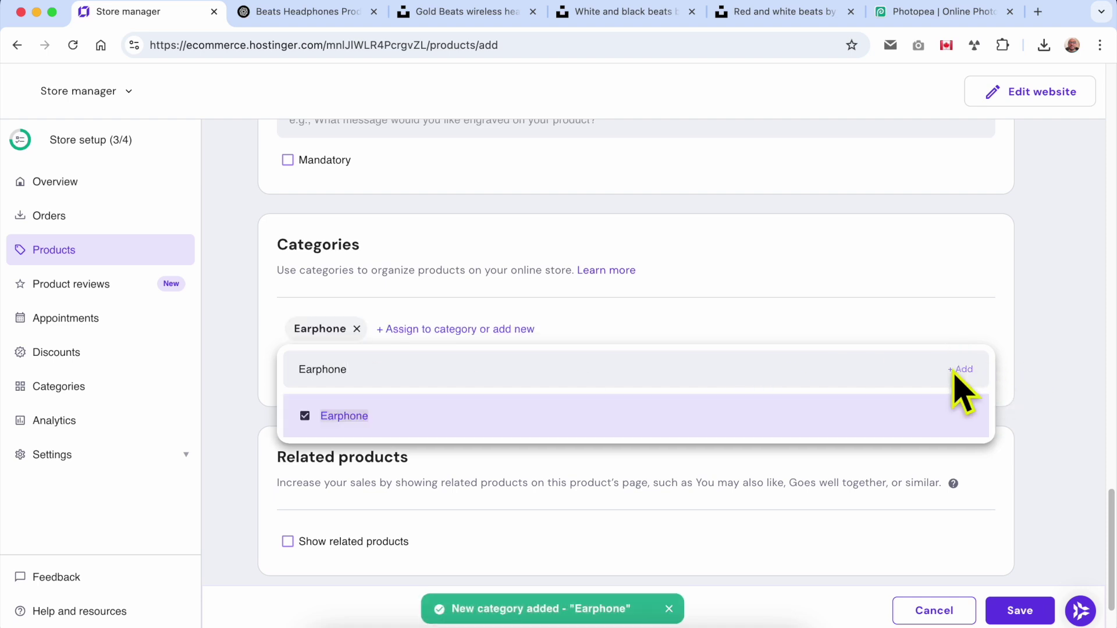
{"action": "left_click", "coordinate": [989, 321]}
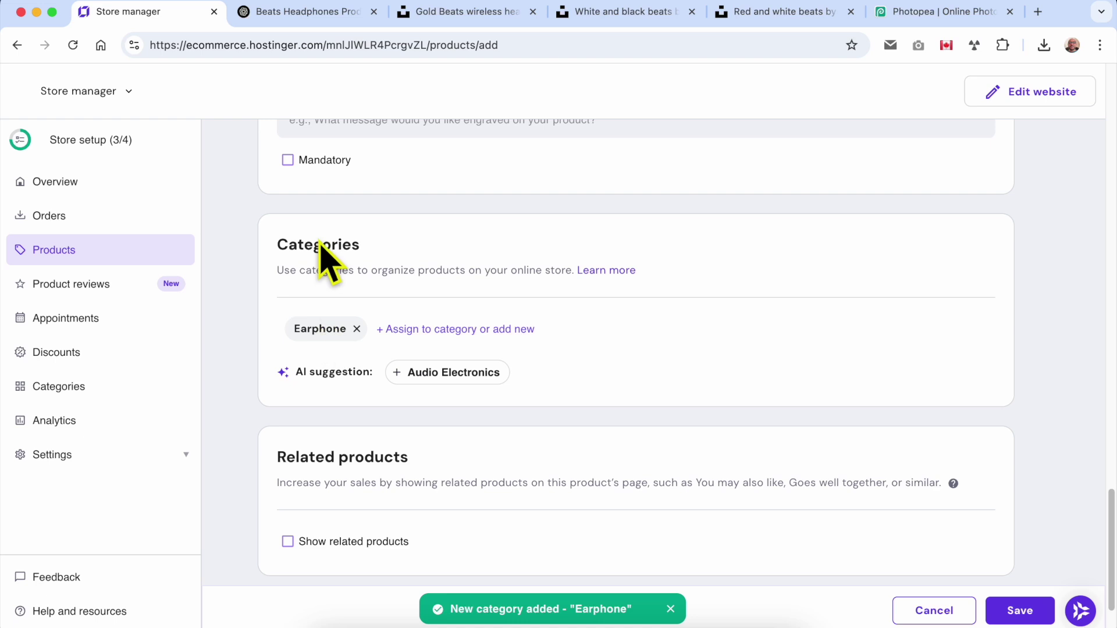
- Show related products on the product page with the section title "You may also like:" and the category All products
{"action": "scroll", "coordinate": [653, 299], "scroll_direction": "down", "scroll_amount": 2}
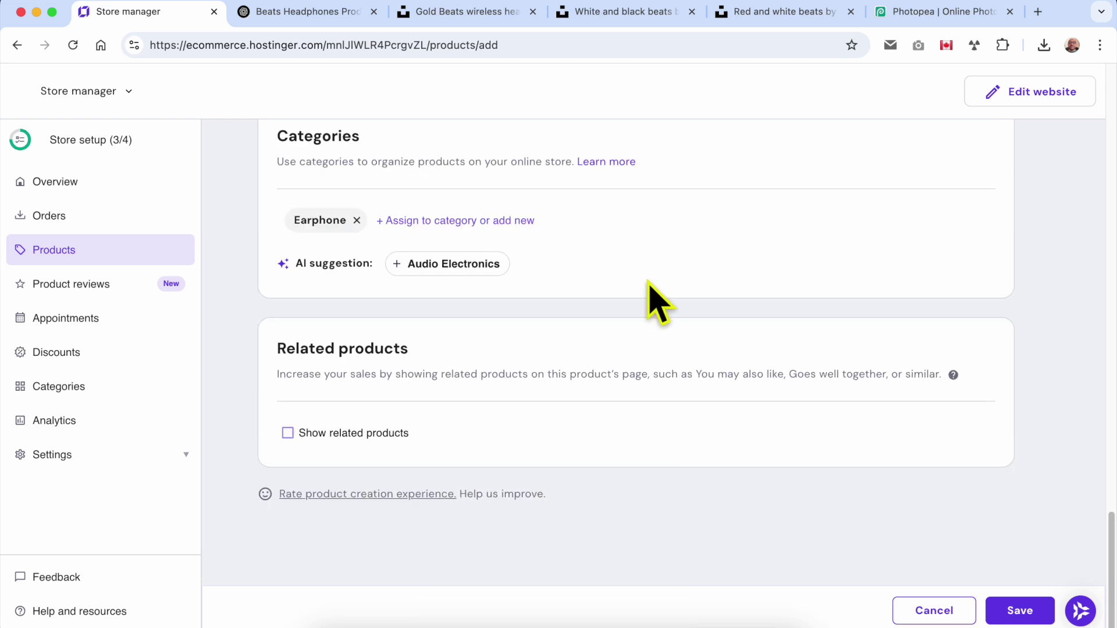
{"action": "left_click_drag", "start_coordinate": [275, 354], "coordinate": [473, 368]}
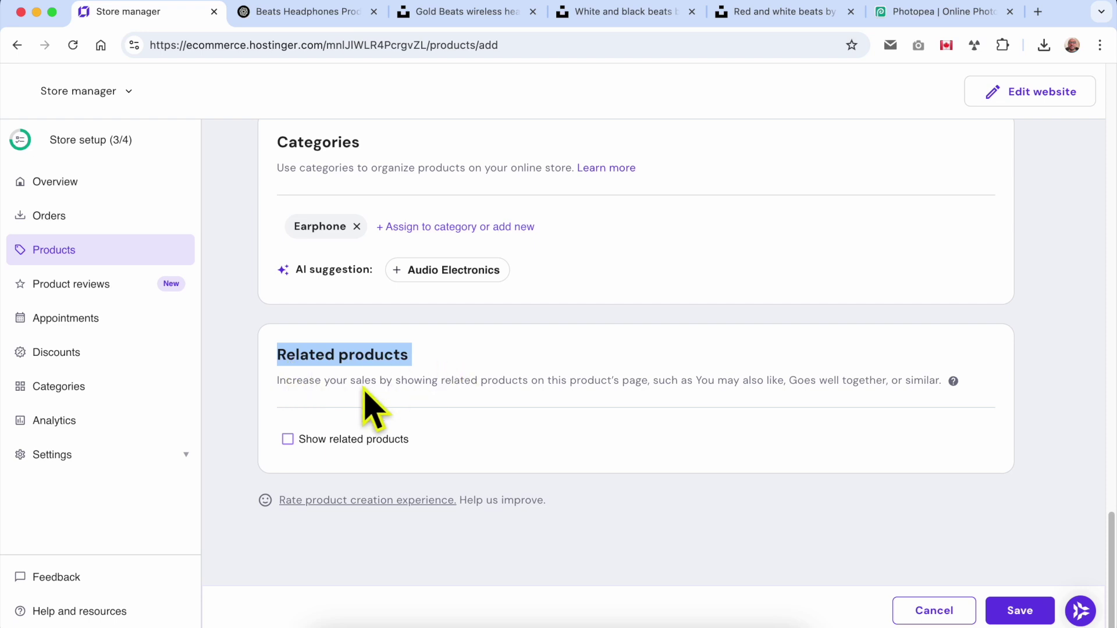
{"action": "left_click", "coordinate": [317, 442]}
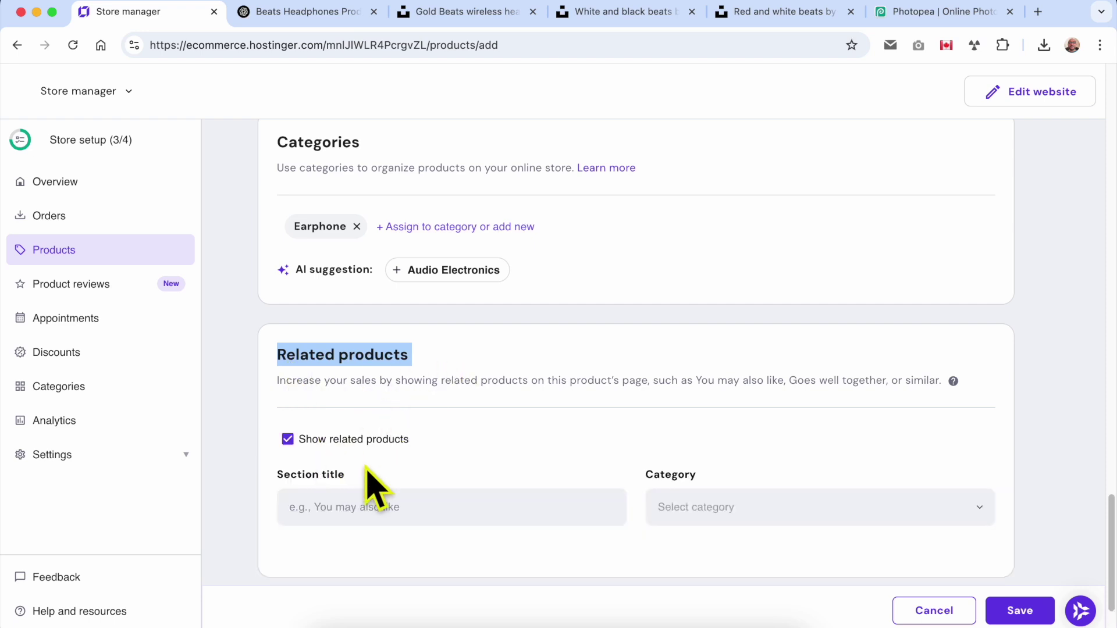
{"action": "left_click", "coordinate": [400, 507]}
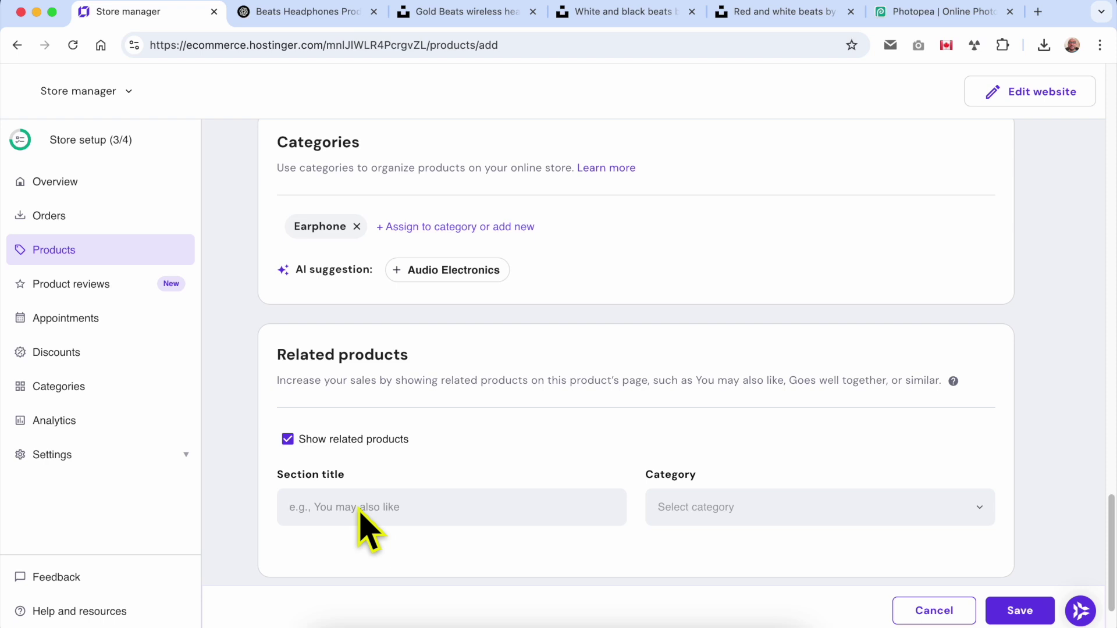
{"action": "type", "text": "yo"}
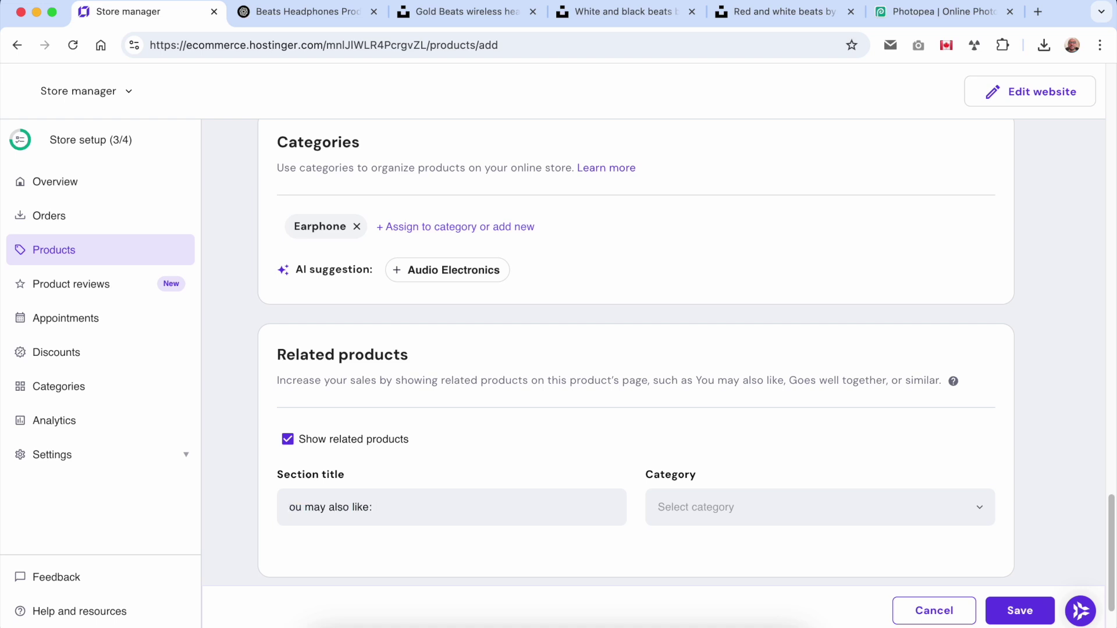
{"action": "left_click", "coordinate": [675, 510]}
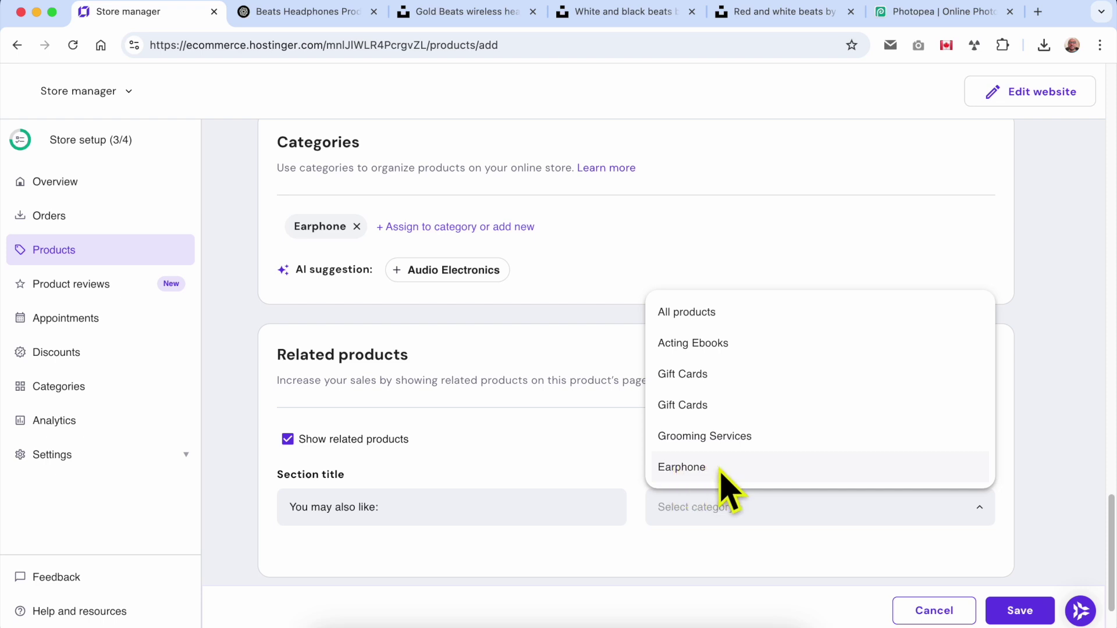
{"action": "left_click", "coordinate": [721, 317]}
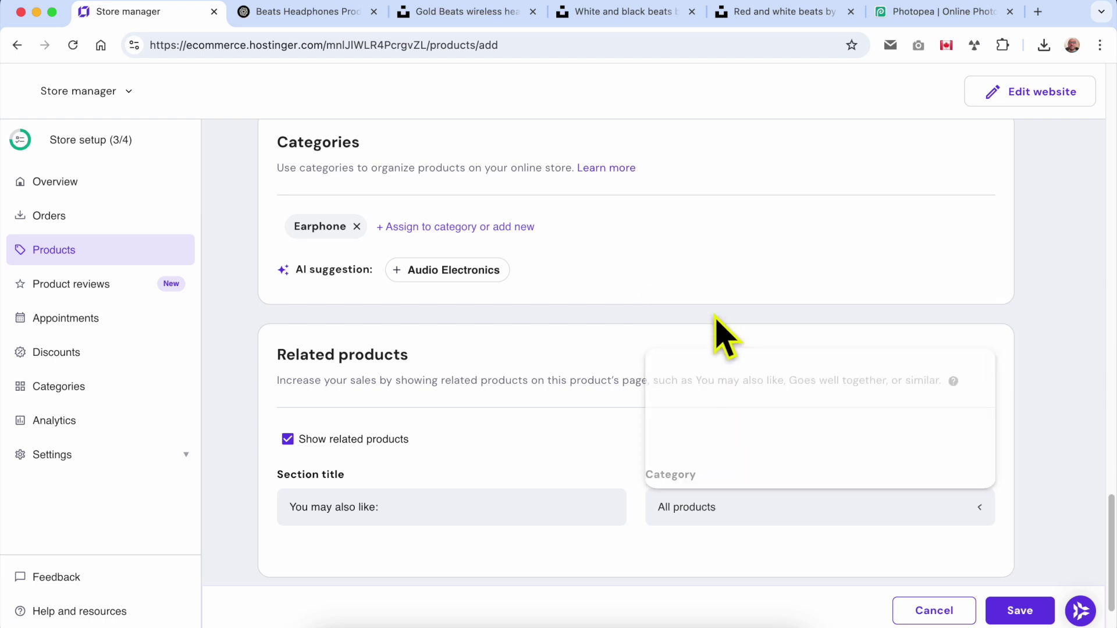
- Save the product and publish the store changes to the live website from the site editor
{"action": "left_click", "coordinate": [1040, 608]}
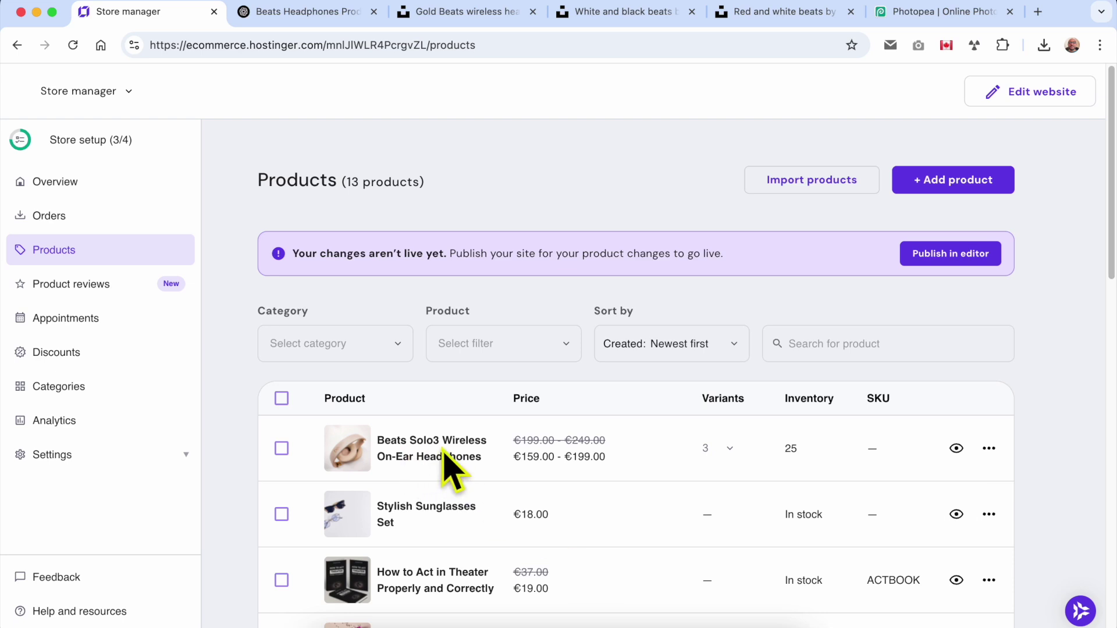
{"action": "left_click", "coordinate": [977, 280]}
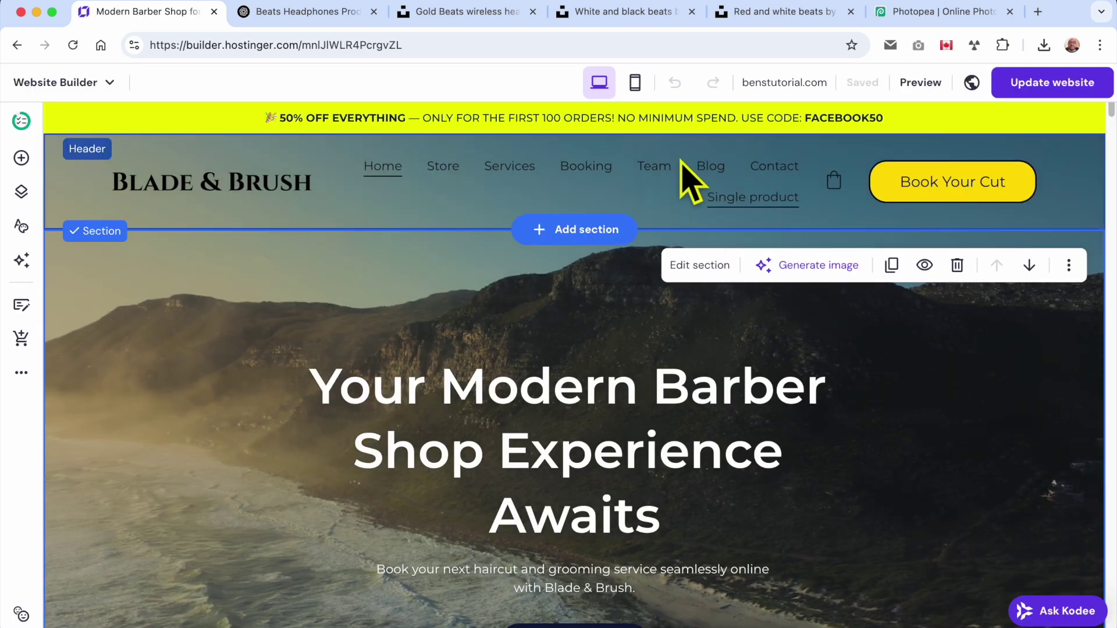
{"action": "left_click", "coordinate": [1032, 89]}
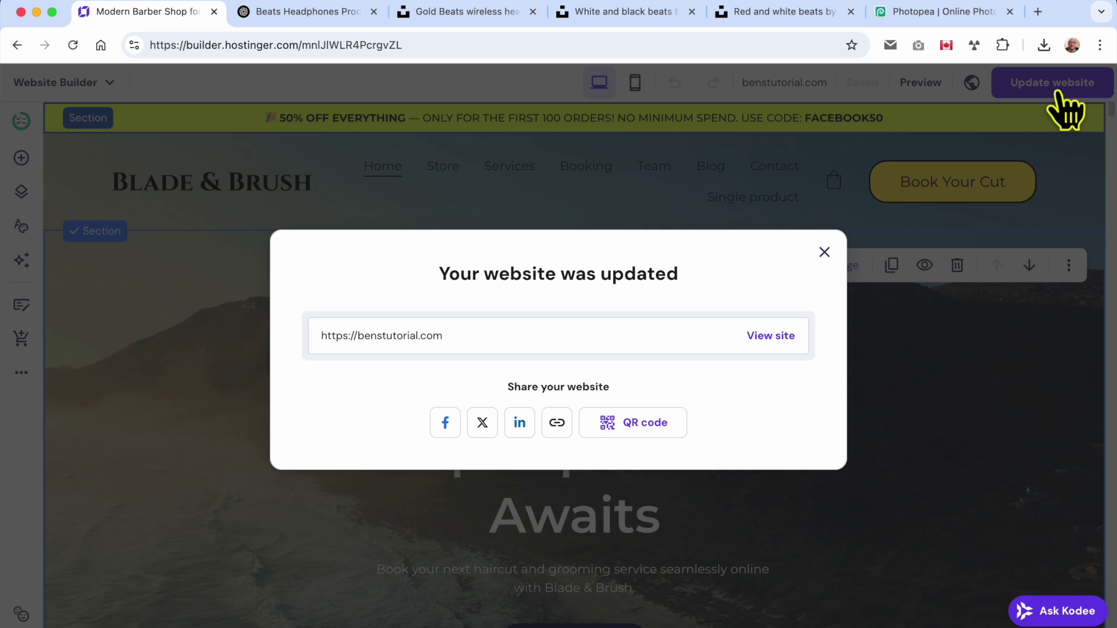
- View the live site and open the Beats Solo3 Wireless On-Ear Headphones page from its store
{"action": "left_click", "coordinate": [762, 338]}
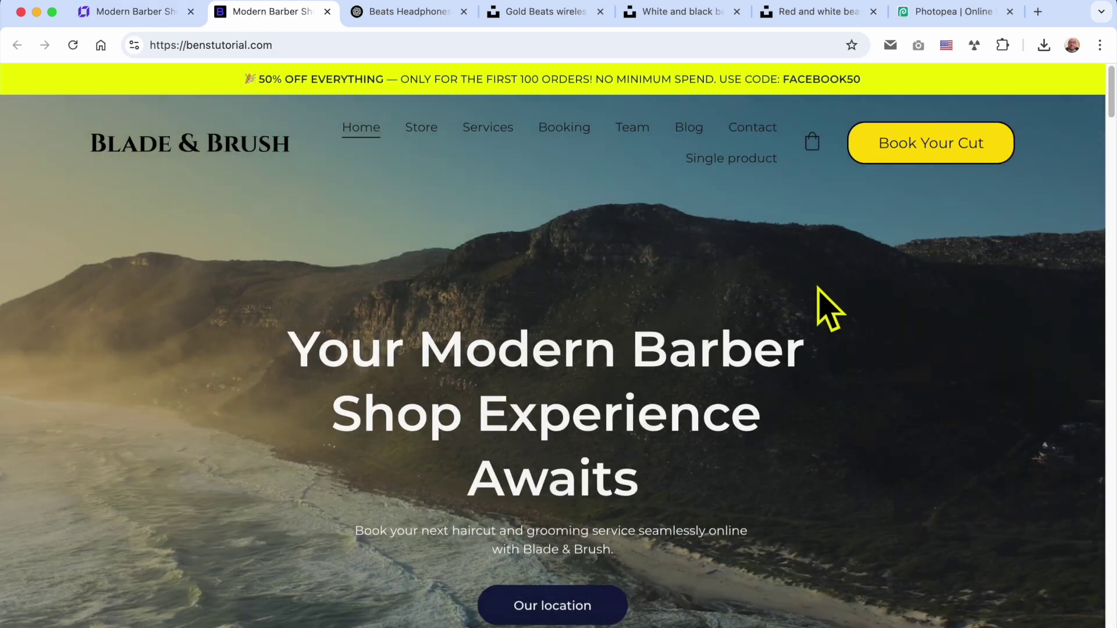
{"action": "left_click", "coordinate": [420, 133]}
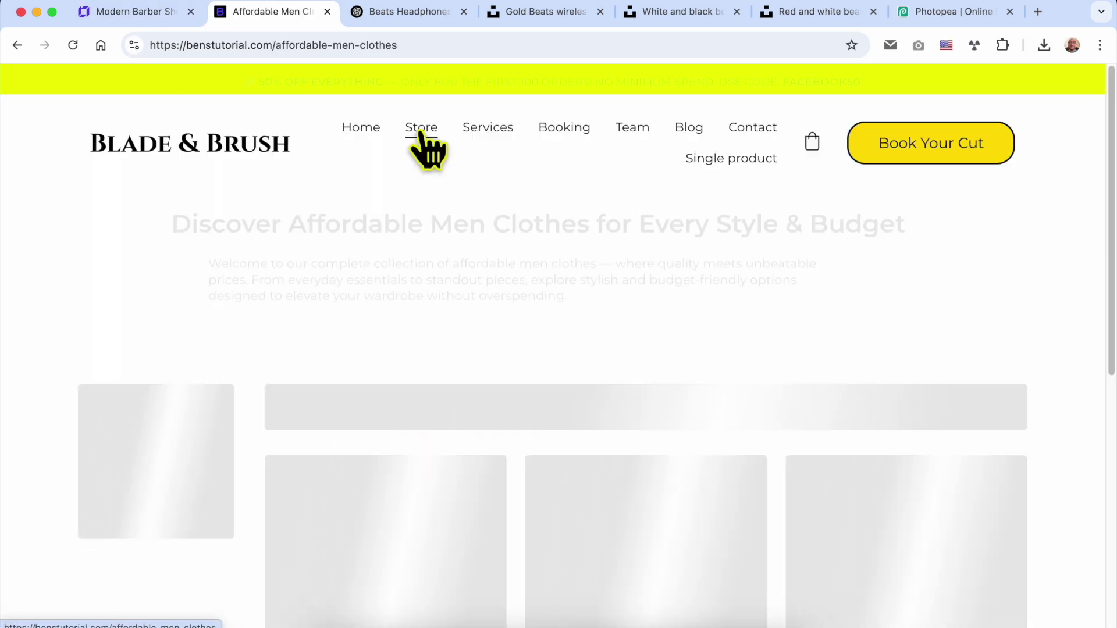
{"action": "scroll", "coordinate": [500, 250], "scroll_direction": "down", "scroll_amount": 6}
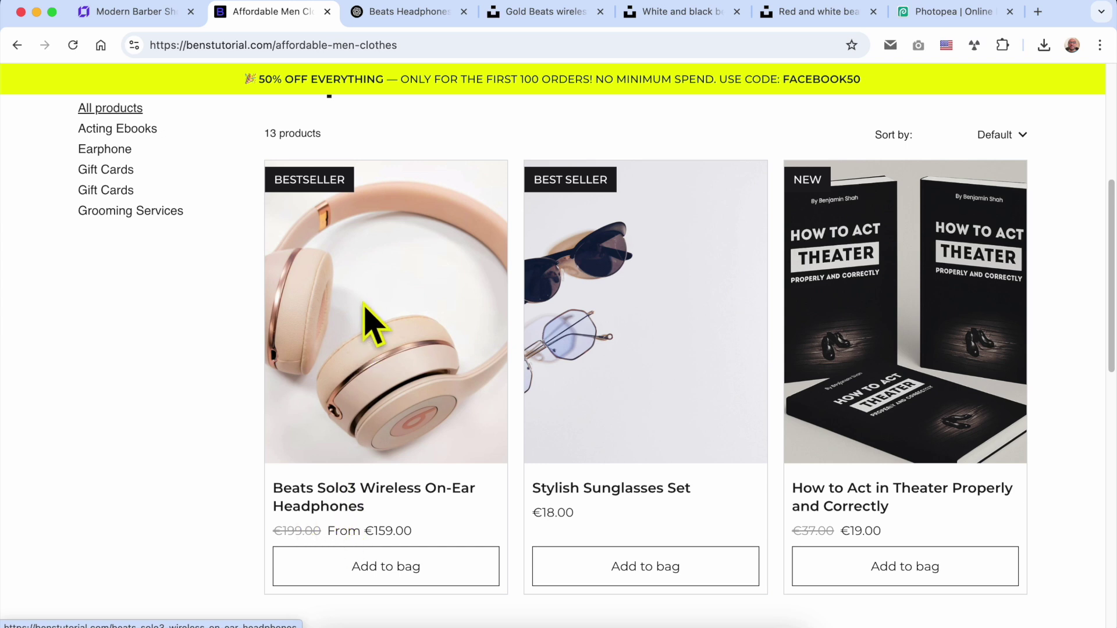
{"action": "left_click", "coordinate": [372, 325]}
{"action": "scroll", "coordinate": [587, 268], "scroll_direction": "down", "scroll_amount": 3}
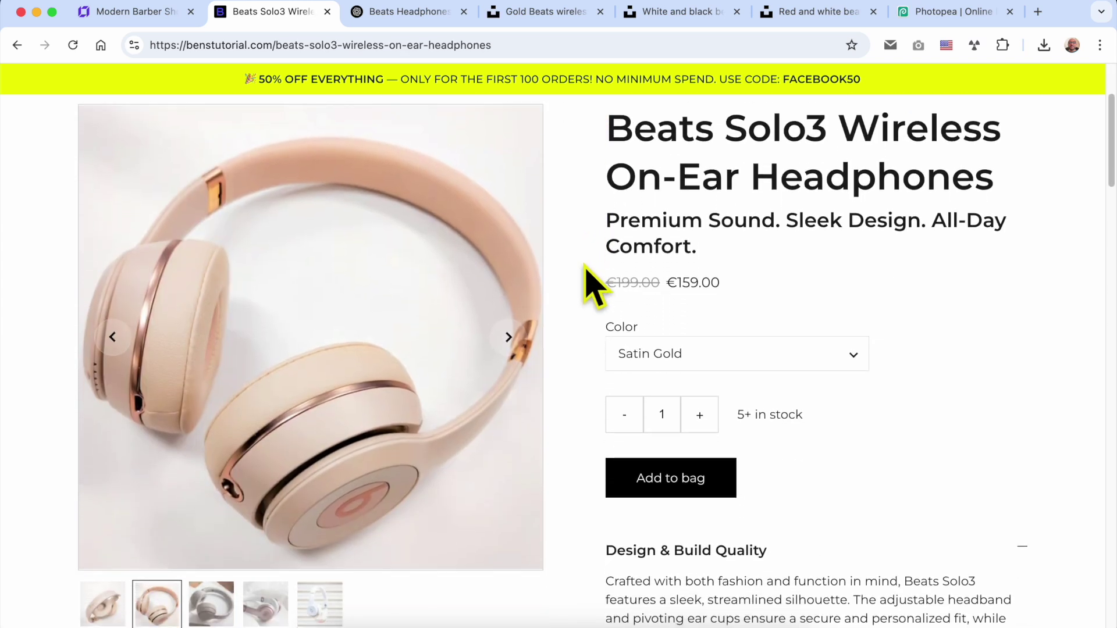
- Check the title, tagline, regular price and discount price on the live product page
{"action": "triple_click", "coordinate": [693, 155]}
{"action": "left_click_drag", "start_coordinate": [668, 221], "coordinate": [723, 267]}
{"action": "left_click", "coordinate": [637, 288]}
{"action": "left_click", "coordinate": [691, 289]}
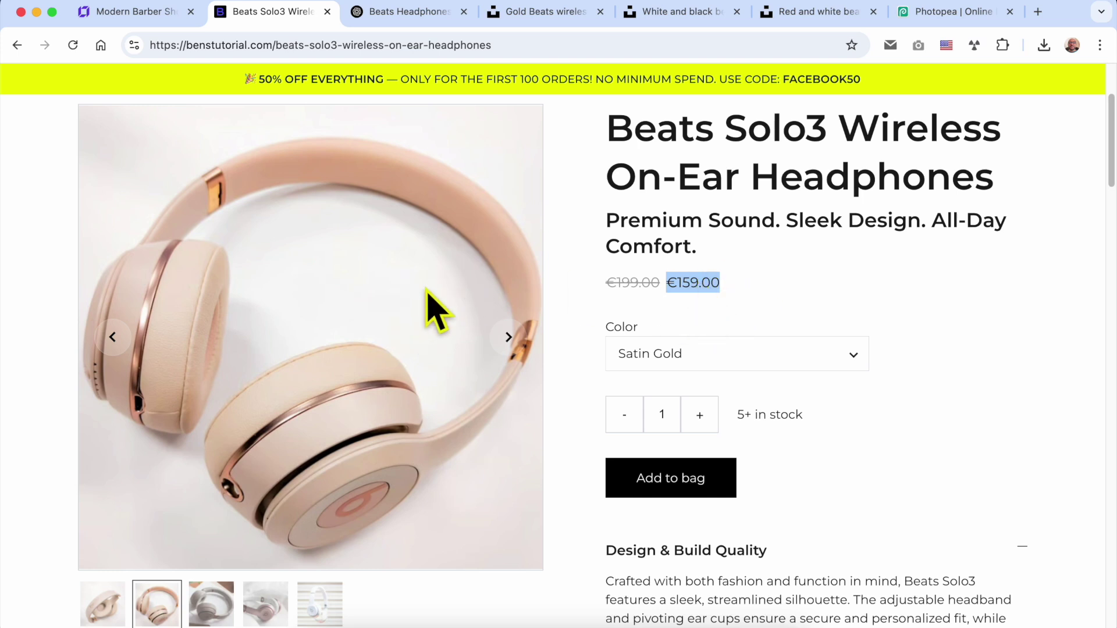
{"action": "left_click", "coordinate": [680, 312]}
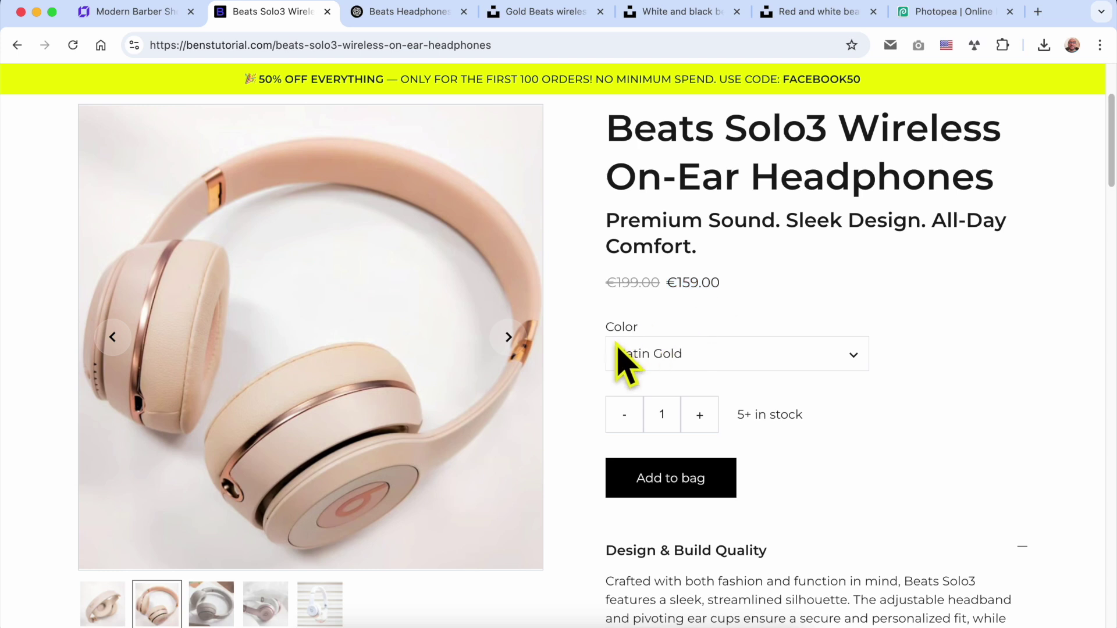
- Preview the Rose Gold and White color variants to check their images and prices on the live page
{"action": "left_click", "coordinate": [706, 358]}
{"action": "left_click", "coordinate": [699, 378]}
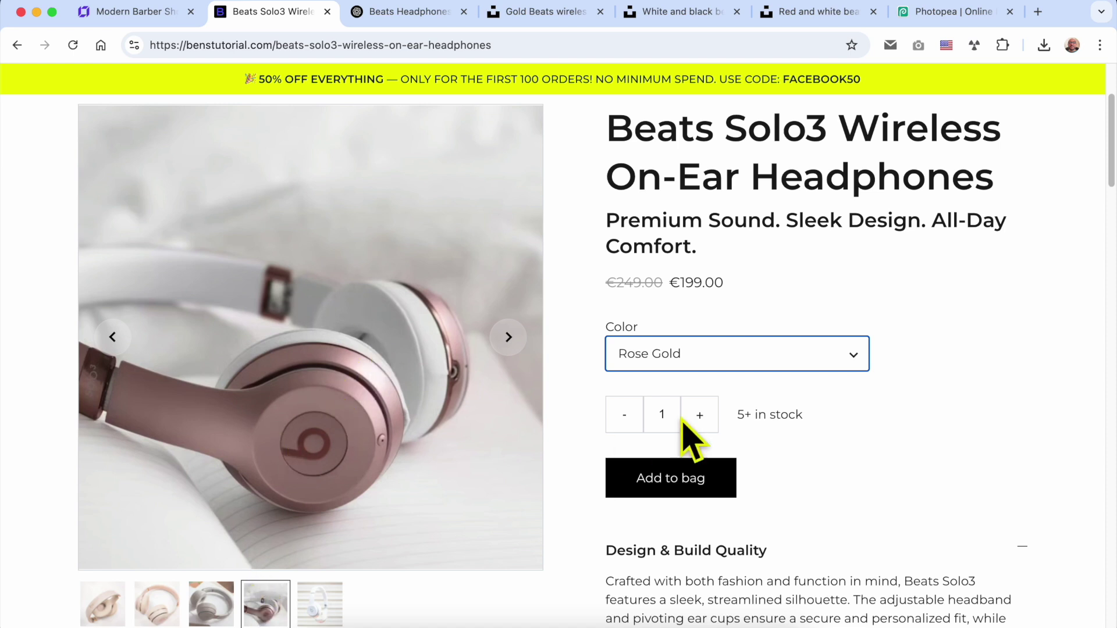
{"action": "left_click", "coordinate": [752, 364]}
{"action": "left_click", "coordinate": [728, 388]}
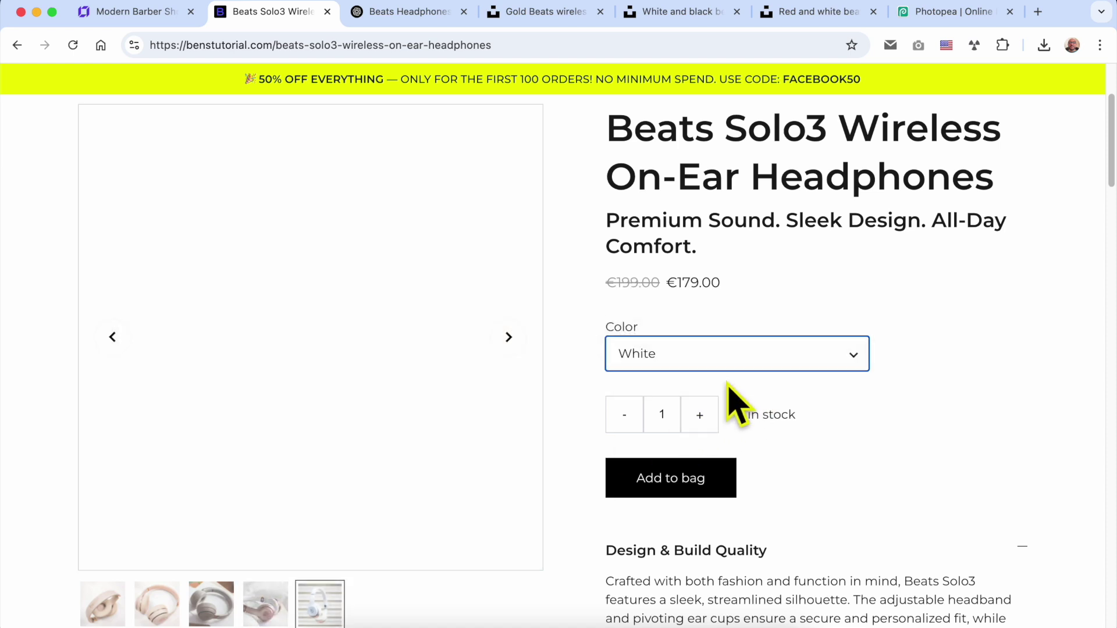
{"action": "left_click", "coordinate": [716, 353]}
{"action": "left_click", "coordinate": [669, 356]}
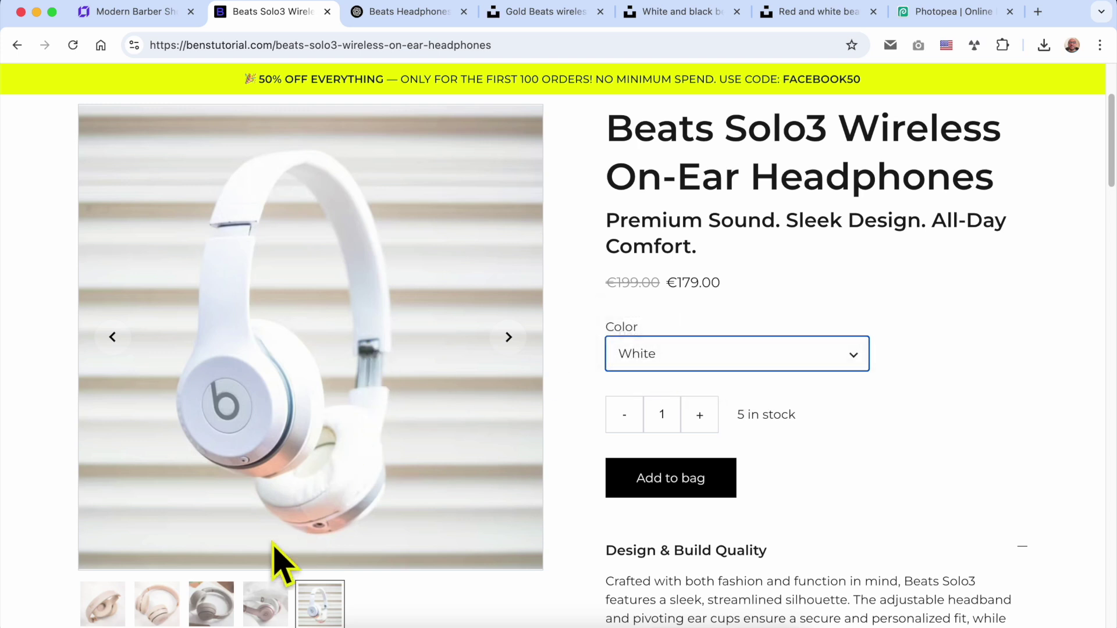
- Browse the product's image gallery from the first photo through to the white headphones photo
{"action": "left_click", "coordinate": [104, 608]}
{"action": "left_click", "coordinate": [510, 339]}
{"action": "left_click", "coordinate": [510, 339]}
{"action": "left_click", "coordinate": [510, 340]}
{"action": "left_click", "coordinate": [510, 339]}
{"action": "left_click", "coordinate": [510, 339]}
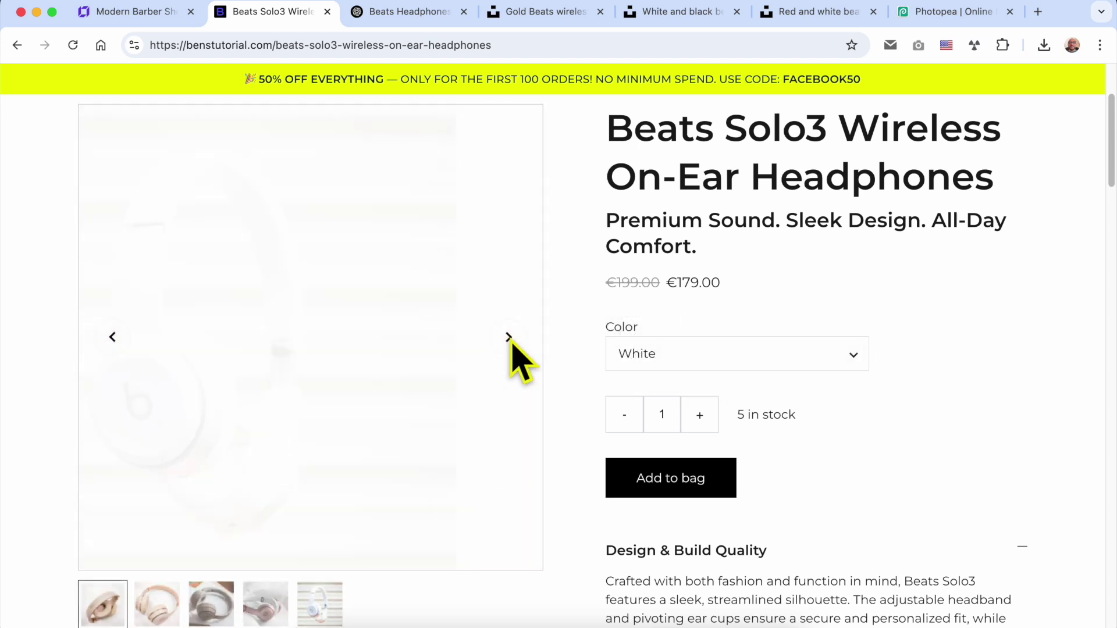
{"action": "left_click", "coordinate": [509, 339]}
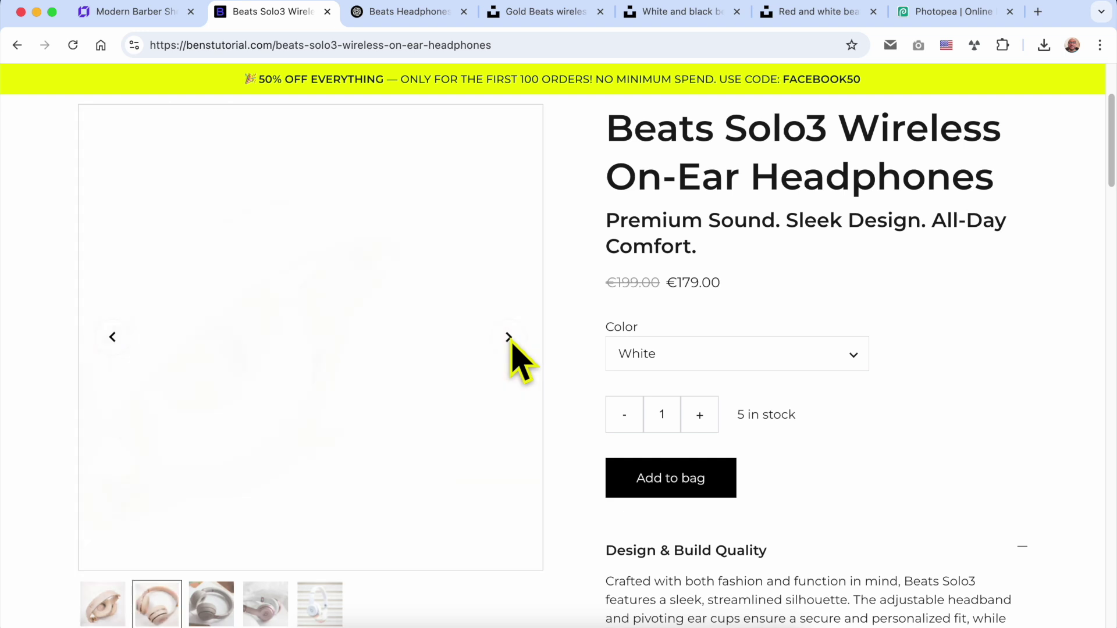
{"action": "left_click", "coordinate": [509, 339]}
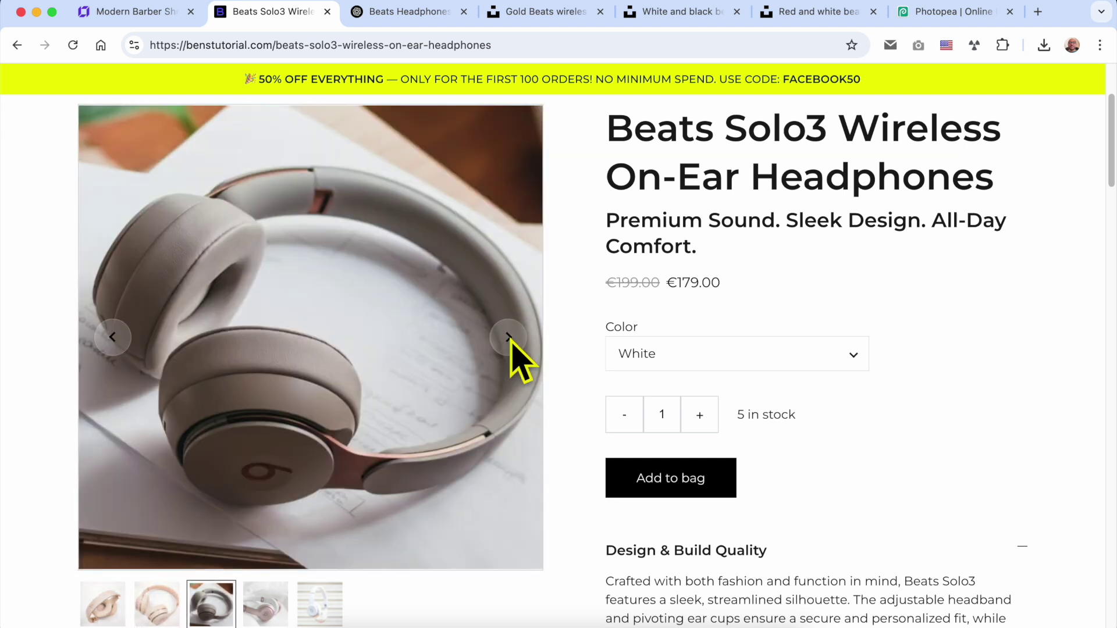
{"action": "left_click", "coordinate": [510, 339]}
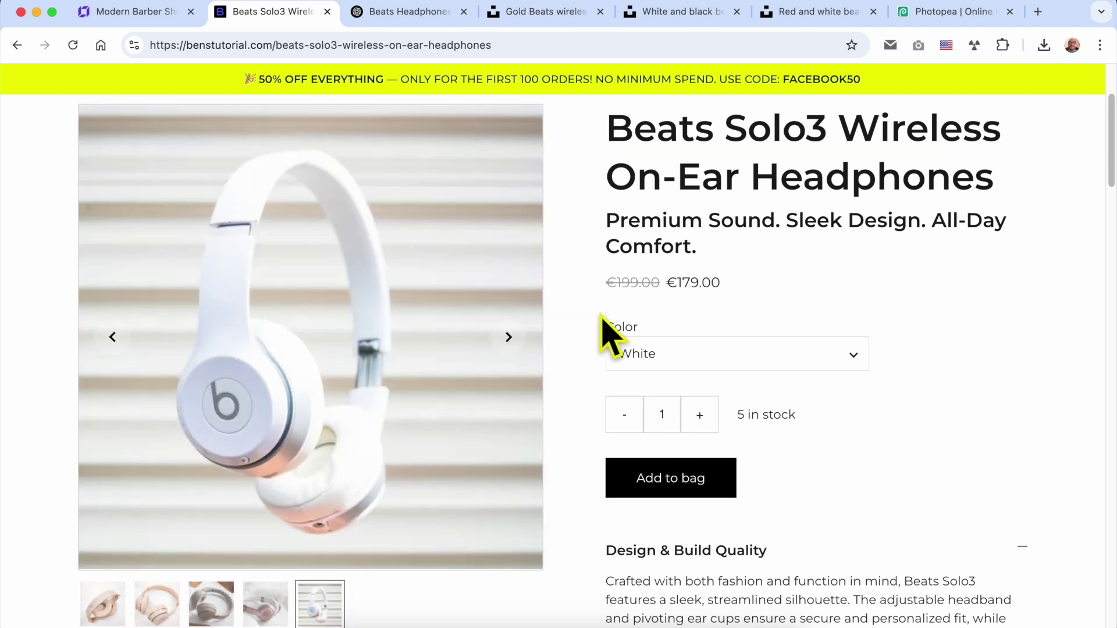
- Check the stock availability of the White variant, and switch to the Rose Gold and Satin Gold colors to check theirs
{"action": "scroll", "coordinate": [802, 300], "scroll_direction": "down", "scroll_amount": 3}
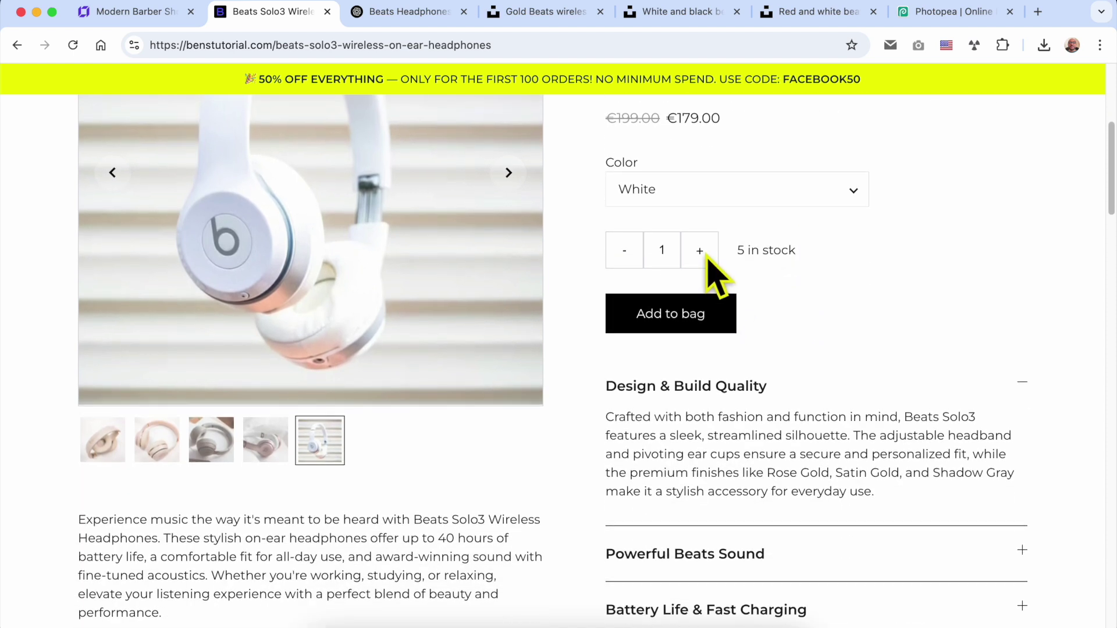
{"action": "left_click", "coordinate": [706, 197]}
{"action": "left_click", "coordinate": [705, 196]}
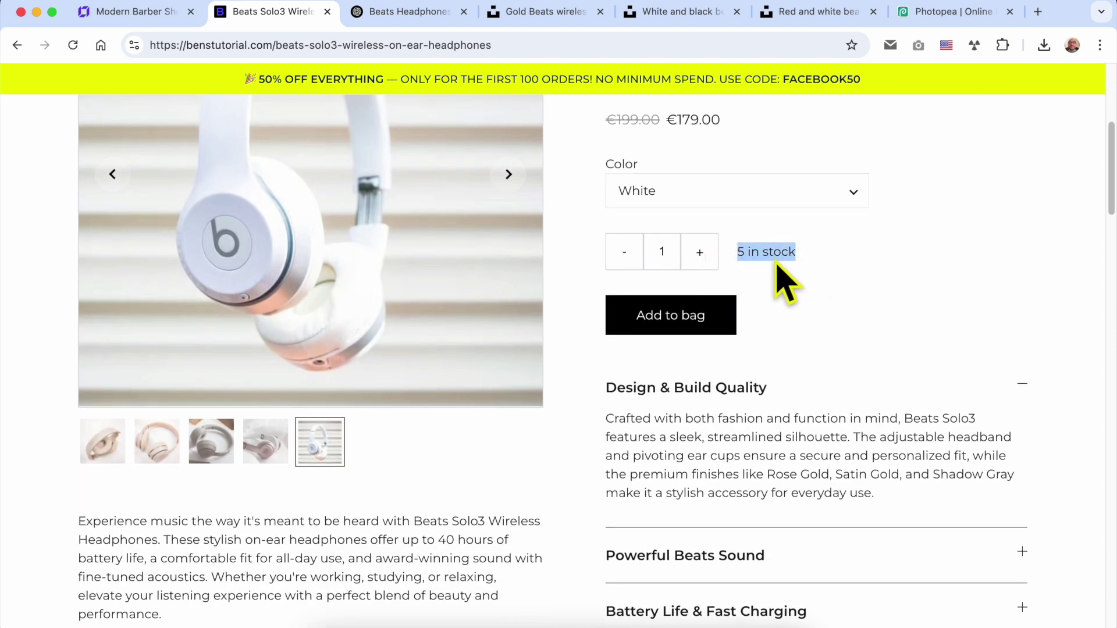
{"action": "left_click", "coordinate": [711, 198]}
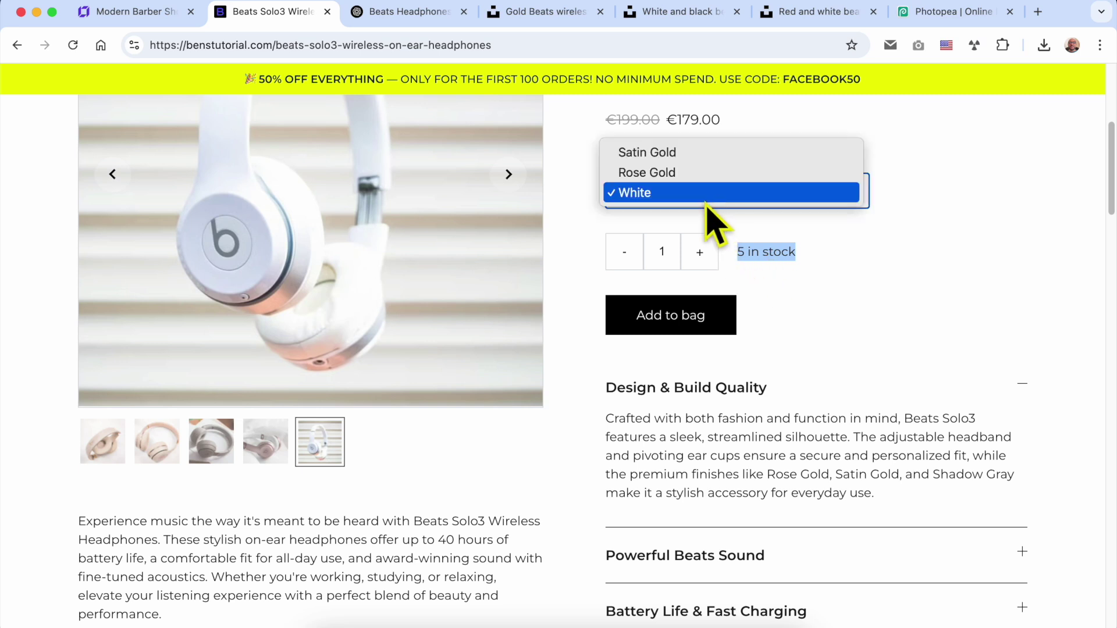
{"action": "left_click", "coordinate": [690, 172]}
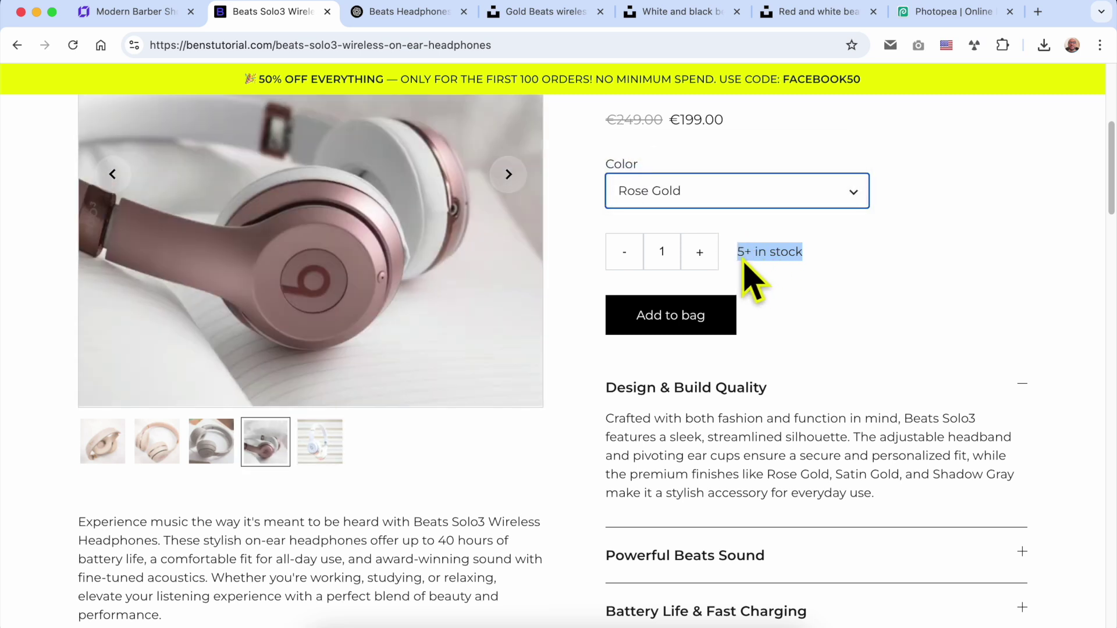
{"action": "left_click", "coordinate": [687, 198]}
{"action": "left_click", "coordinate": [865, 264]}
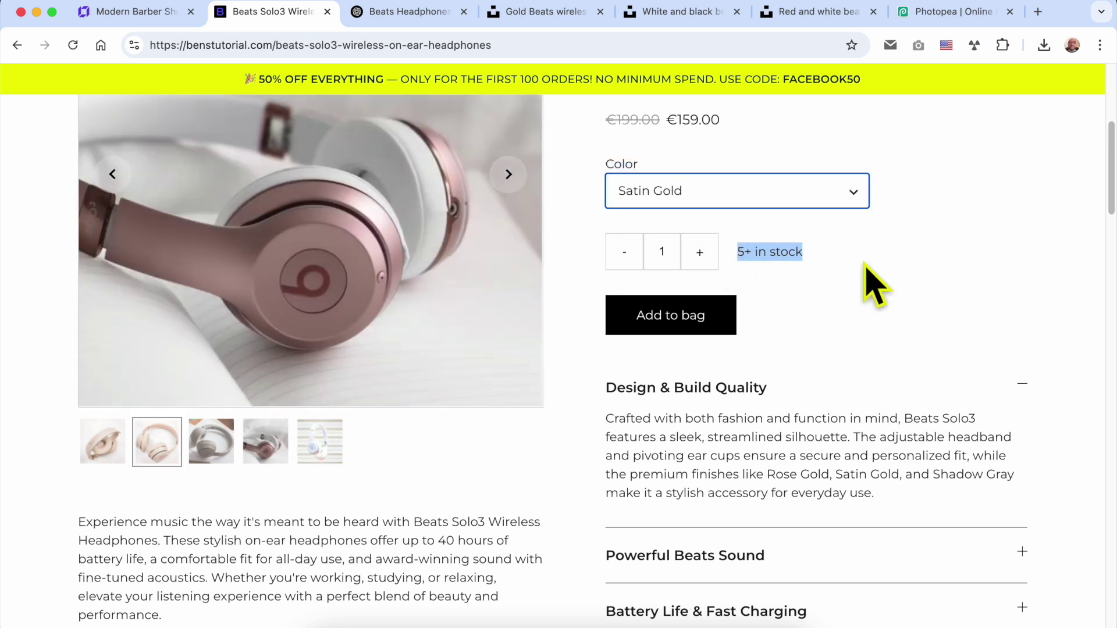
{"action": "key", "text": "Up"}
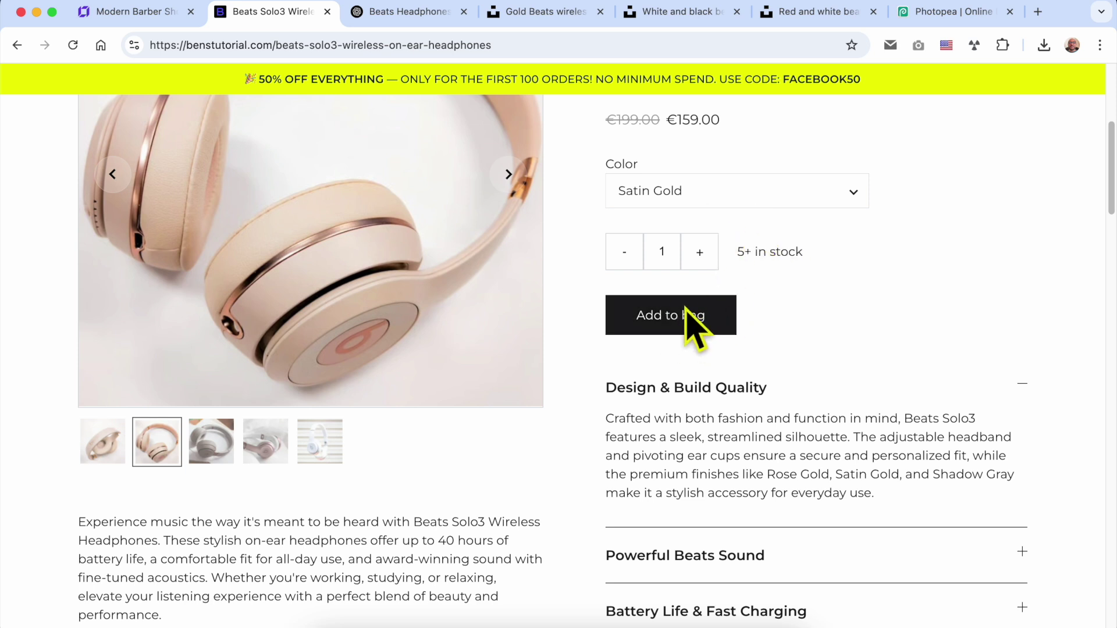
- Expand and collapse the Design & Build Quality, Powerful Beats Sound and Battery Life & Fast Charging sections to check their text
{"action": "scroll", "coordinate": [861, 362], "scroll_direction": "down", "scroll_amount": 3}
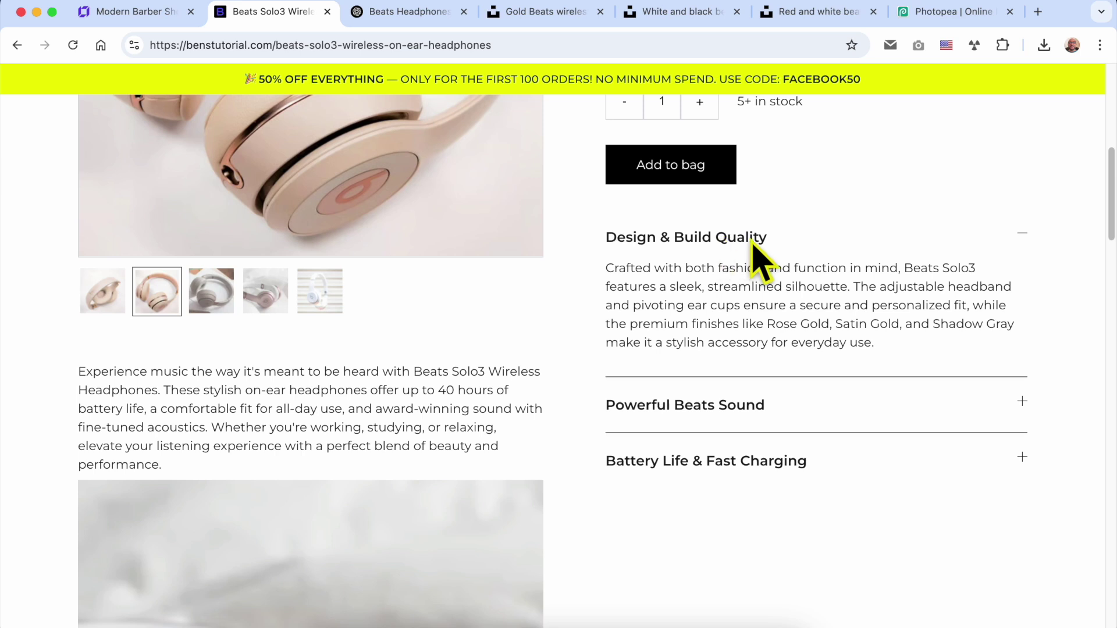
{"action": "left_click", "coordinate": [749, 241]}
{"action": "left_click", "coordinate": [744, 295]}
{"action": "left_click", "coordinate": [742, 497]}
{"action": "left_click", "coordinate": [756, 294]}
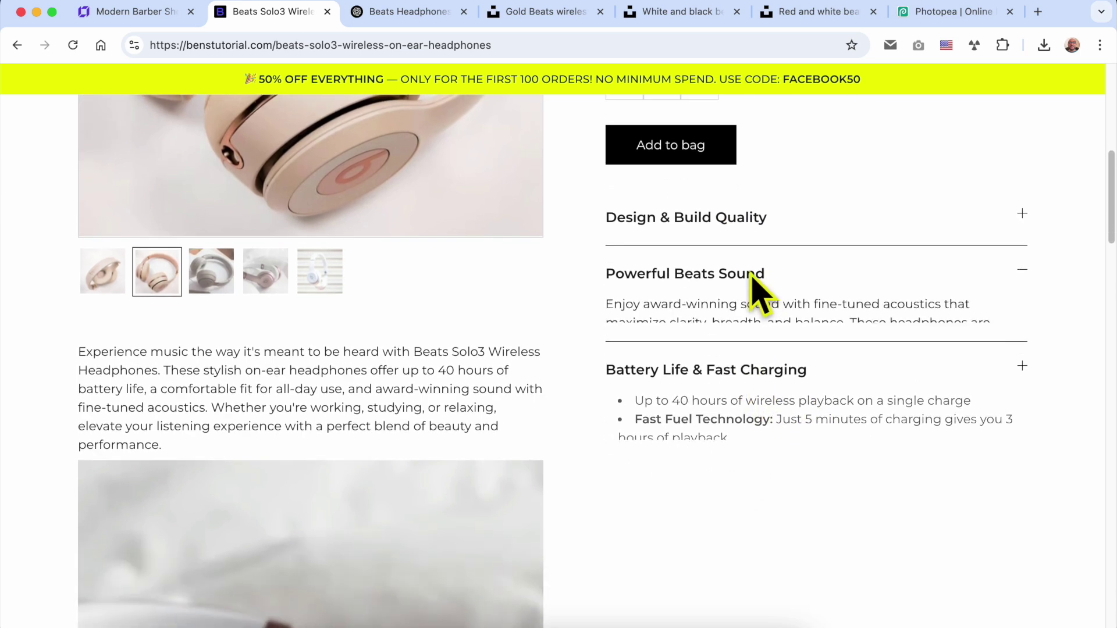
- Add one pair of Satin Gold headphones to the shopping bag and close the bag
{"action": "left_click", "coordinate": [730, 227]}
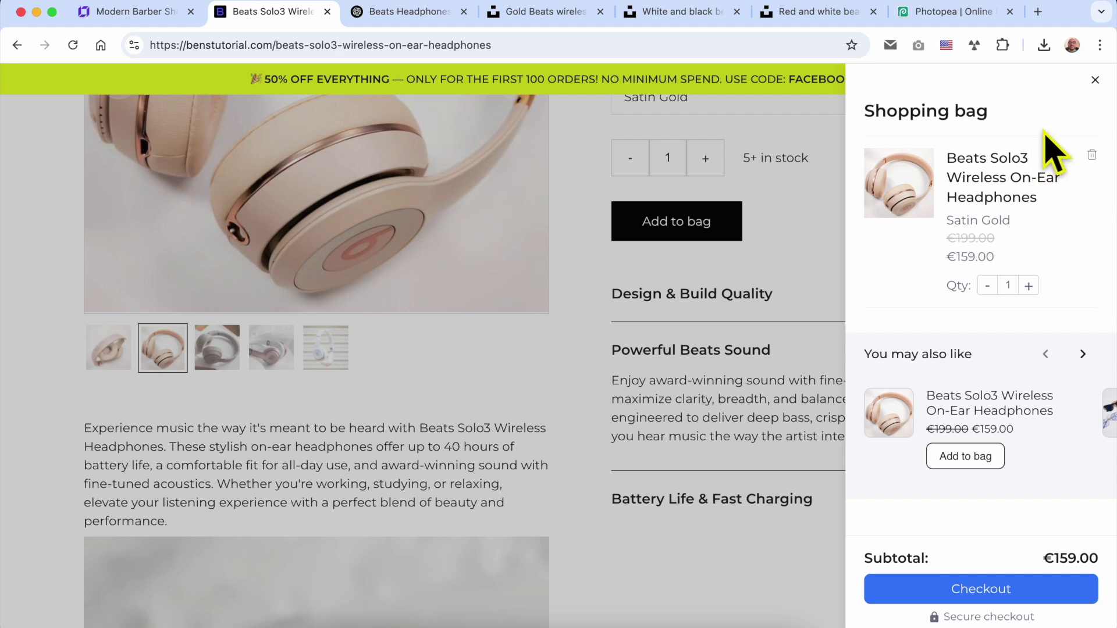
{"action": "left_click", "coordinate": [1095, 80]}
- Go through the product's gallery photos, past the white headphones and around to the grey headphones photo
{"action": "scroll", "coordinate": [748, 305], "scroll_direction": "up", "scroll_amount": 3}
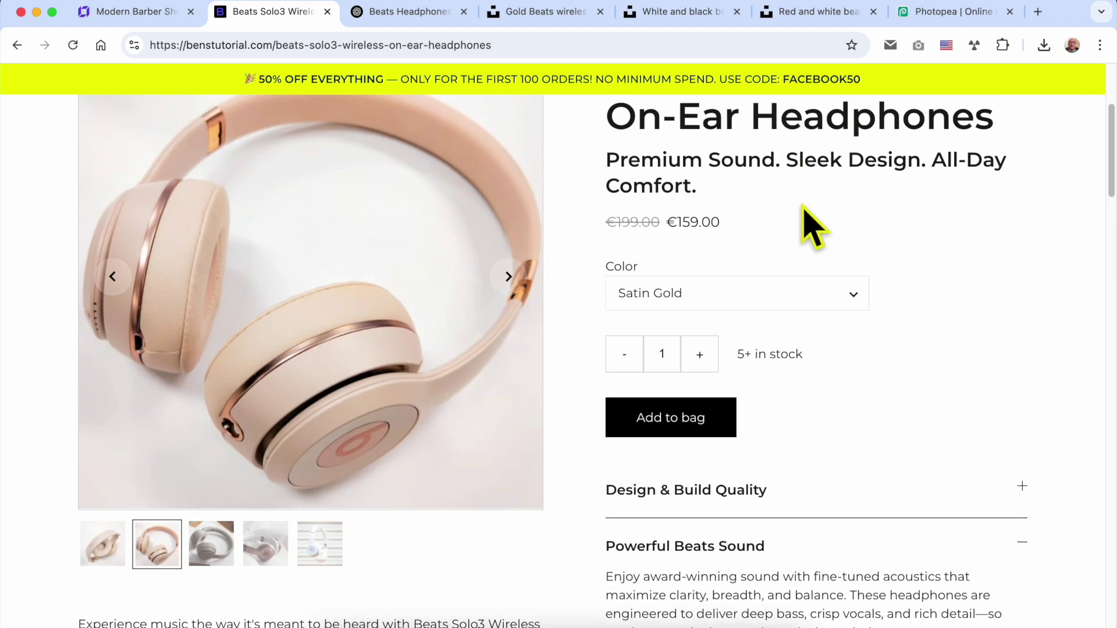
{"action": "scroll", "coordinate": [524, 441], "scroll_direction": "up", "scroll_amount": 2}
{"action": "scroll", "coordinate": [512, 350], "scroll_direction": "down", "scroll_amount": 1}
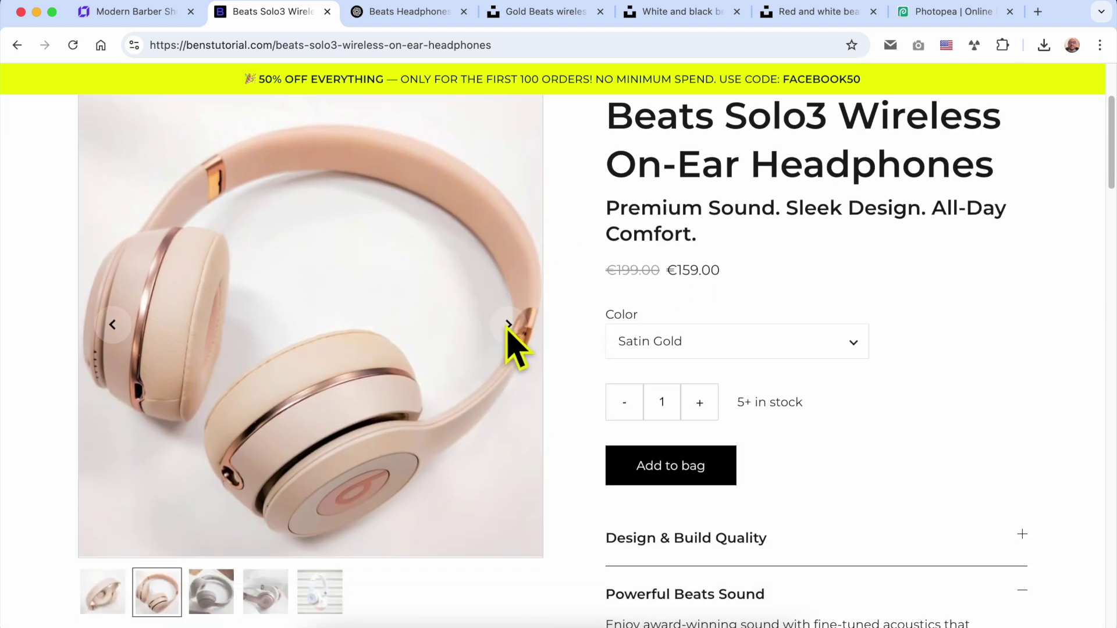
{"action": "left_click", "coordinate": [509, 324]}
{"action": "left_click", "coordinate": [509, 324]}
{"action": "left_click", "coordinate": [509, 324]}
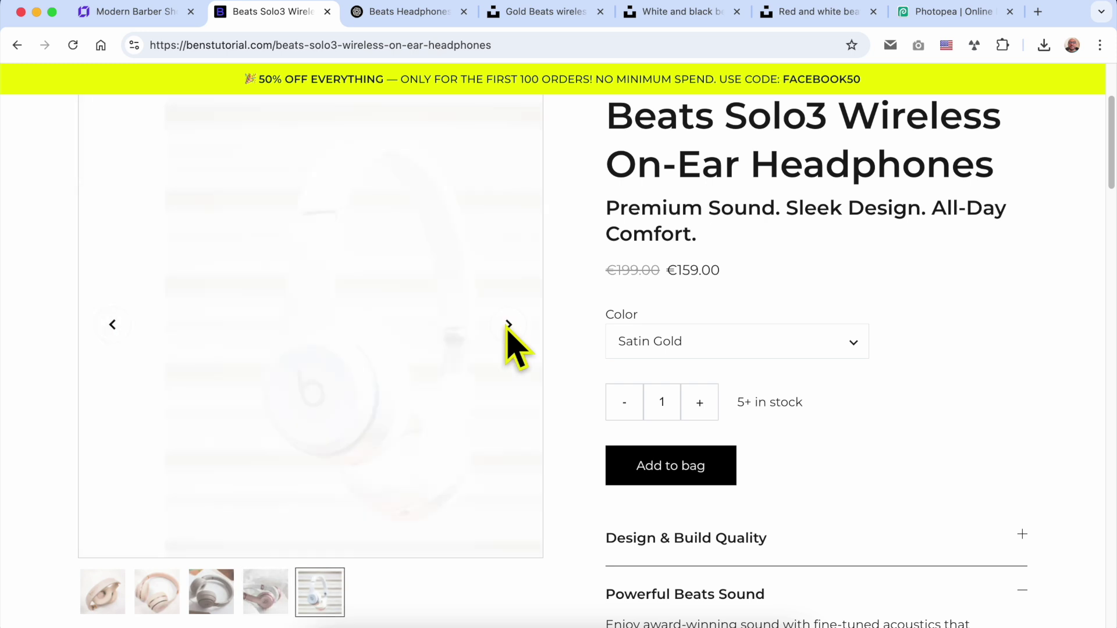
{"action": "scroll", "coordinate": [511, 344], "scroll_direction": "up", "scroll_amount": 1}
{"action": "left_click", "coordinate": [510, 347]}
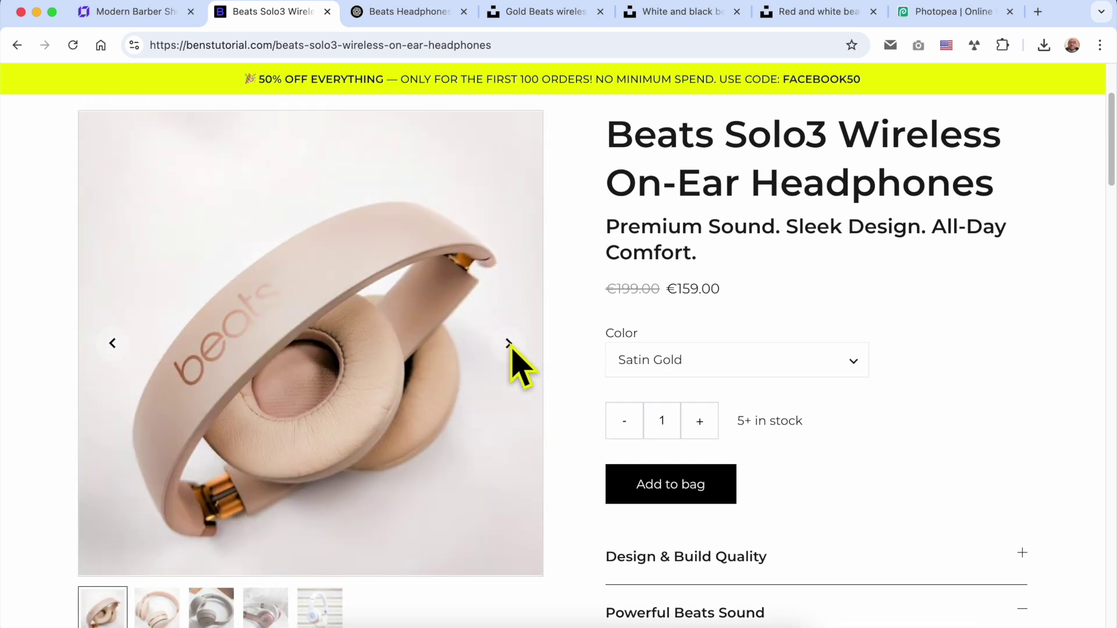
{"action": "left_click", "coordinate": [510, 346]}
{"action": "left_click", "coordinate": [511, 346]}
- Enlarge the grey headphones photo, page through all the gallery images at full size, and close the enlarged view
{"action": "left_click", "coordinate": [335, 309]}
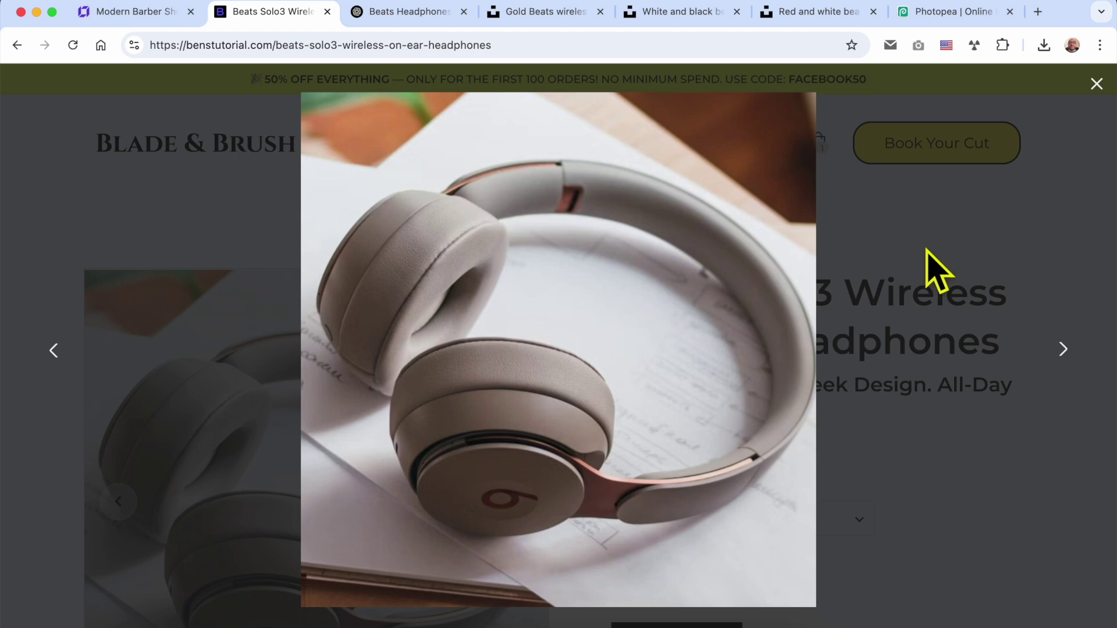
{"action": "left_click", "coordinate": [1057, 356]}
{"action": "left_click", "coordinate": [1056, 356]}
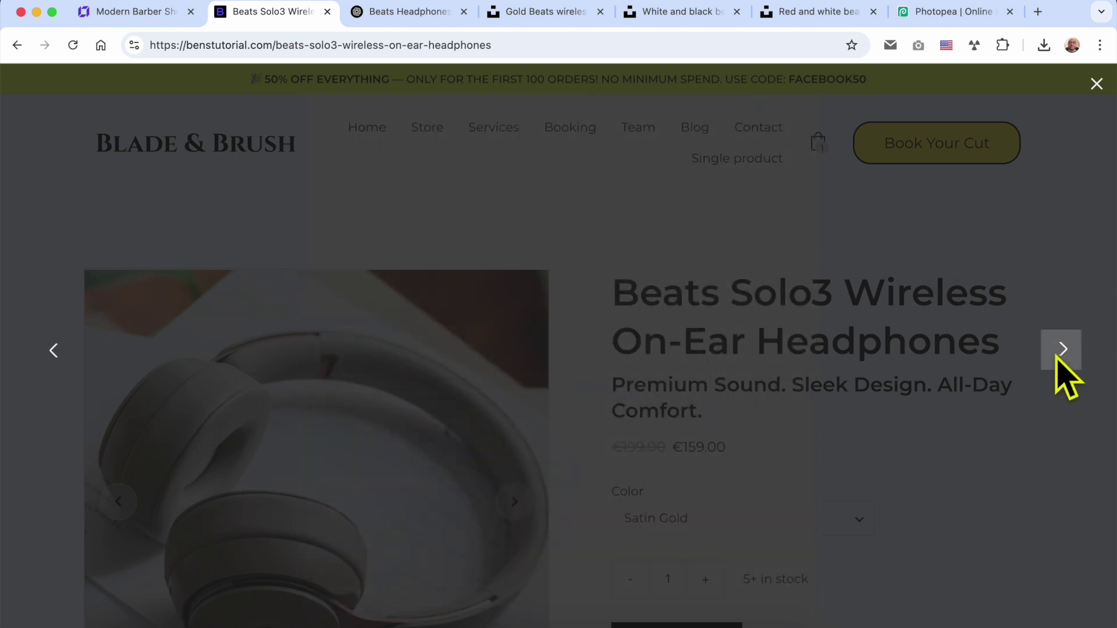
{"action": "left_click", "coordinate": [1057, 356]}
{"action": "left_click", "coordinate": [1057, 356]}
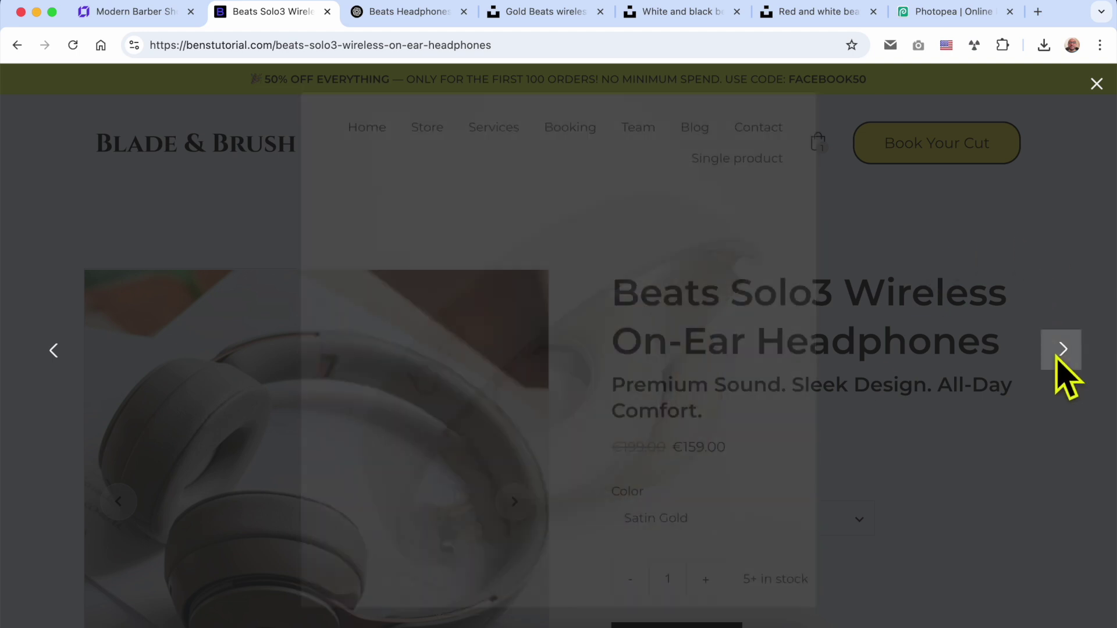
{"action": "left_click", "coordinate": [1057, 354]}
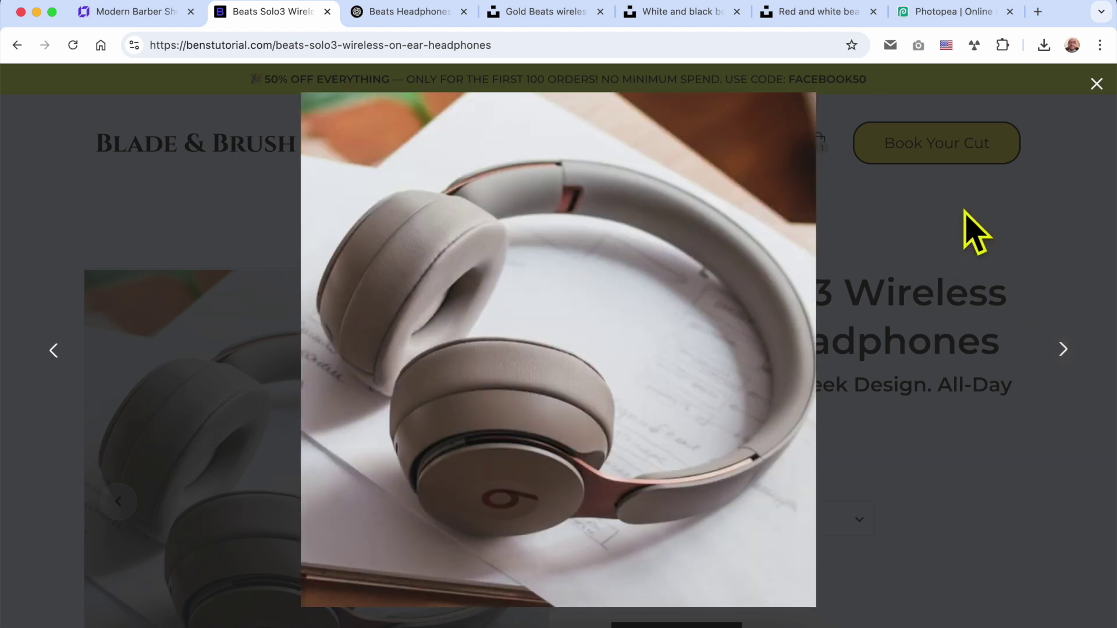
{"action": "left_click", "coordinate": [1093, 81]}
- Review the product description, from the intro paragraph and image through the pricing and info lists to the embedded YouTube video
{"action": "scroll", "coordinate": [571, 386], "scroll_direction": "down", "scroll_amount": 5}
{"action": "scroll", "coordinate": [572, 381], "scroll_direction": "down", "scroll_amount": 5}
{"action": "scroll", "coordinate": [326, 244], "scroll_direction": "down", "scroll_amount": 2}
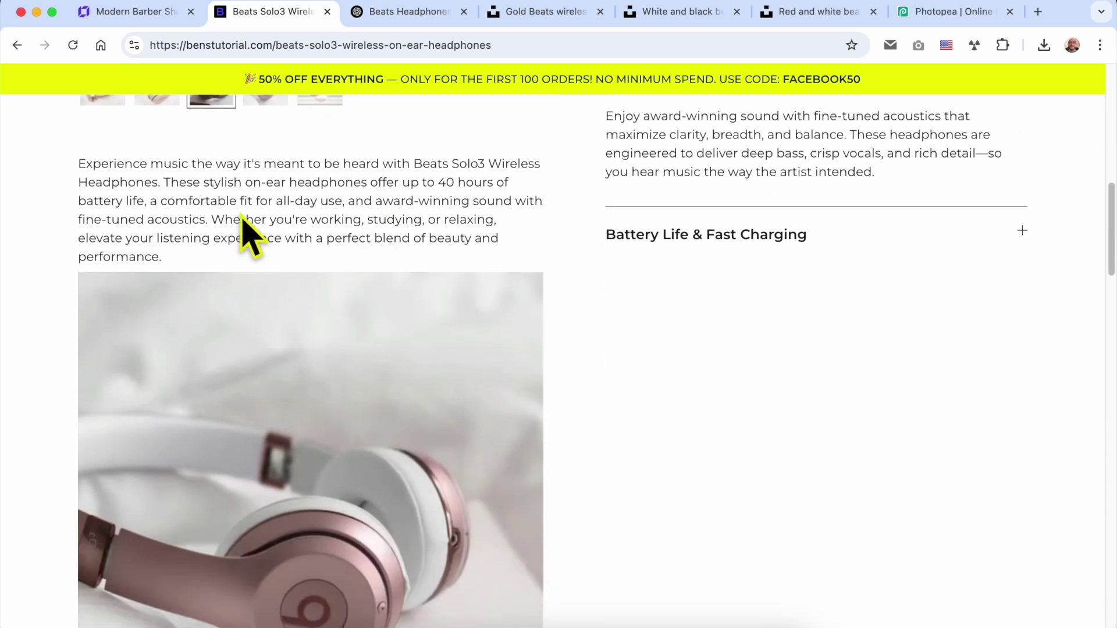
{"action": "triple_click", "coordinate": [238, 206]}
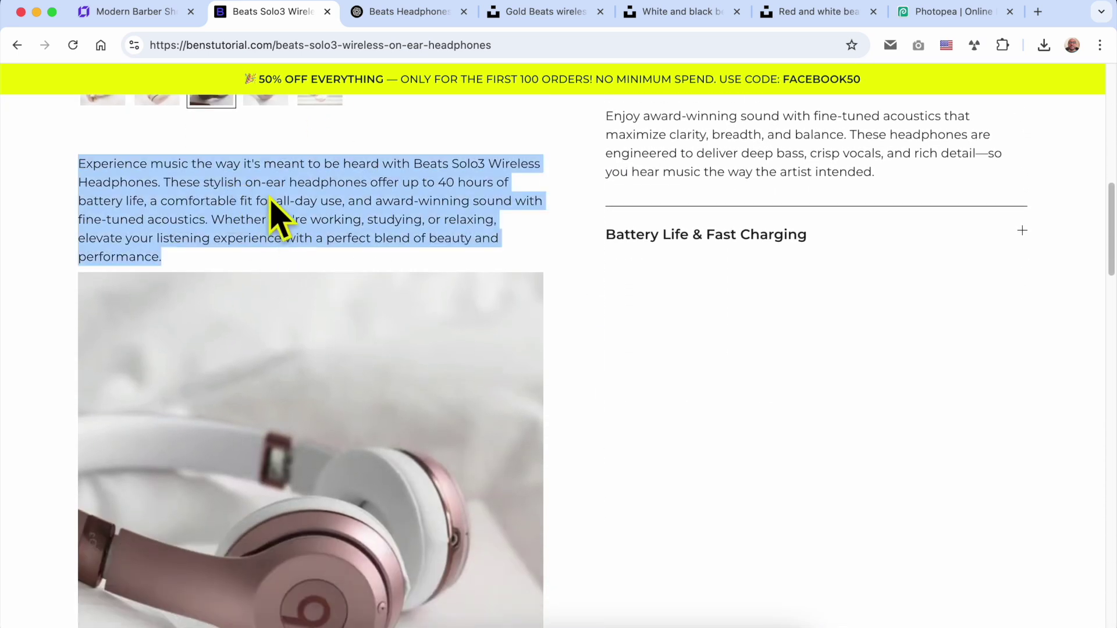
{"action": "scroll", "coordinate": [341, 301], "scroll_direction": "down", "scroll_amount": 2}
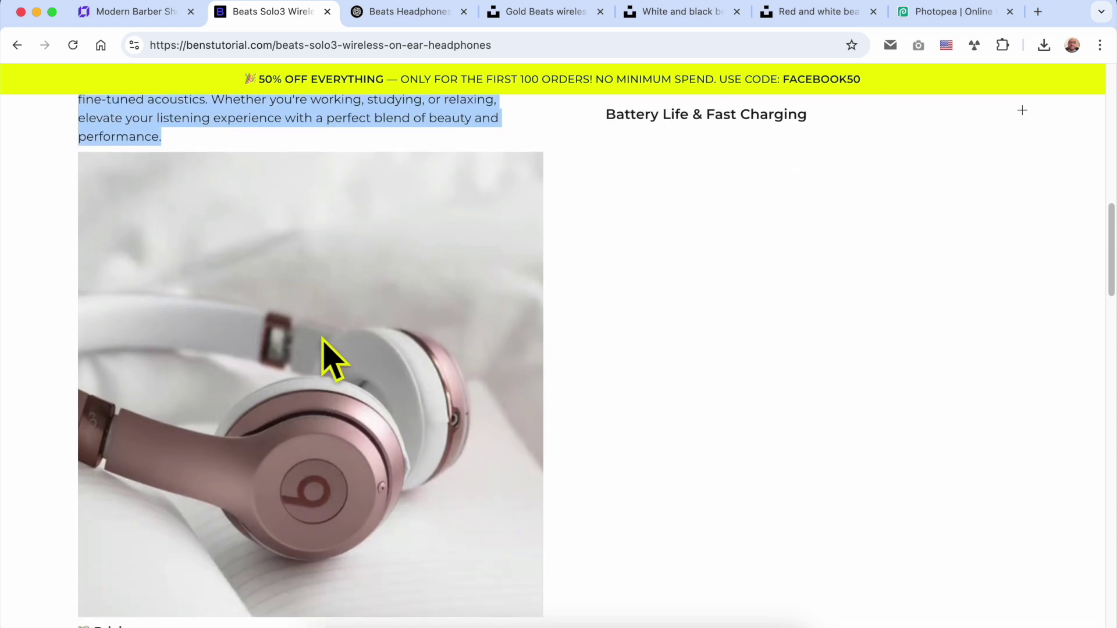
{"action": "scroll", "coordinate": [254, 355], "scroll_direction": "down", "scroll_amount": 7}
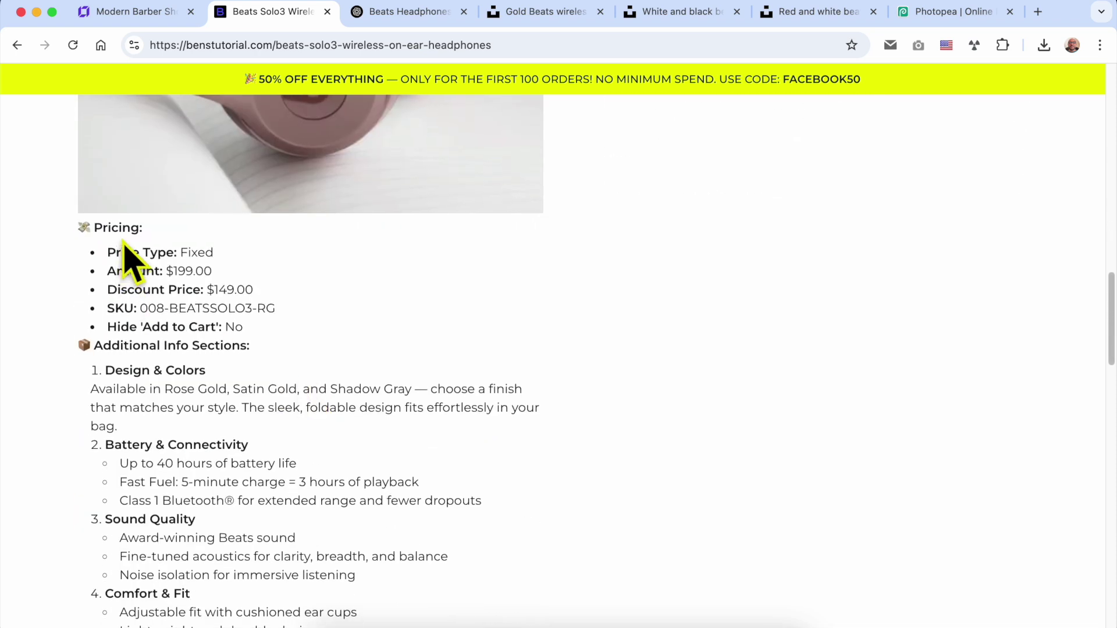
{"action": "scroll", "coordinate": [124, 260], "scroll_direction": "down", "scroll_amount": 3}
{"action": "scroll", "coordinate": [149, 250], "scroll_direction": "down", "scroll_amount": 9}
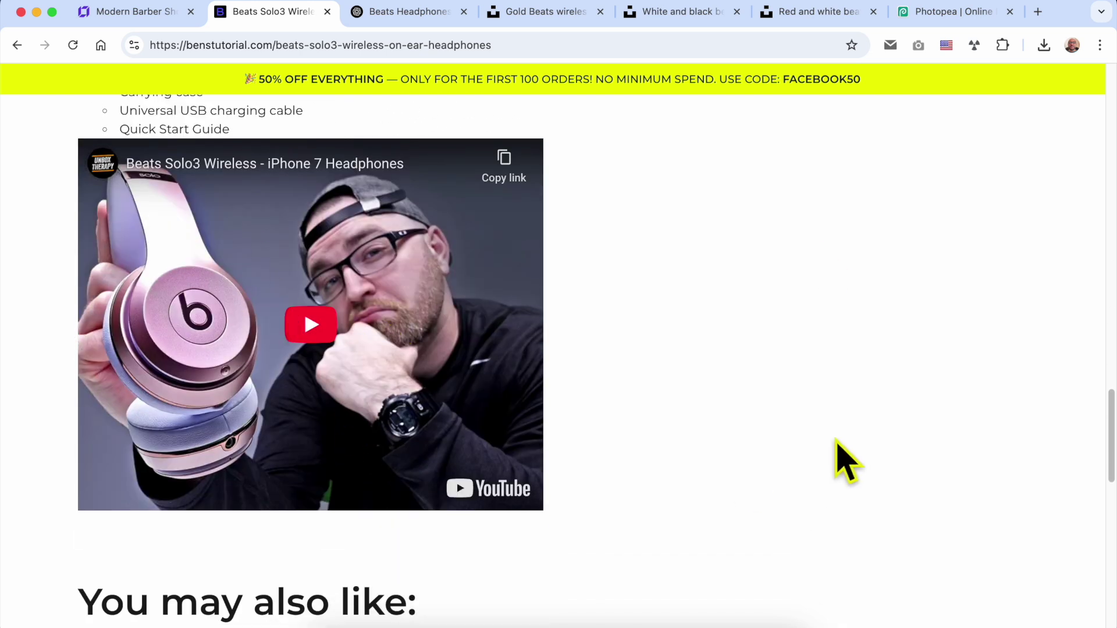
- Examine the "You may also like" recommendations and show their second page of products
{"action": "scroll", "coordinate": [843, 404], "scroll_direction": "down", "scroll_amount": 5}
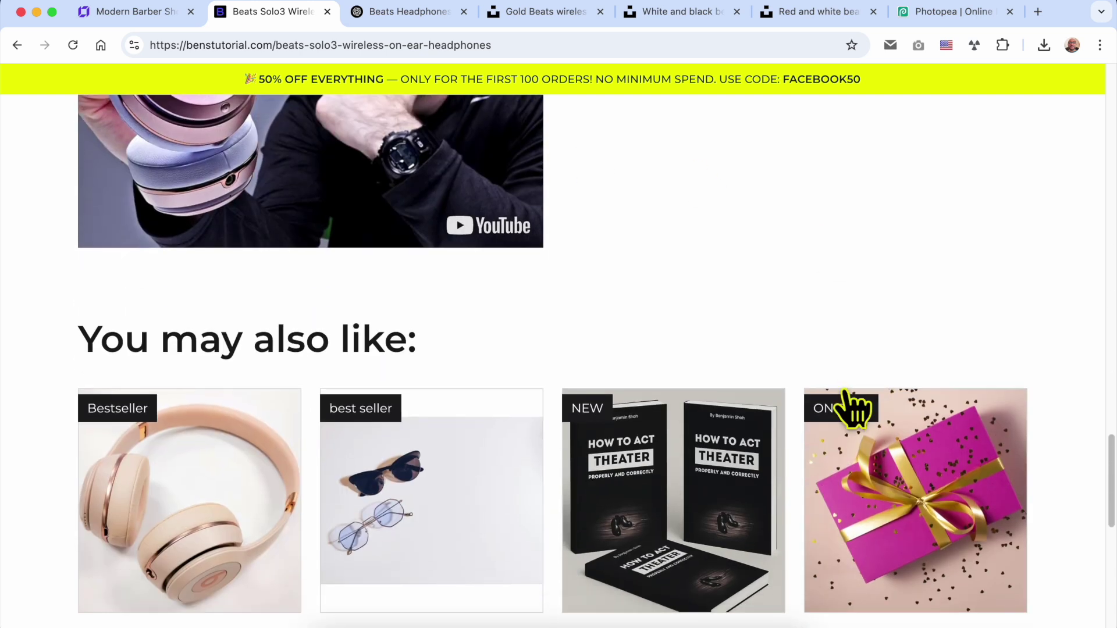
{"action": "scroll", "coordinate": [847, 404], "scroll_direction": "down", "scroll_amount": 4}
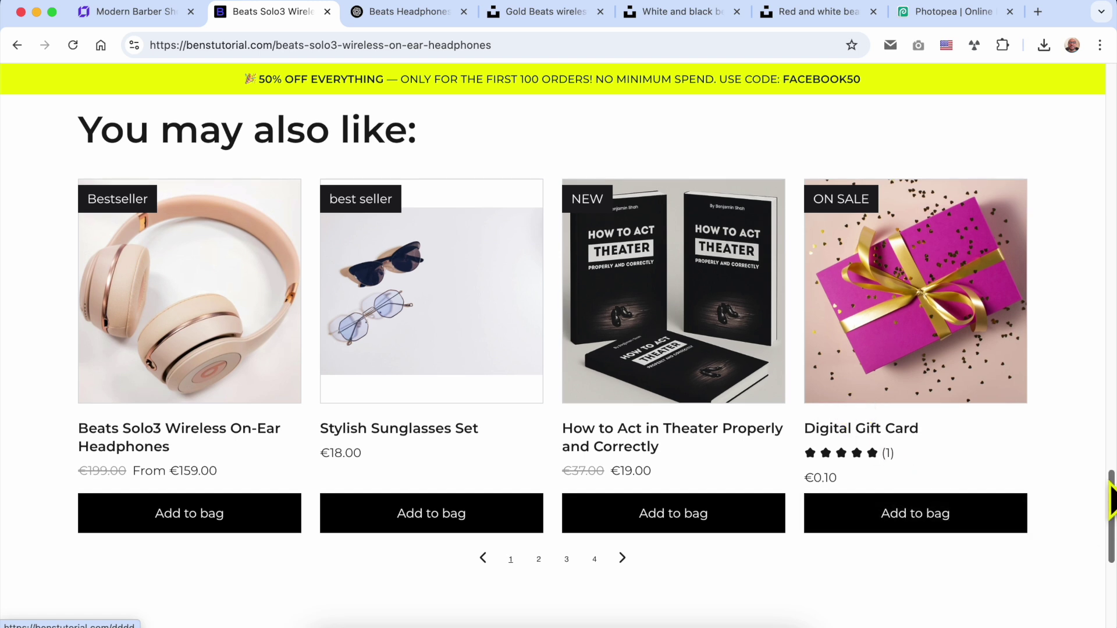
{"action": "triple_click", "coordinate": [249, 150]}
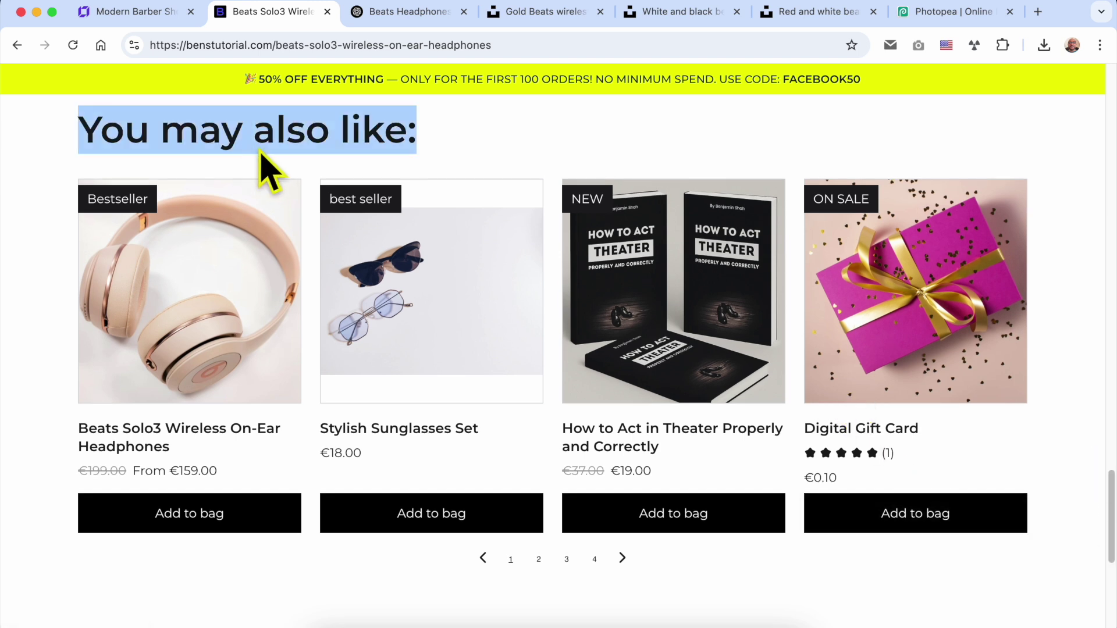
{"action": "triple_click", "coordinate": [266, 141]}
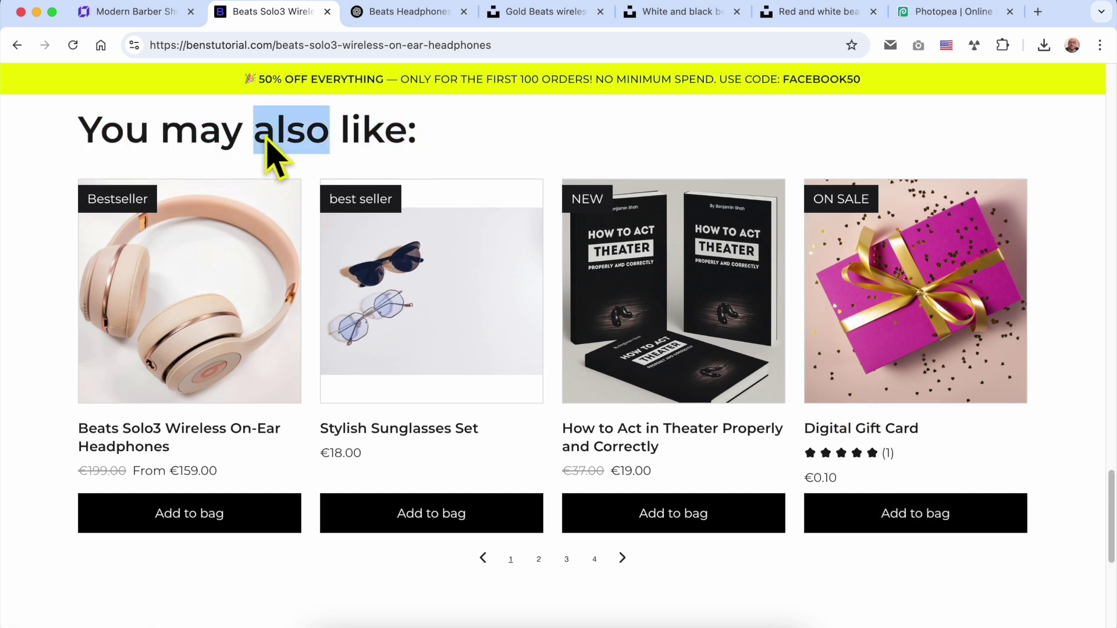
{"action": "triple_click", "coordinate": [267, 141]}
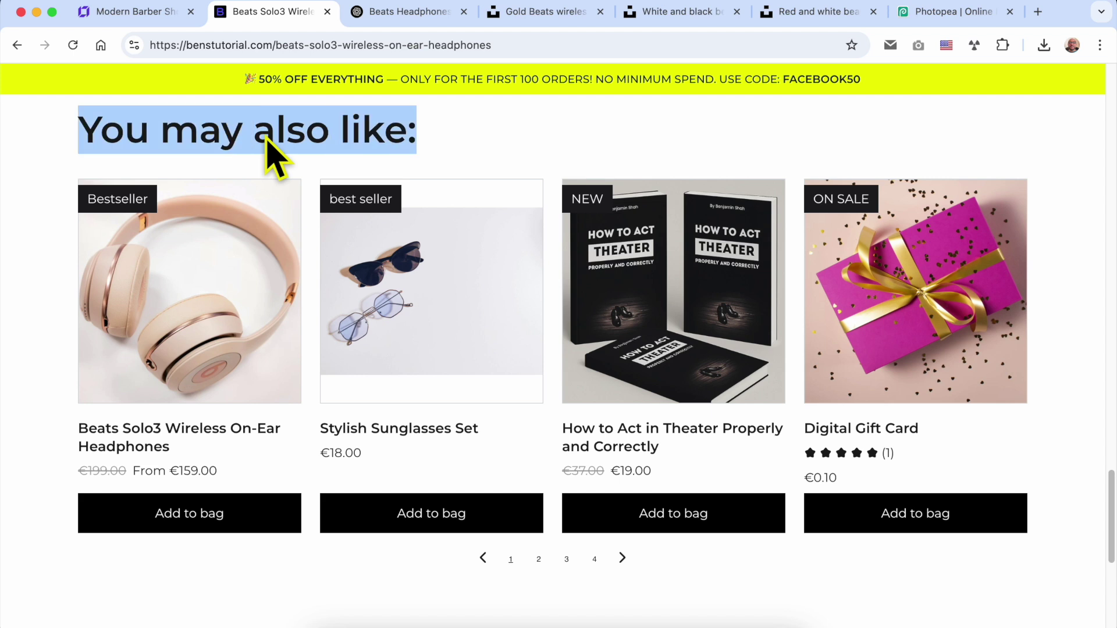
{"action": "left_click", "coordinate": [482, 558]}
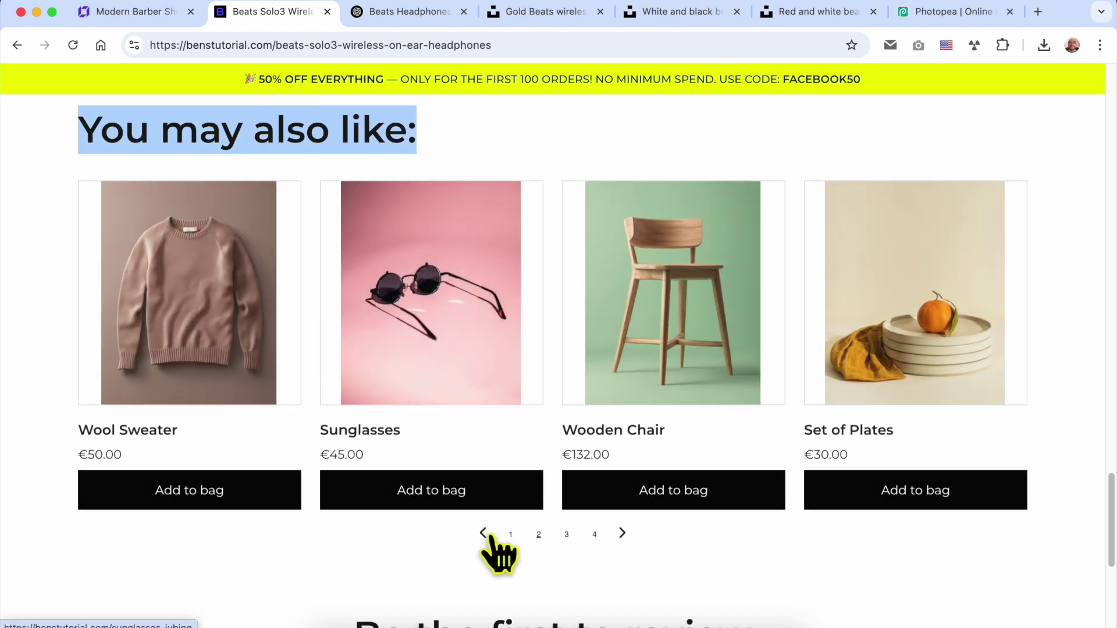
- Return to the product's main photo, title and price at the start of the page
{"action": "scroll", "coordinate": [1047, 442], "scroll_direction": "up", "scroll_amount": 10}
{"action": "scroll", "coordinate": [1047, 442], "scroll_direction": "up", "scroll_amount": 5}
{"action": "scroll", "coordinate": [1047, 442], "scroll_direction": "down", "scroll_amount": 2}
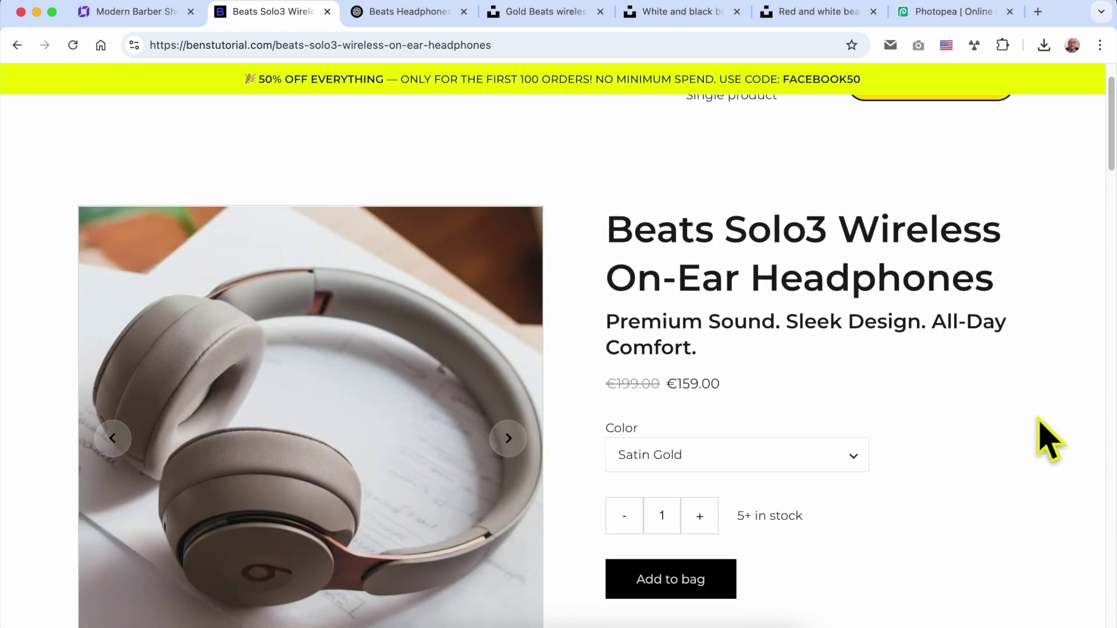
{"action": "scroll", "coordinate": [1047, 442], "scroll_direction": "up", "scroll_amount": 1}
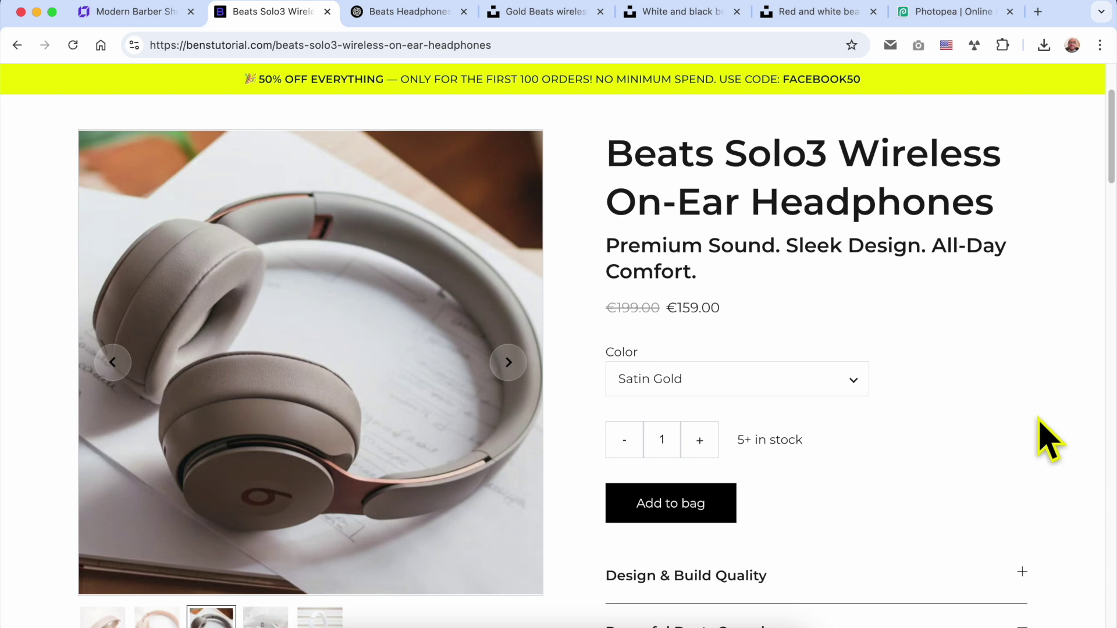